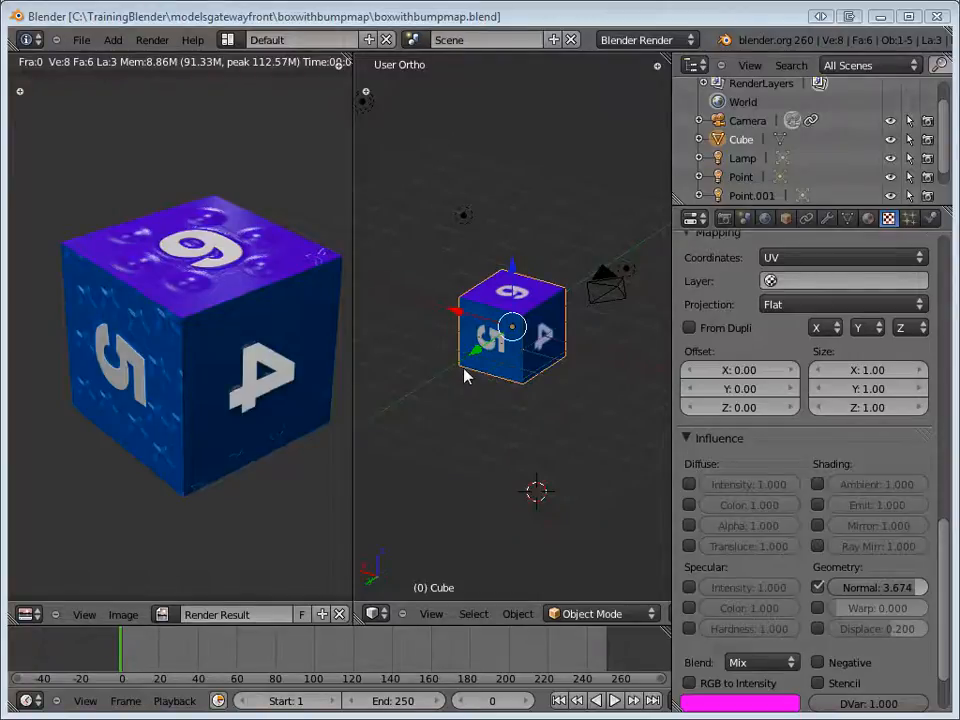
Examine the numbered bump-mapped cube from several sides and review its bump texture settings.
middle_drag(453, 370, 610, 393)
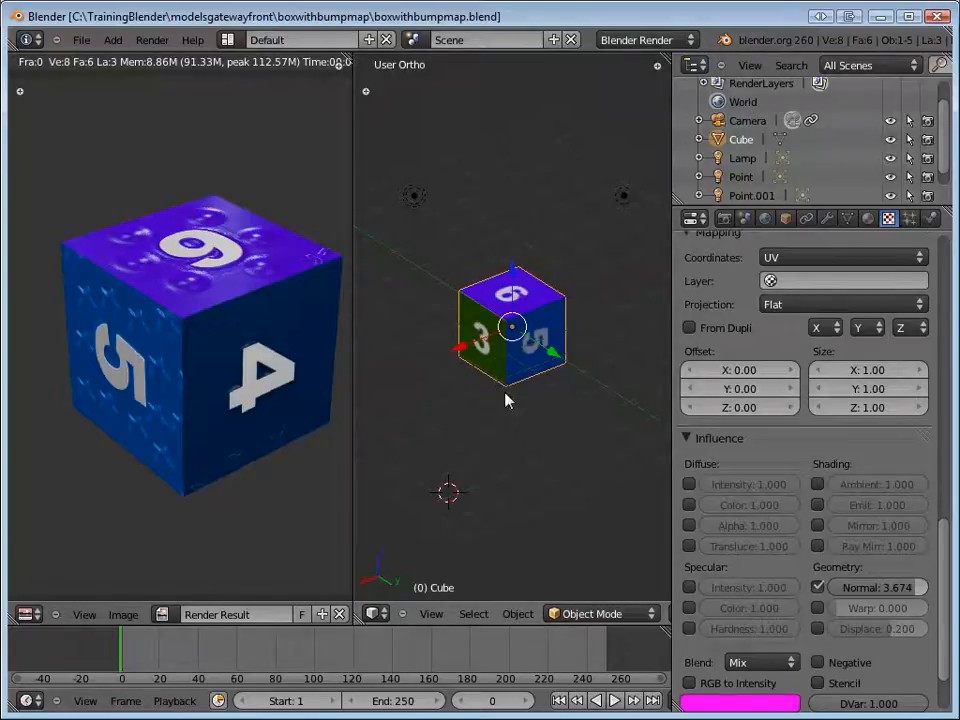
middle_drag(561, 369, 403, 363)
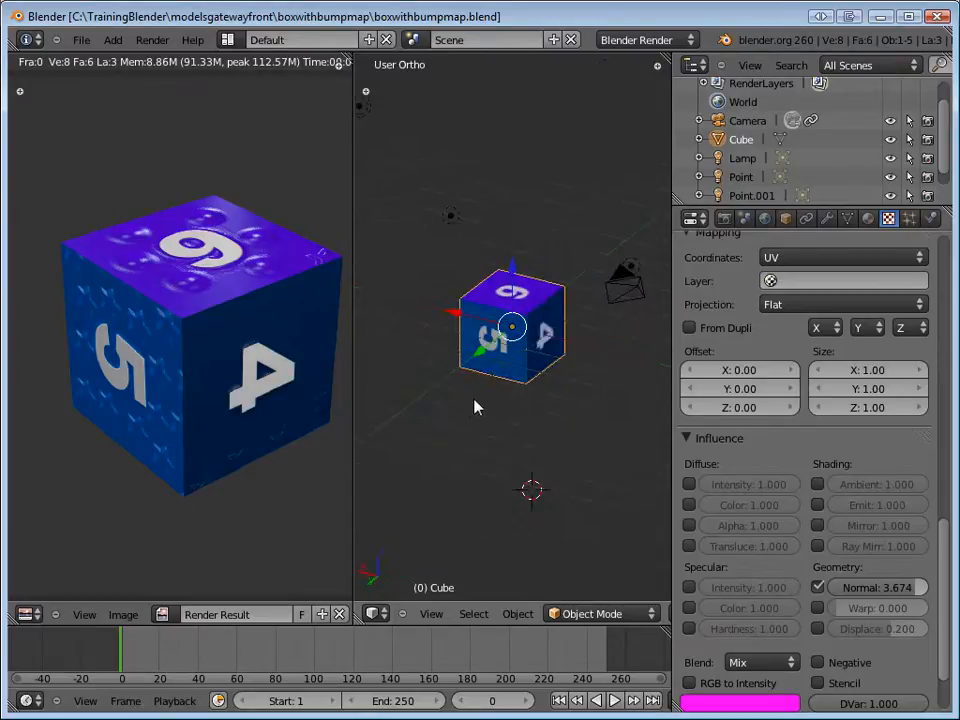
middle_drag(476, 411, 712, 380)
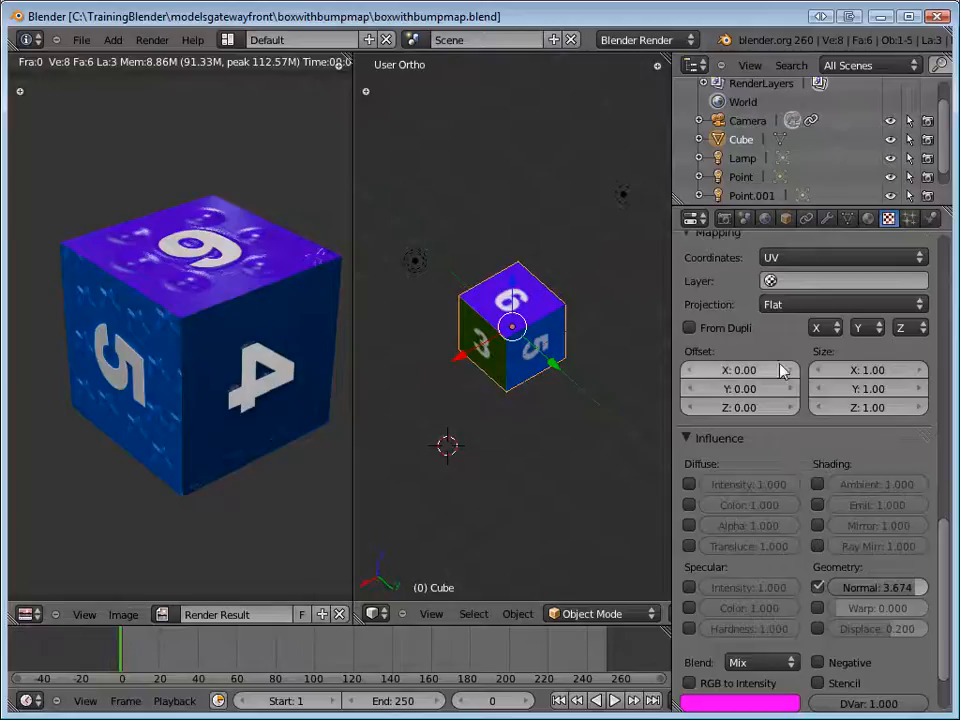
scroll(935, 514, up, 4)
scroll(935, 514, up, 15)
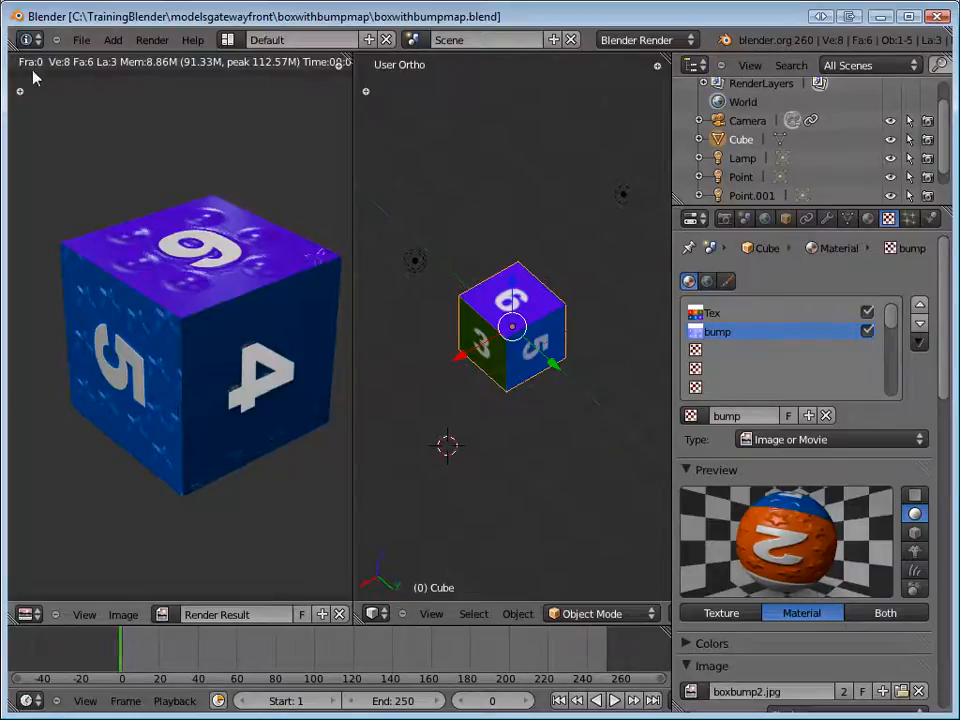
Start a new file with the default scene.
click(81, 41)
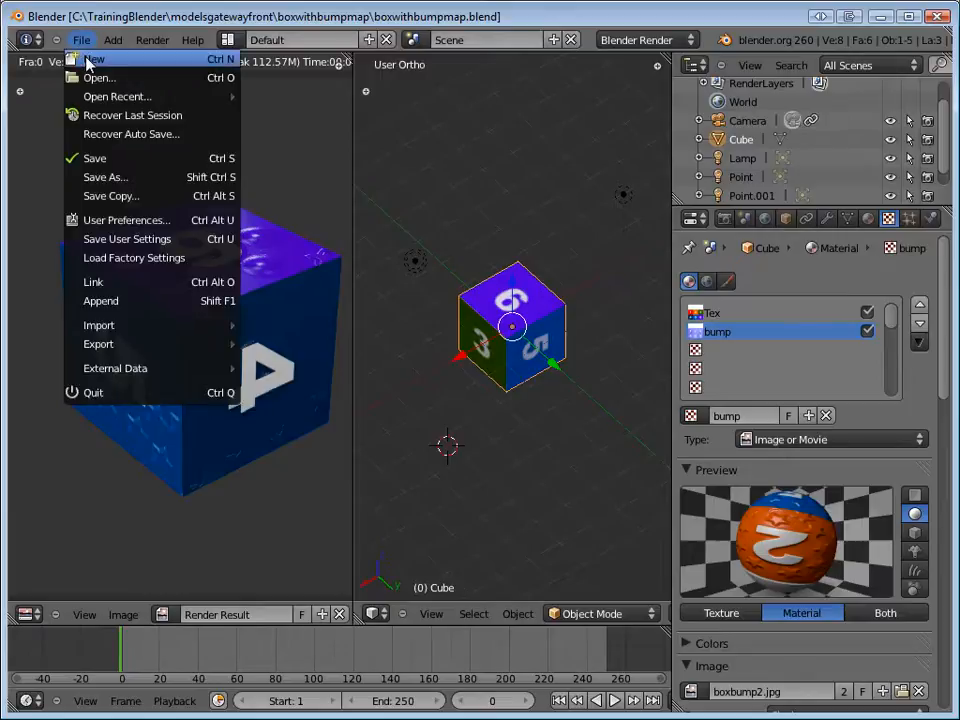
click(90, 59)
click(88, 64)
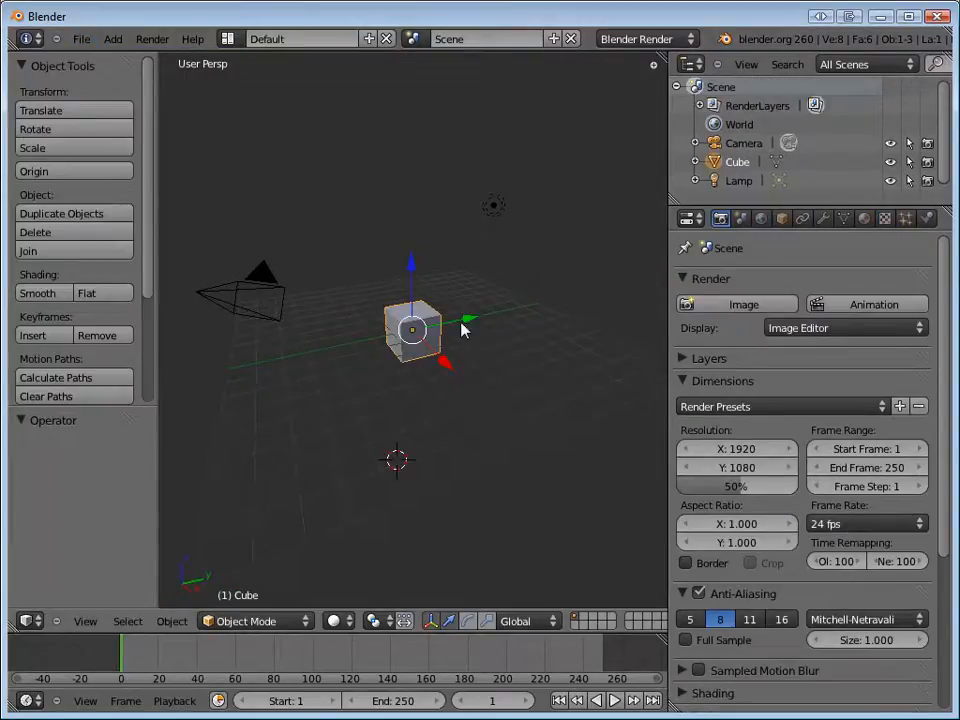
Start the Screencast Keys display in the 3D view and hide its settings again.
key(n)
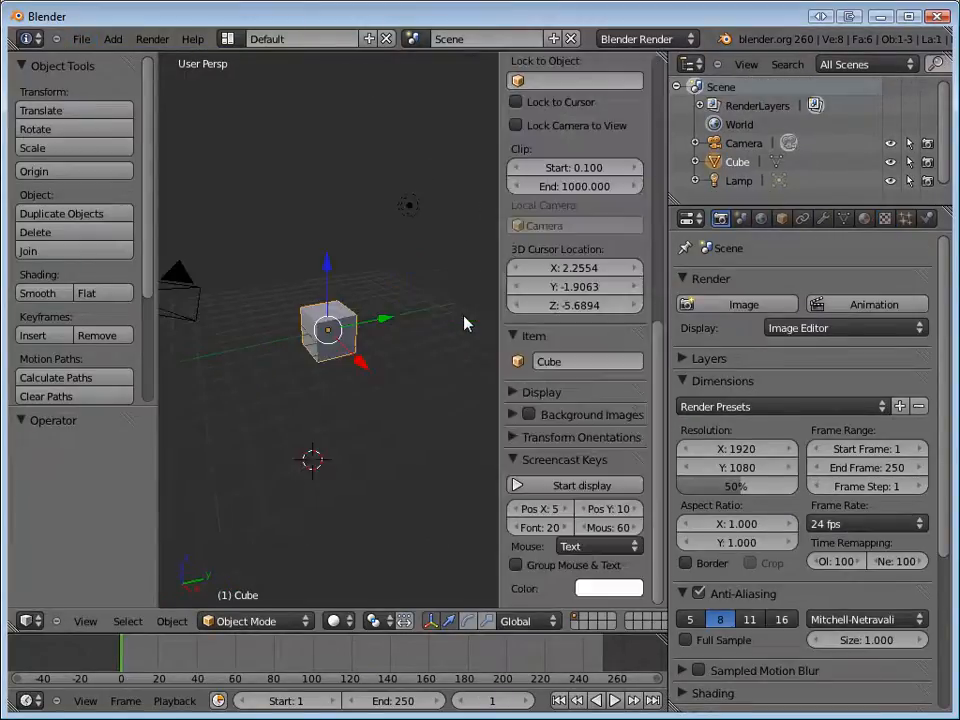
click(574, 487)
key(n)
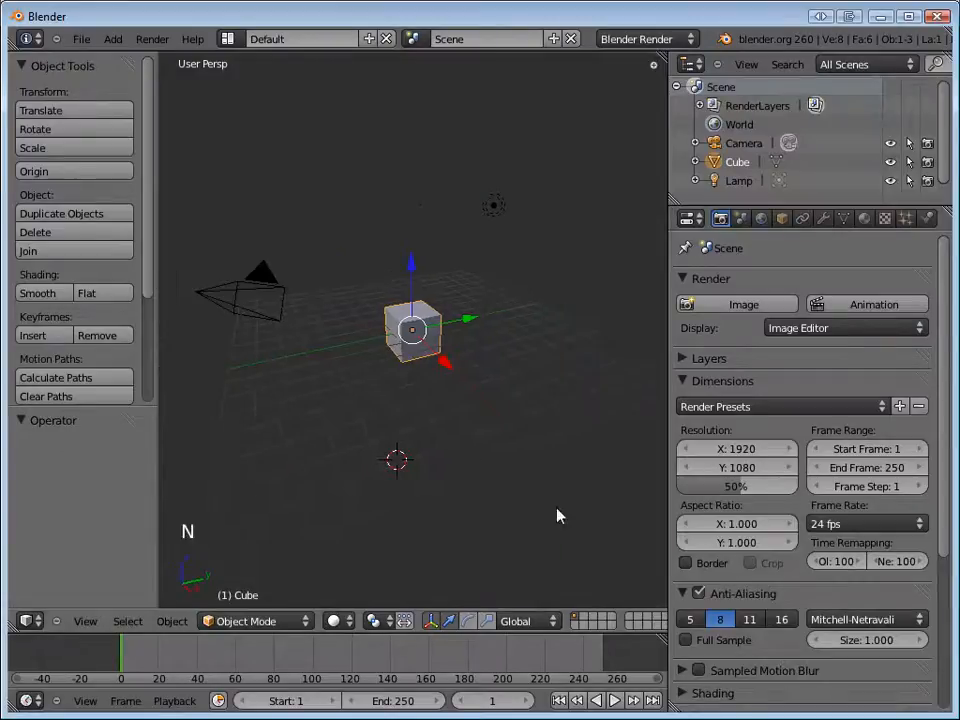
Save the new file as boxwithbump2.blend in the boxwithbumpmap folder.
click(80, 38)
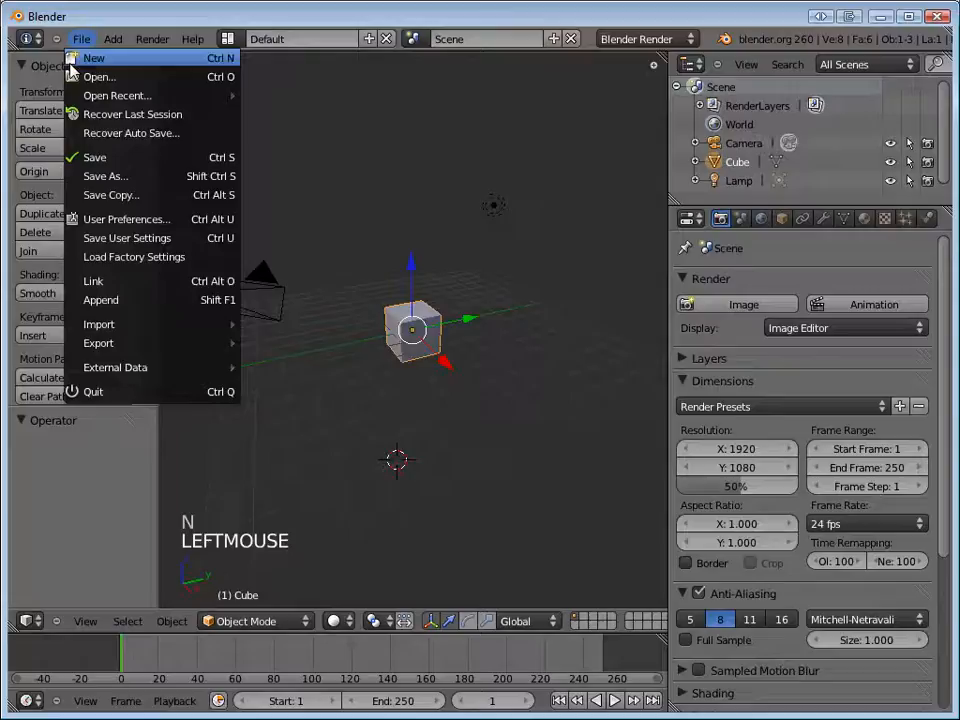
click(96, 159)
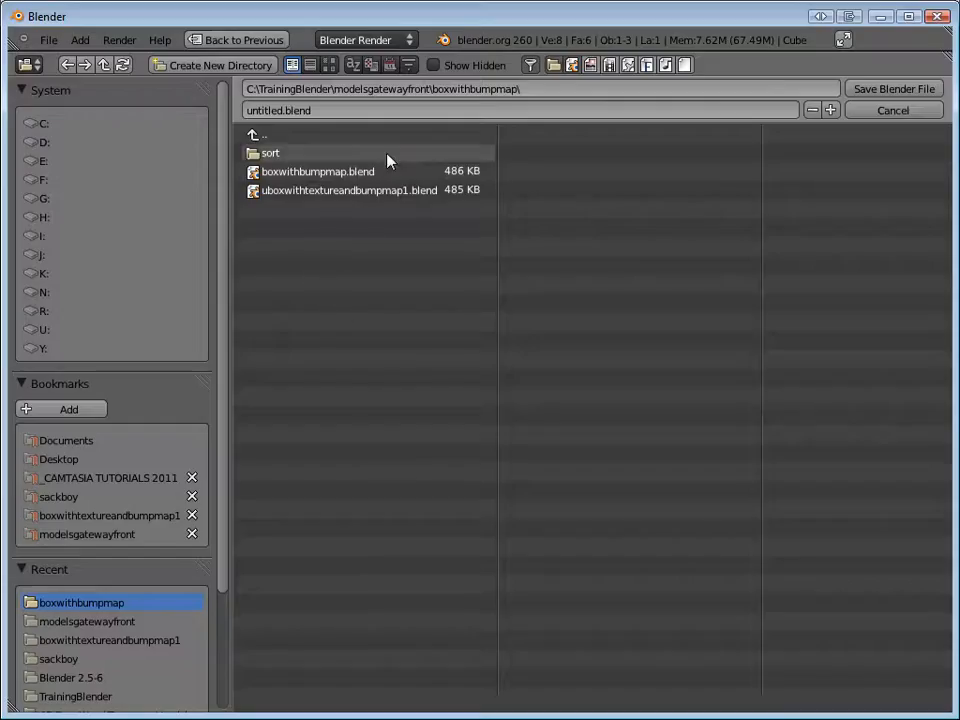
click(80, 536)
click(326, 156)
click(272, 110)
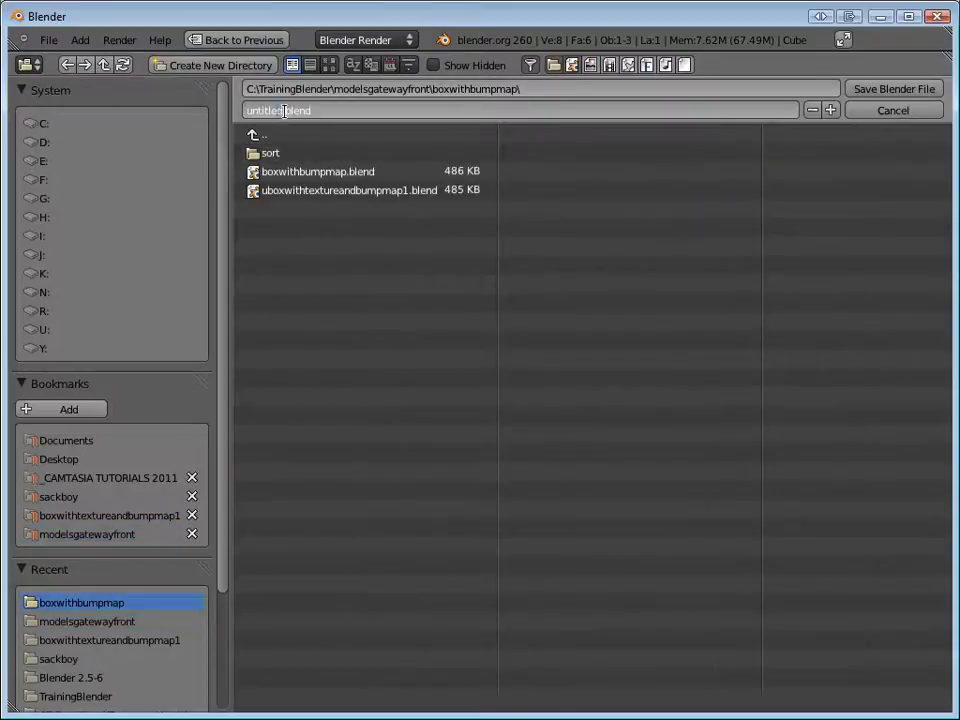
text(u)
key(BackSpace)
text(boxwithbump)
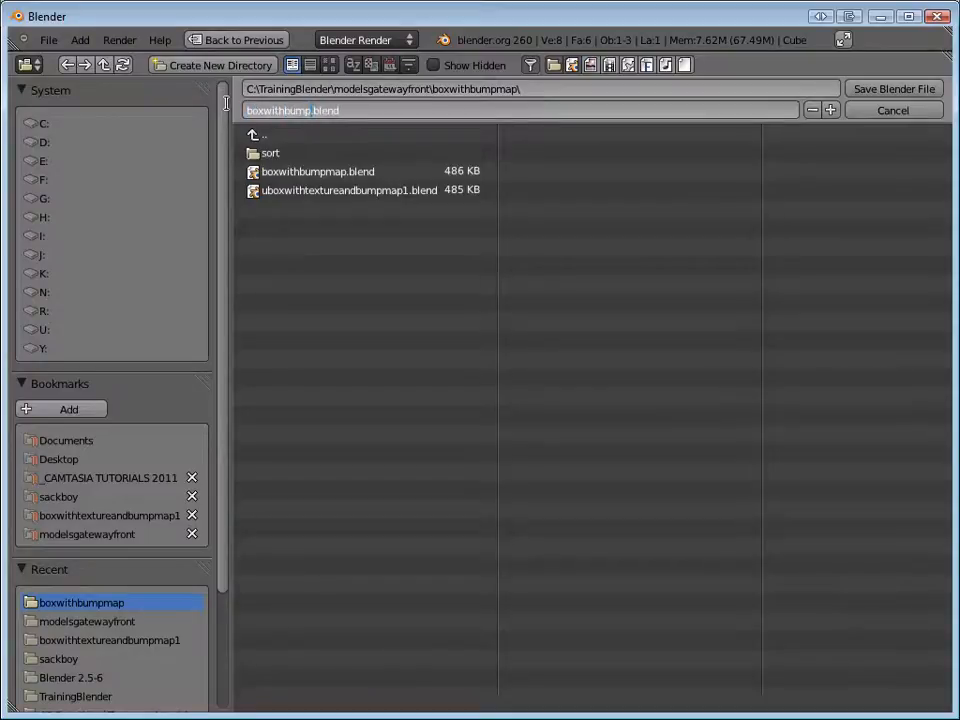
text(2)
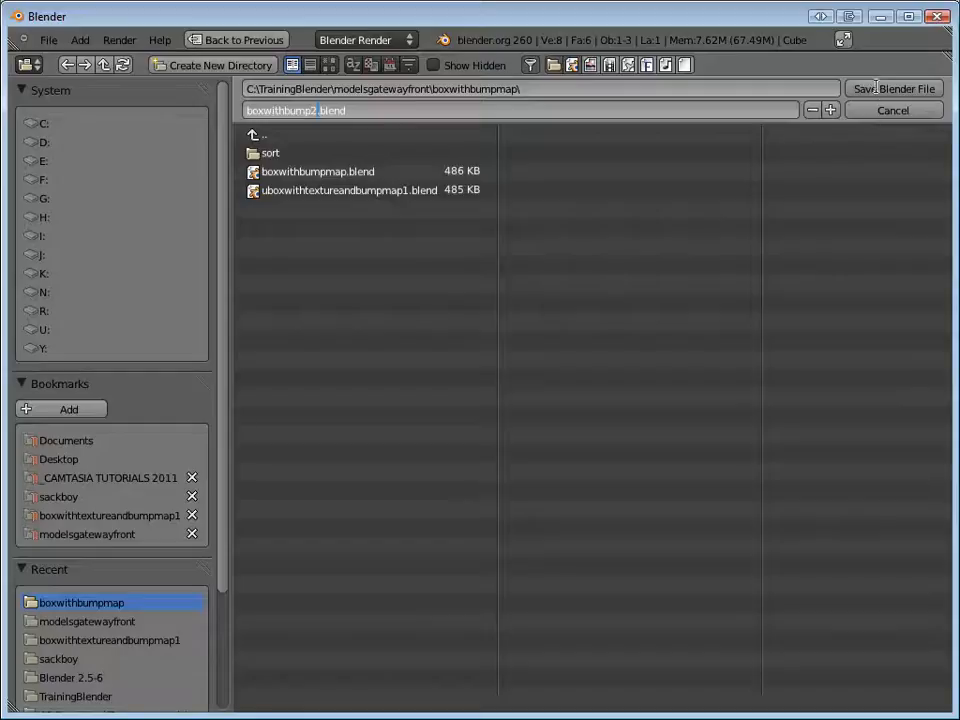
click(879, 89)
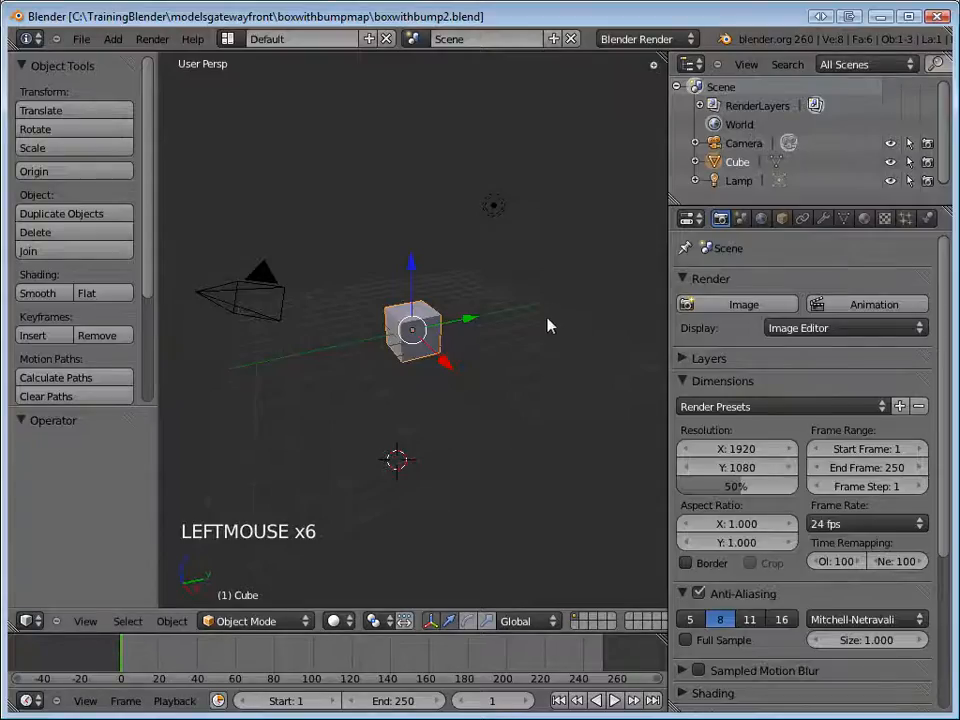
Bring up the World settings, test-render the default cube with its current lighting, and return to the 3D view.
scroll(540, 336, up, 5)
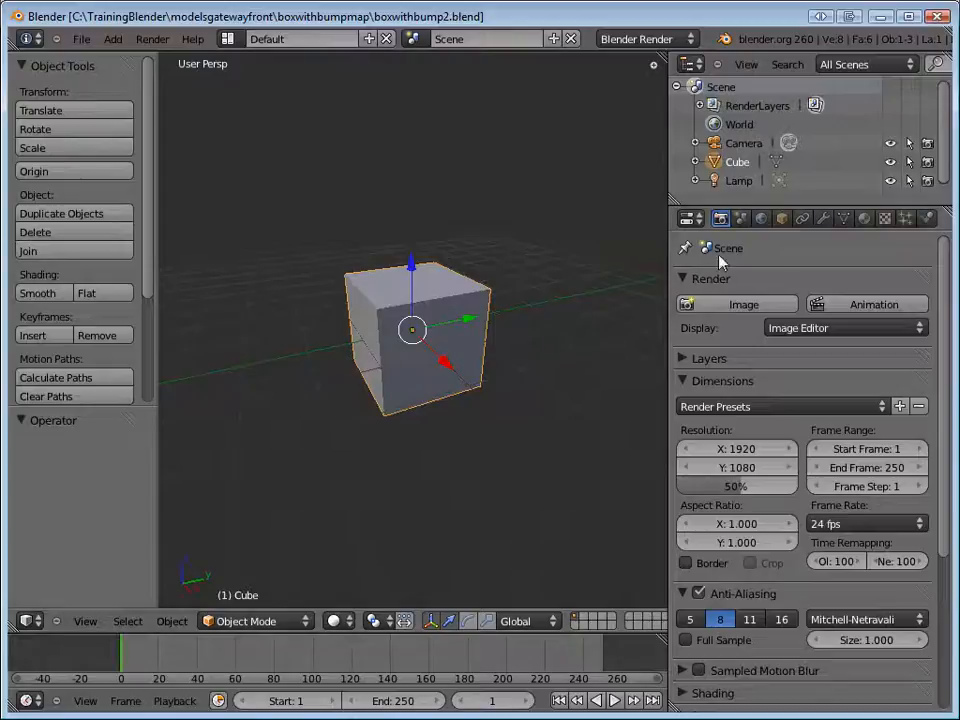
click(762, 220)
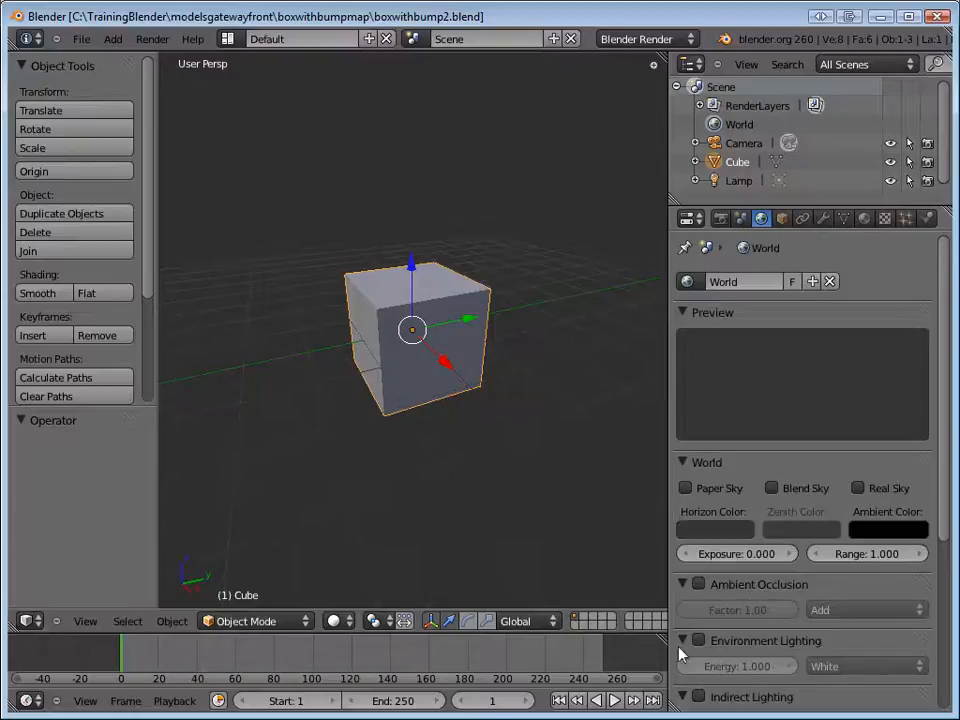
click(561, 481)
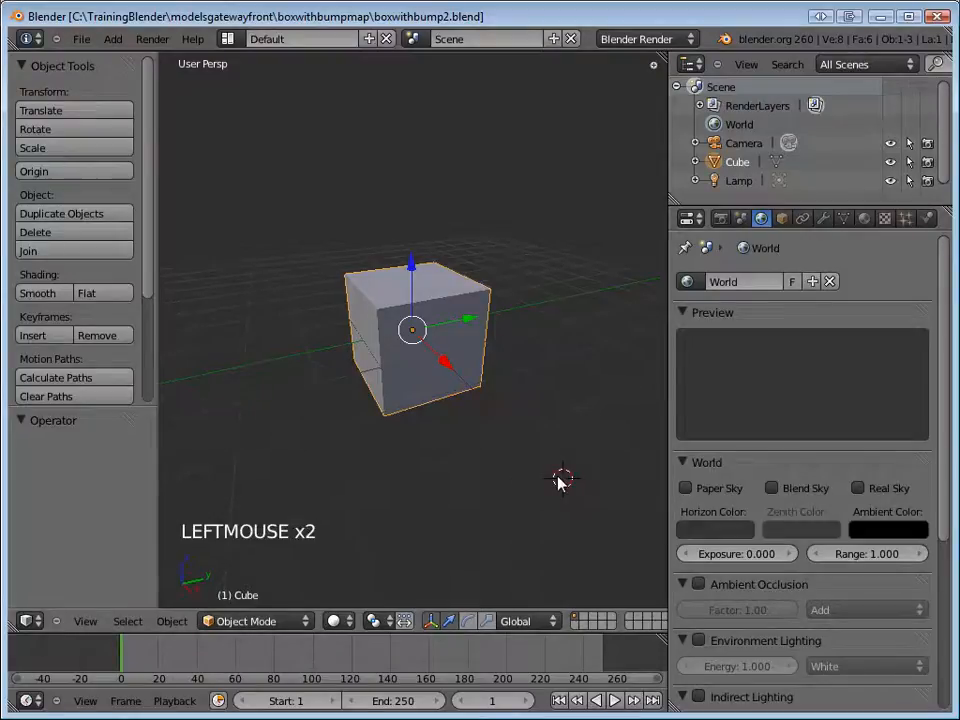
key(F12)
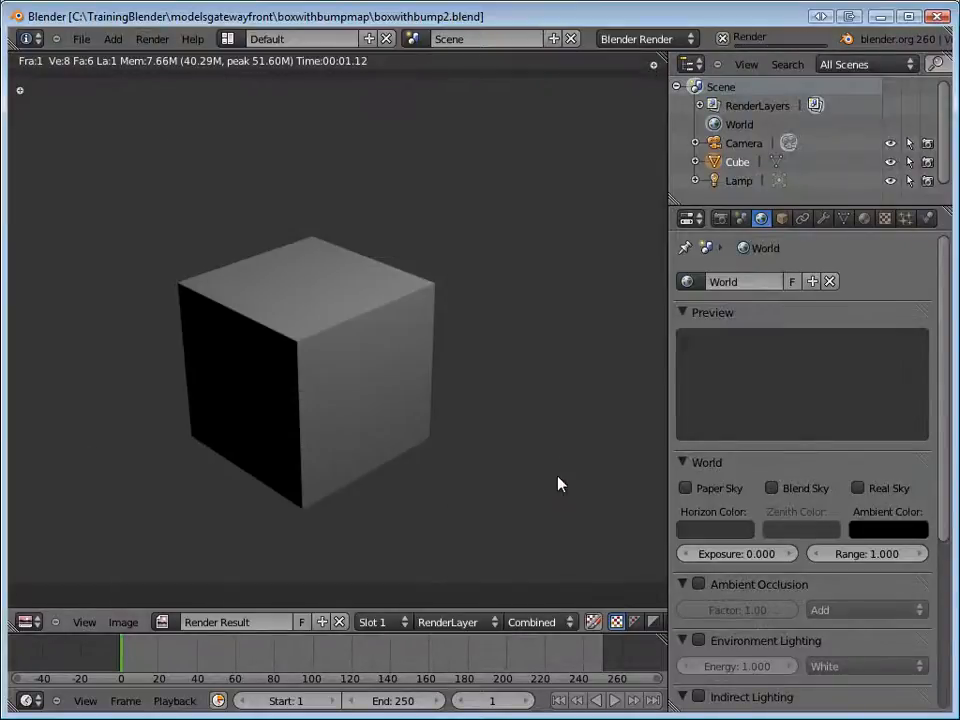
key(F11)
Enable Environment Lighting for the world and set its energy to 0.5.
scroll(745, 604, down, 1)
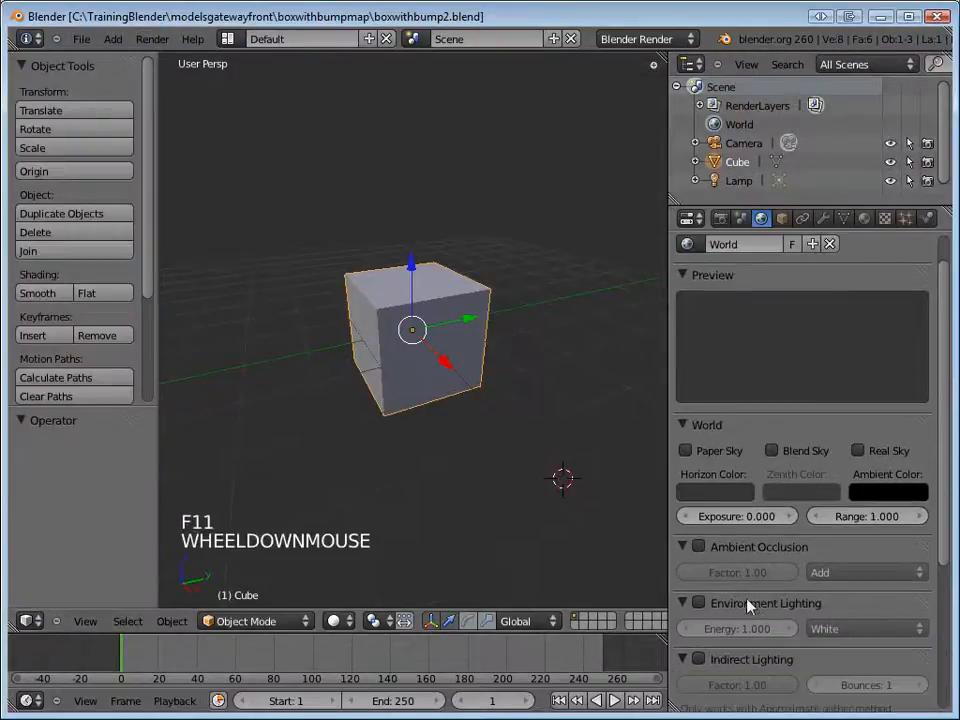
scroll(748, 605, down, 1)
click(699, 566)
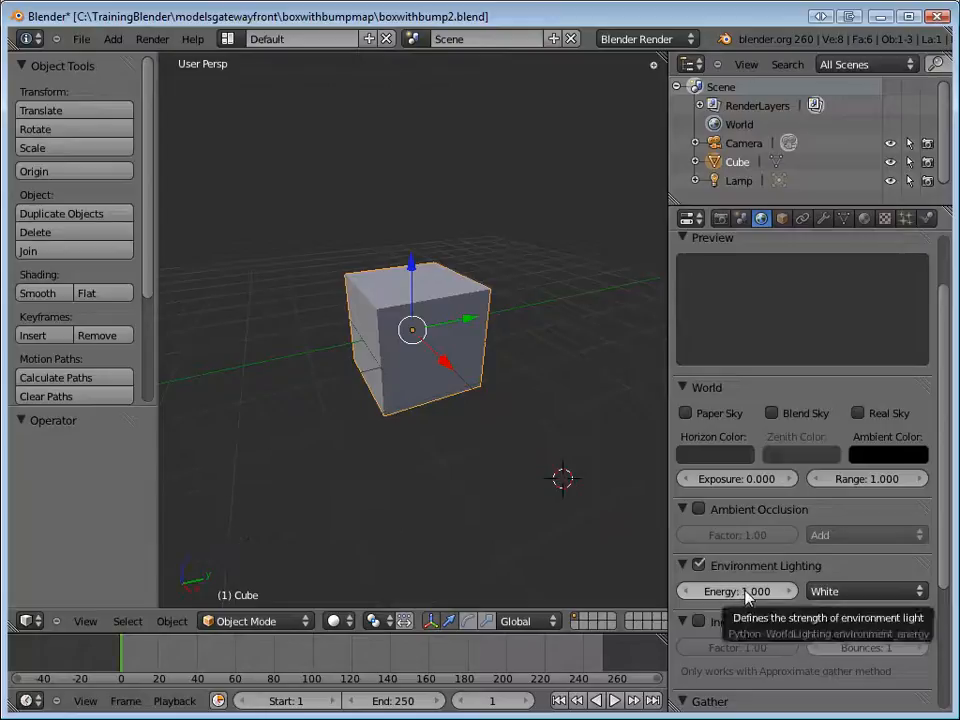
ctrl+click(744, 591)
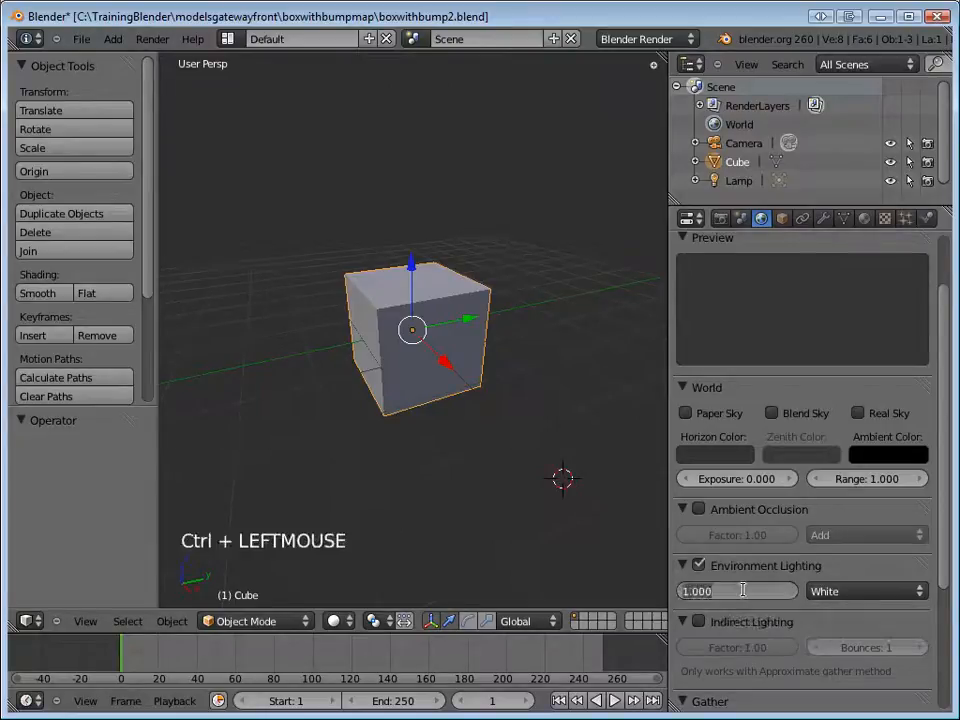
text(5)
key(Return)
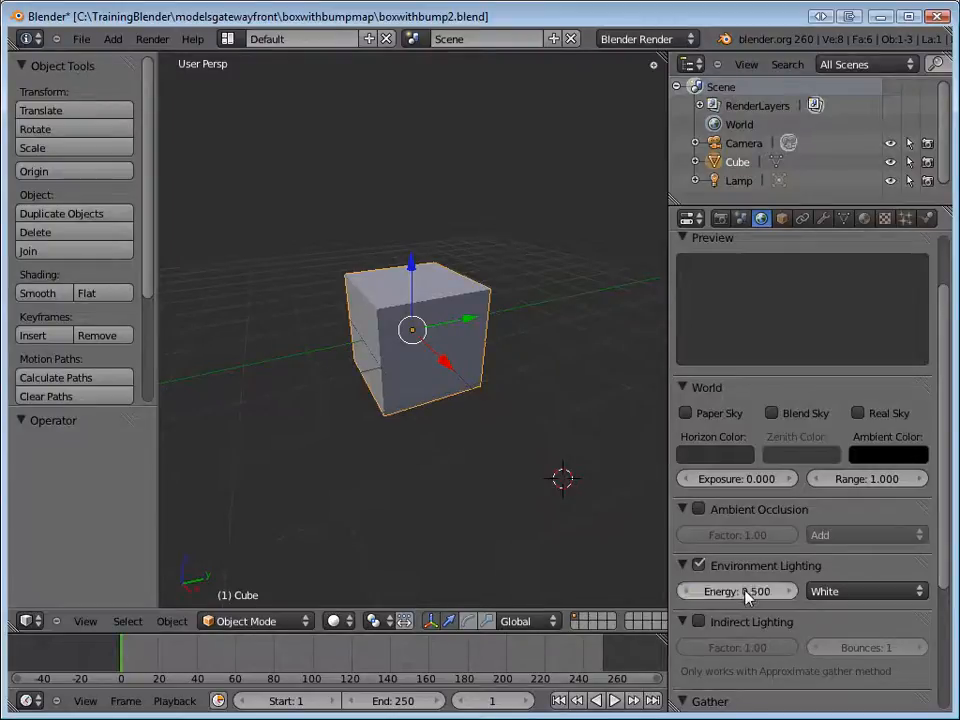
Render the cube to check the environment lighting, return to the 3D view, and save over the existing file.
key(F12)
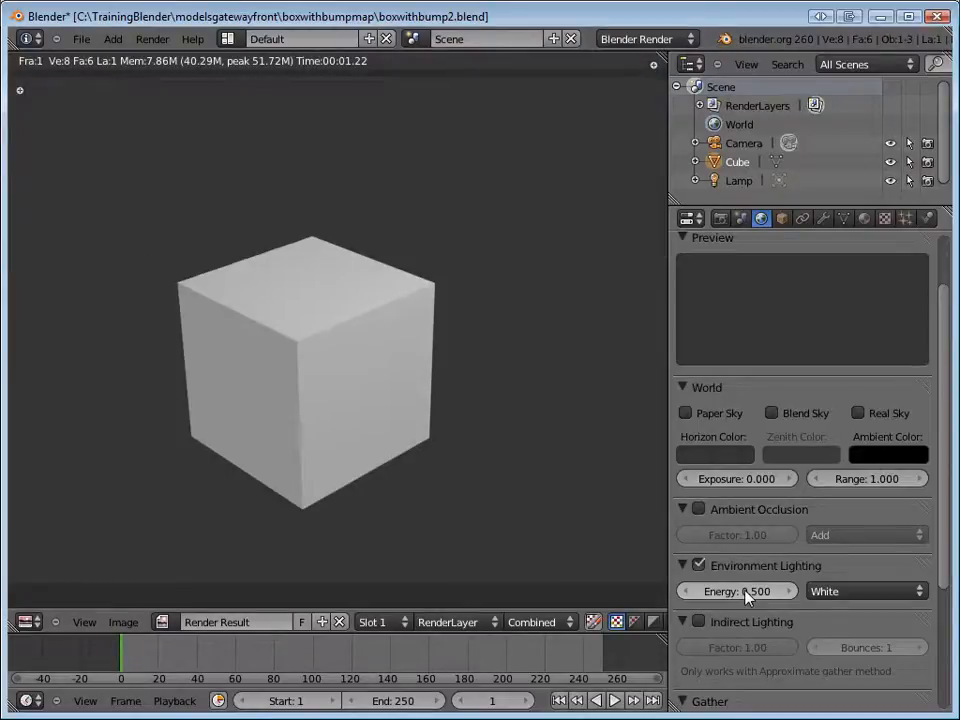
key(F11)
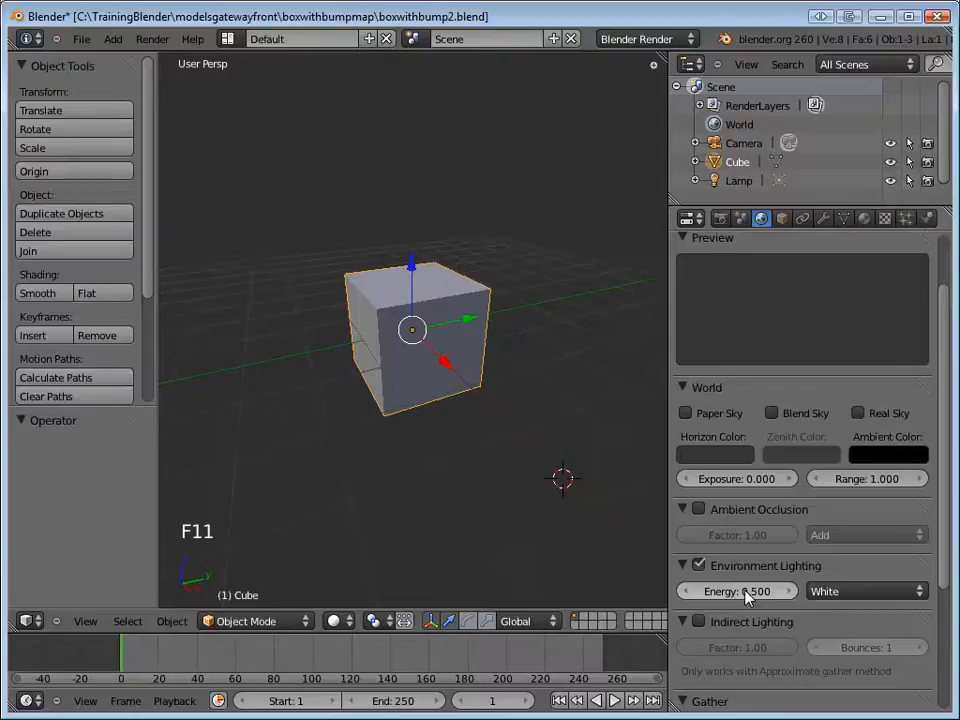
key(ctrl+s)
click(710, 595)
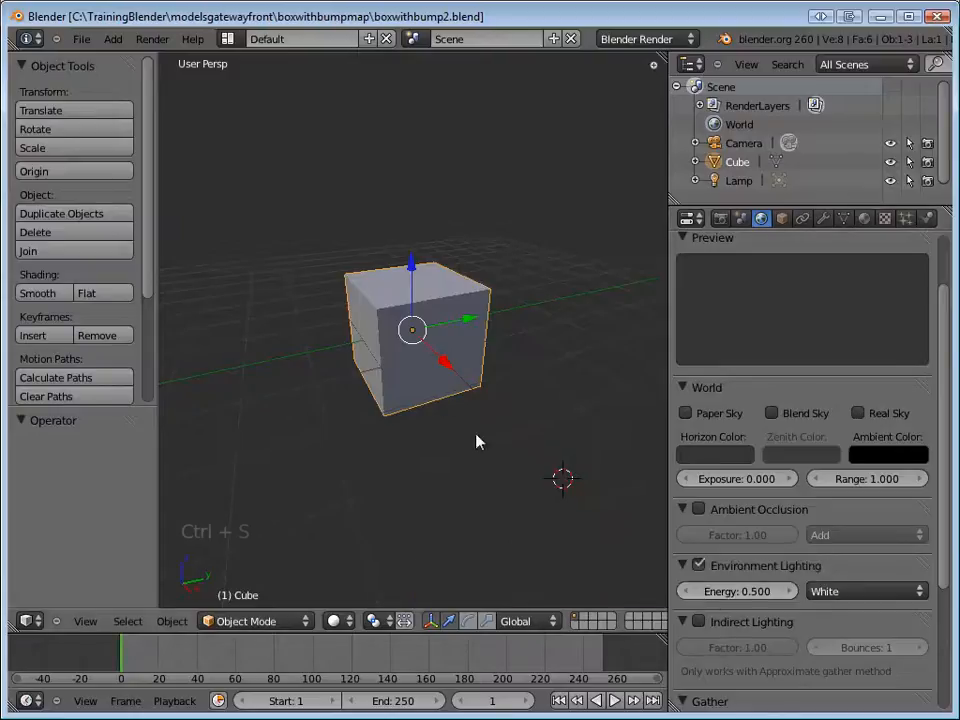
Switch the screen layout to UV Editing and narrow the Grease Pencil sidebar to enlarge the image area.
click(229, 42)
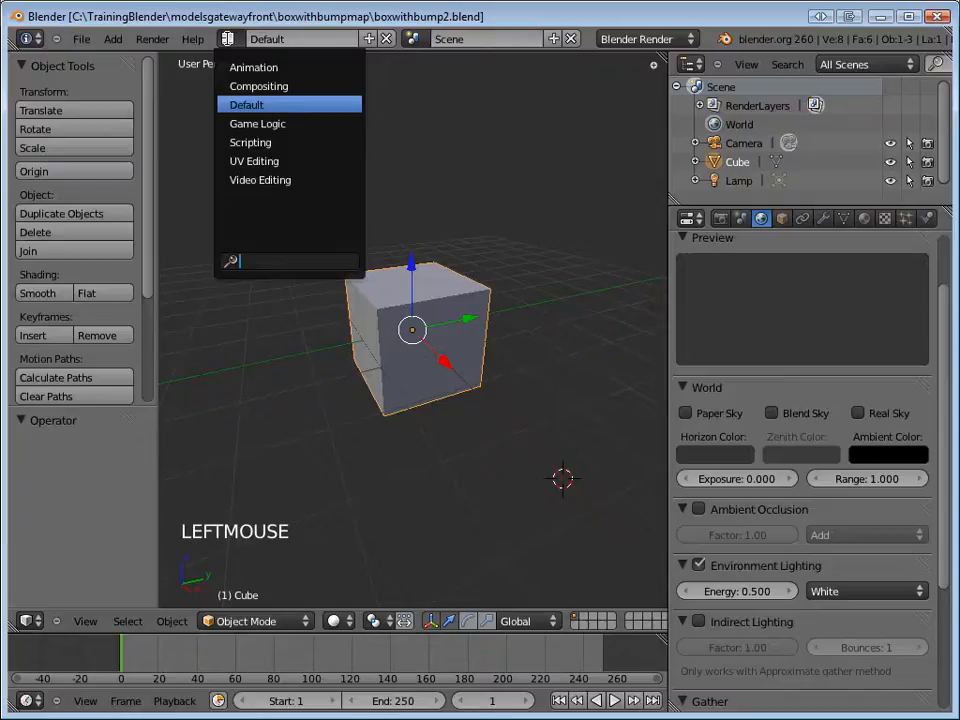
click(252, 162)
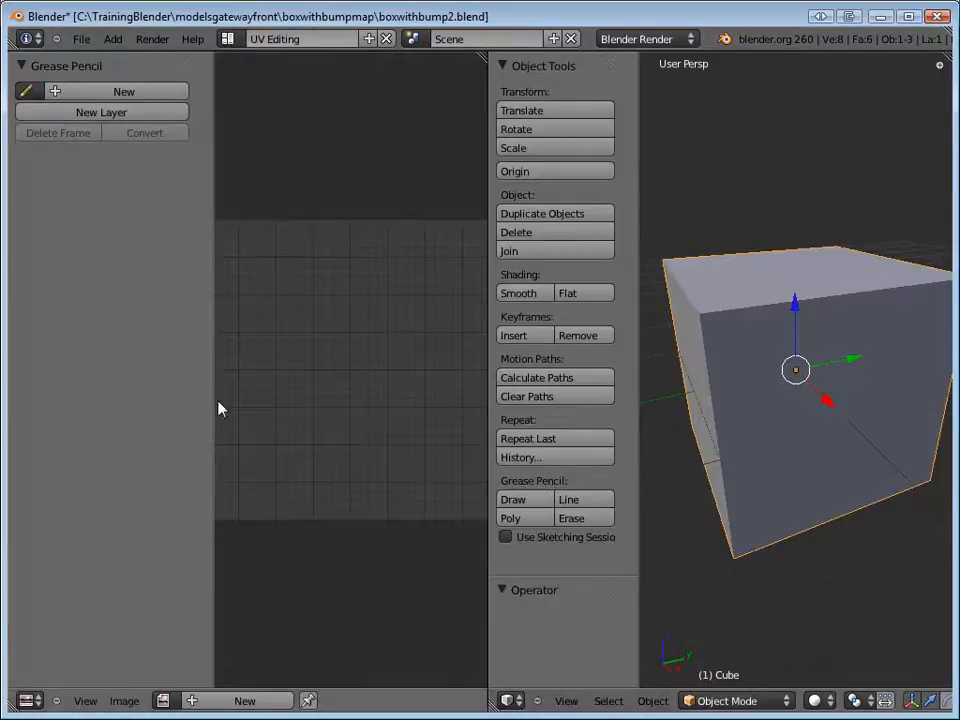
drag(212, 392, 125, 390)
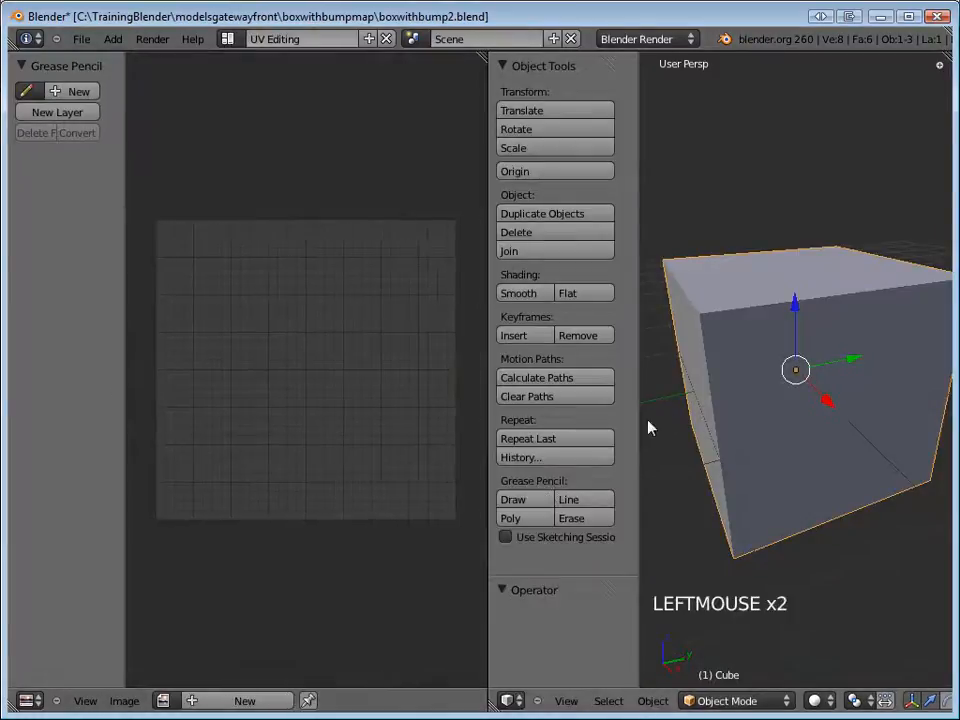
Unwrap all faces of the cube in Edit Mode using Smart UV Project with a 66 angle limit and 0 island margin, leaving everything selected.
right_click(745, 405)
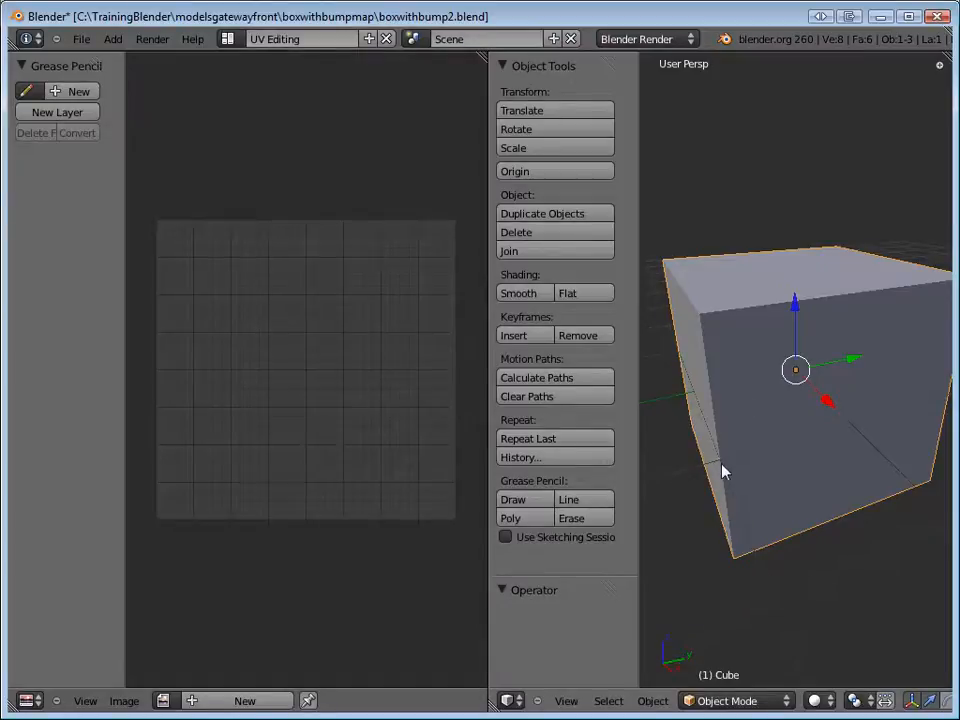
key(Tab)
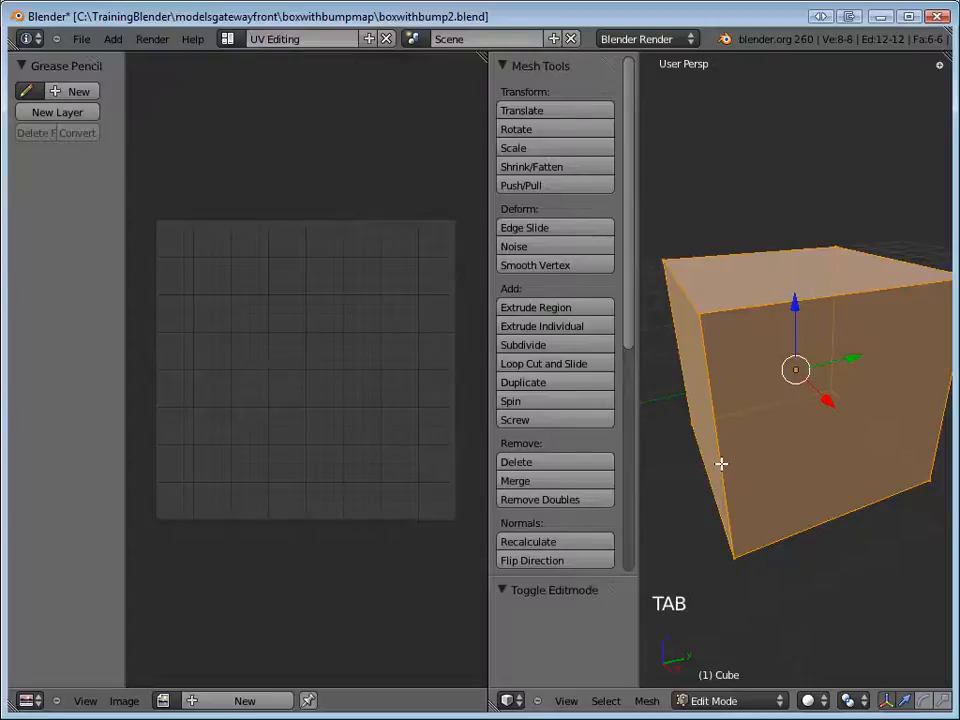
key(u)
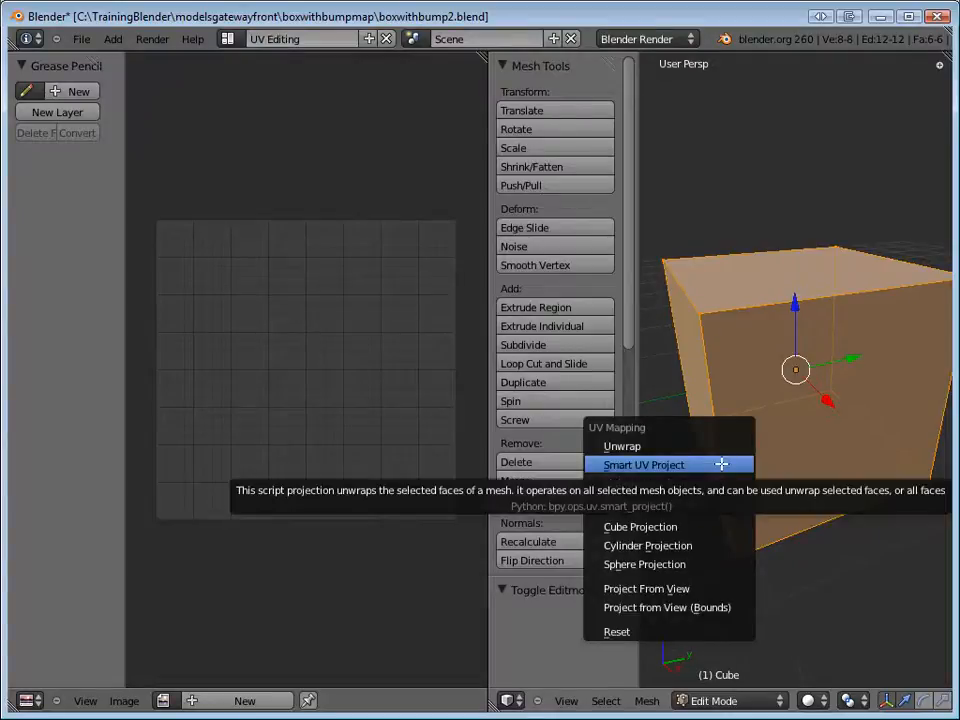
click(655, 465)
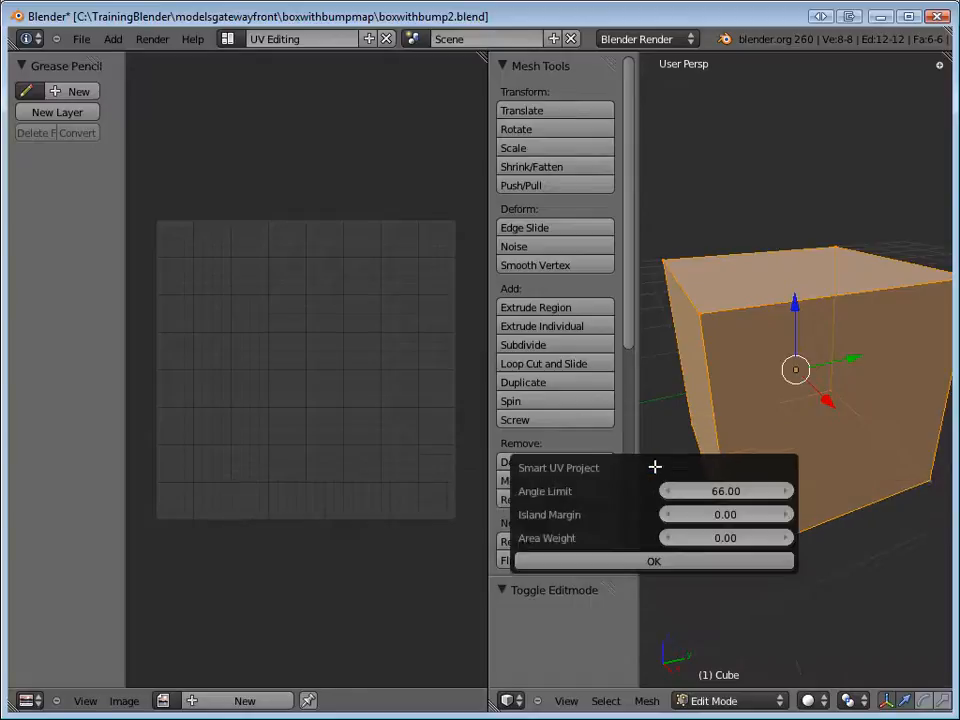
click(654, 562)
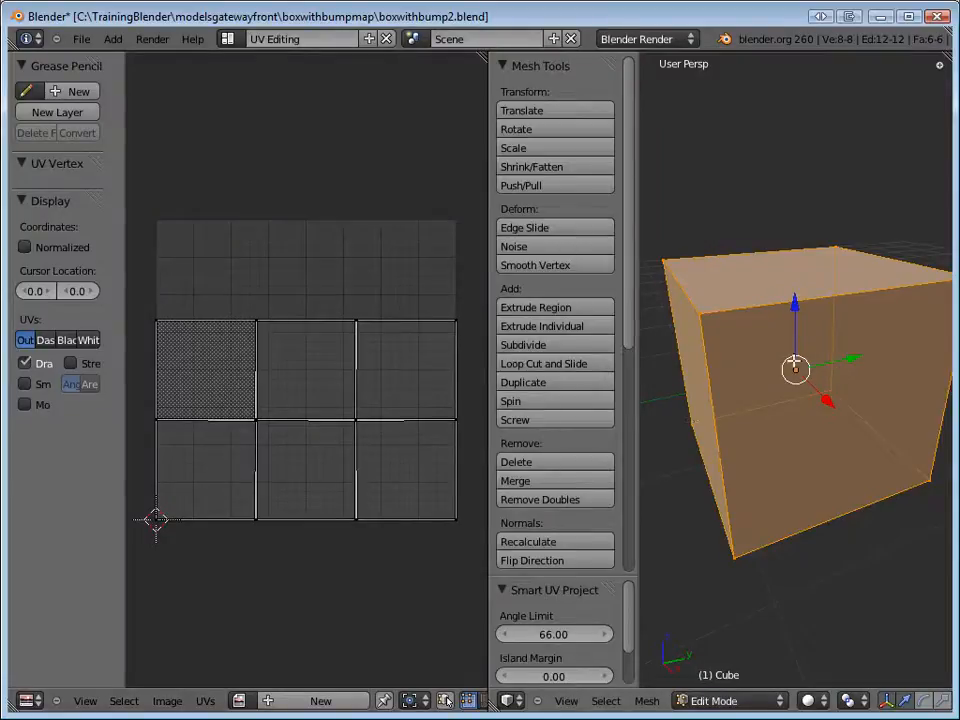
key(a)
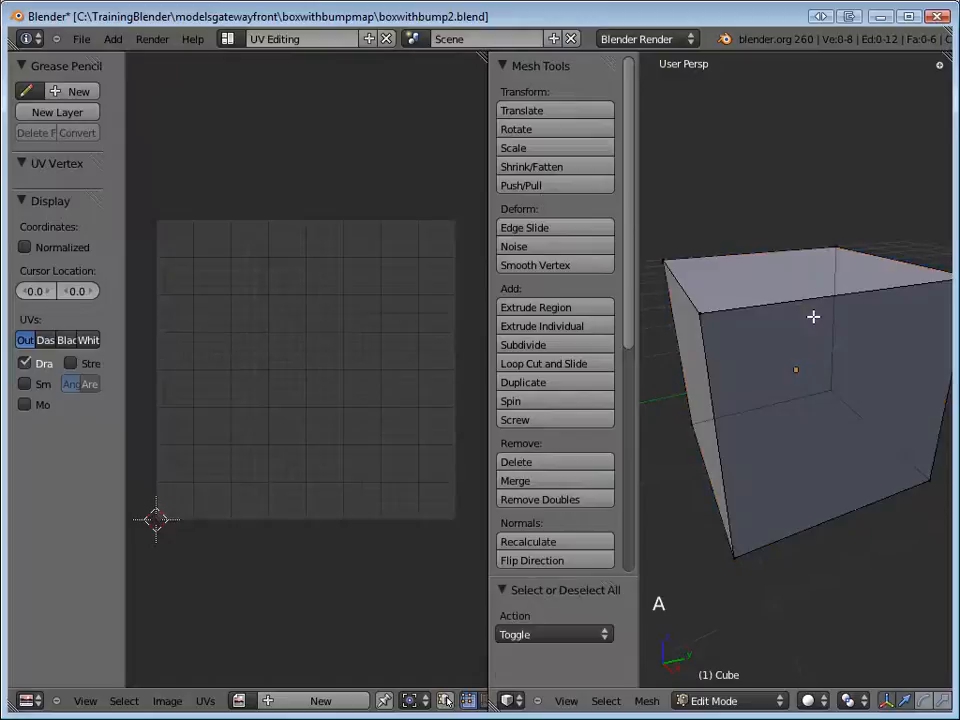
key(a)
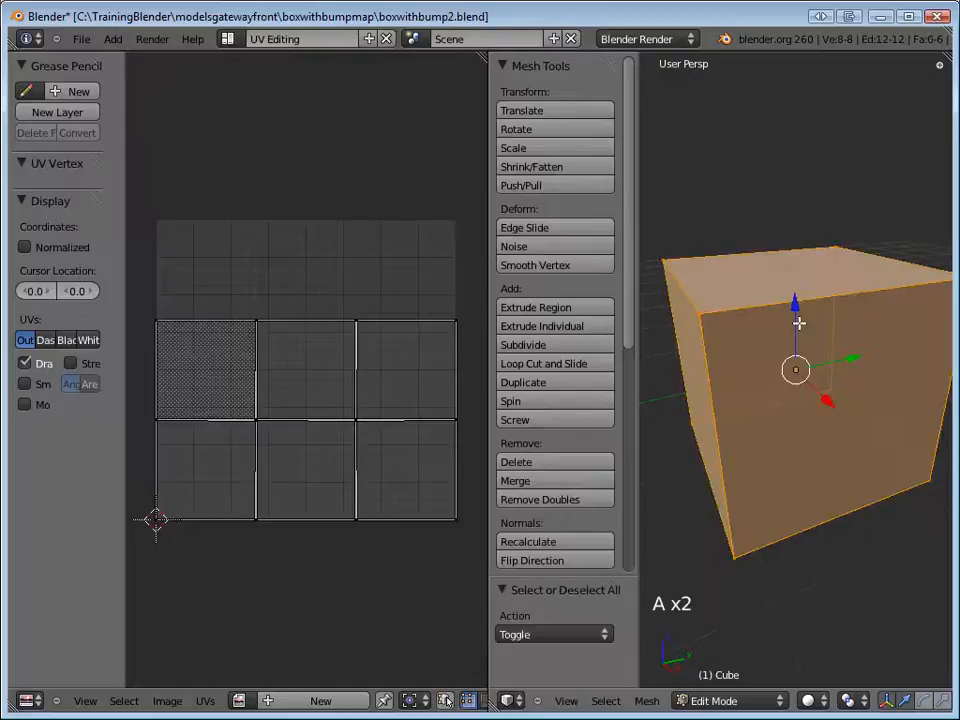
Create a new blank 1024 × 1024 image named uvboxwithbump3 for the cube's UV layout.
click(296, 705)
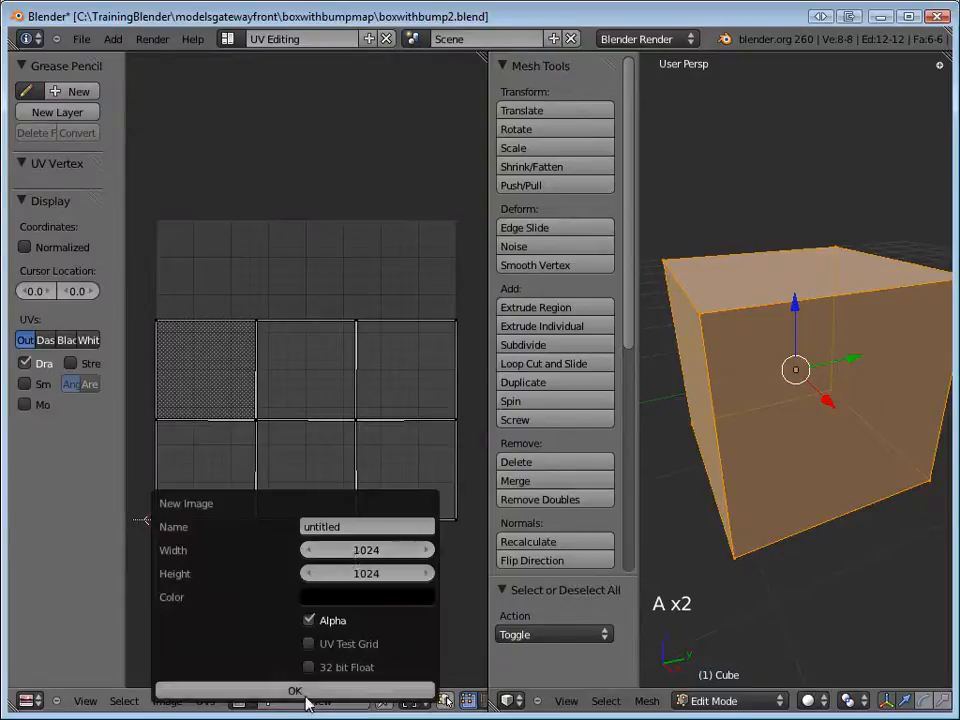
click(350, 527)
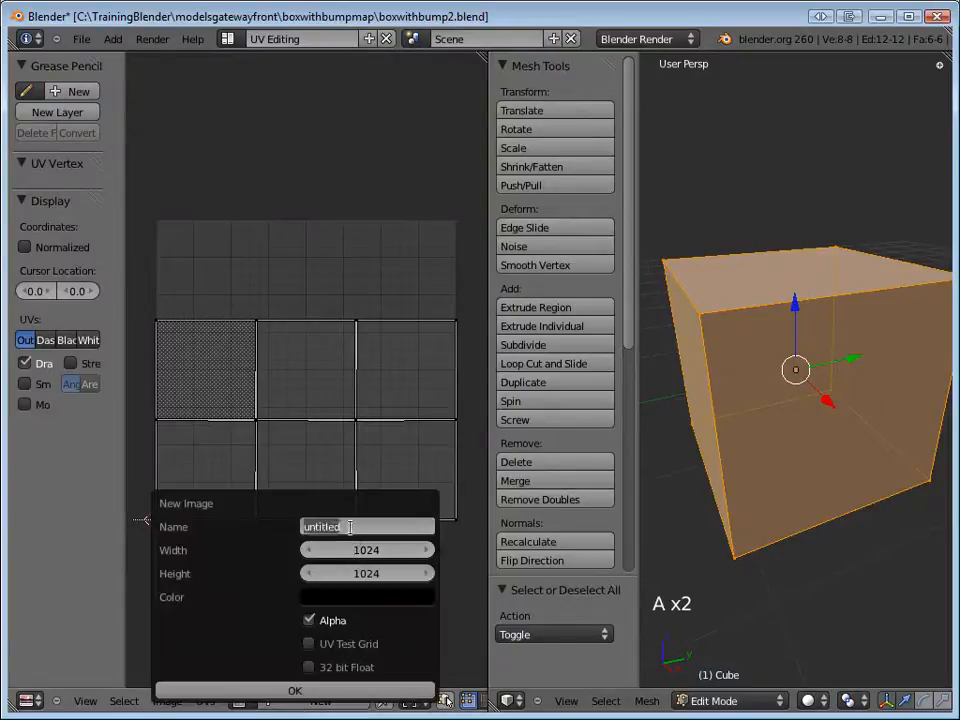
text(uv)
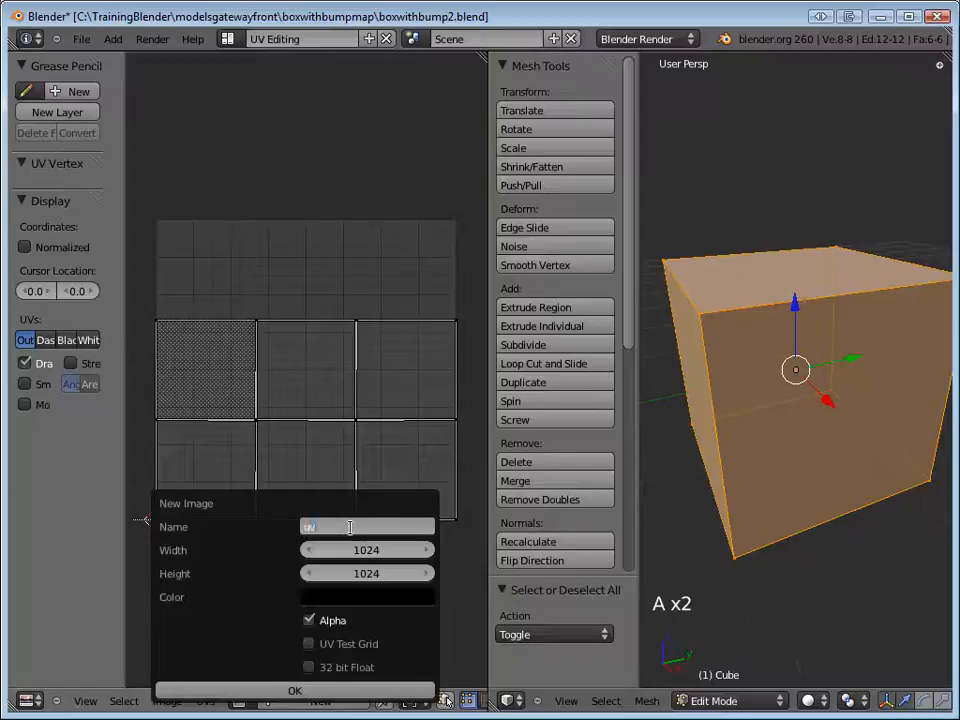
text(boxwithbump1)
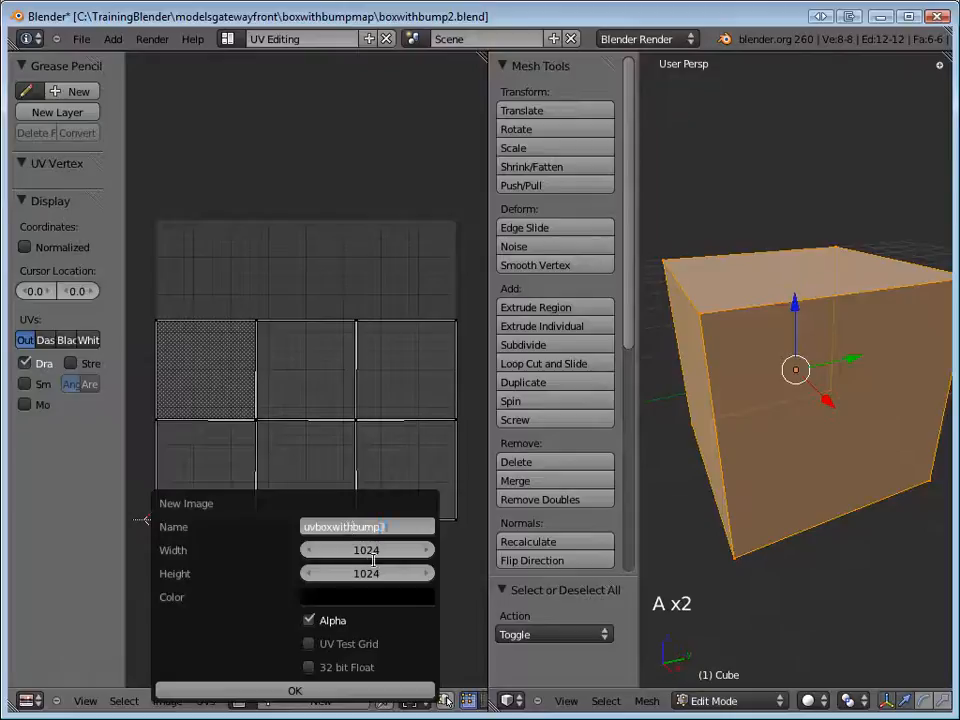
click(320, 690)
scroll(346, 576, down, 6)
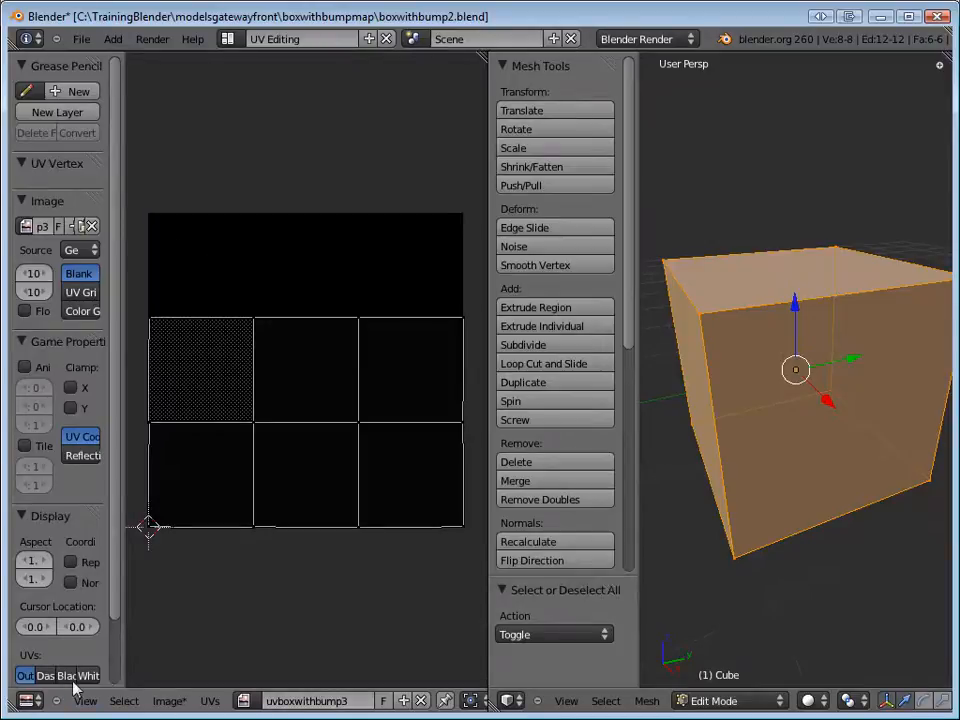
Save the new image as uvboxwithbump3-layout.png in the modelsgatewayfront\boxwithbumpmap folder.
click(169, 700)
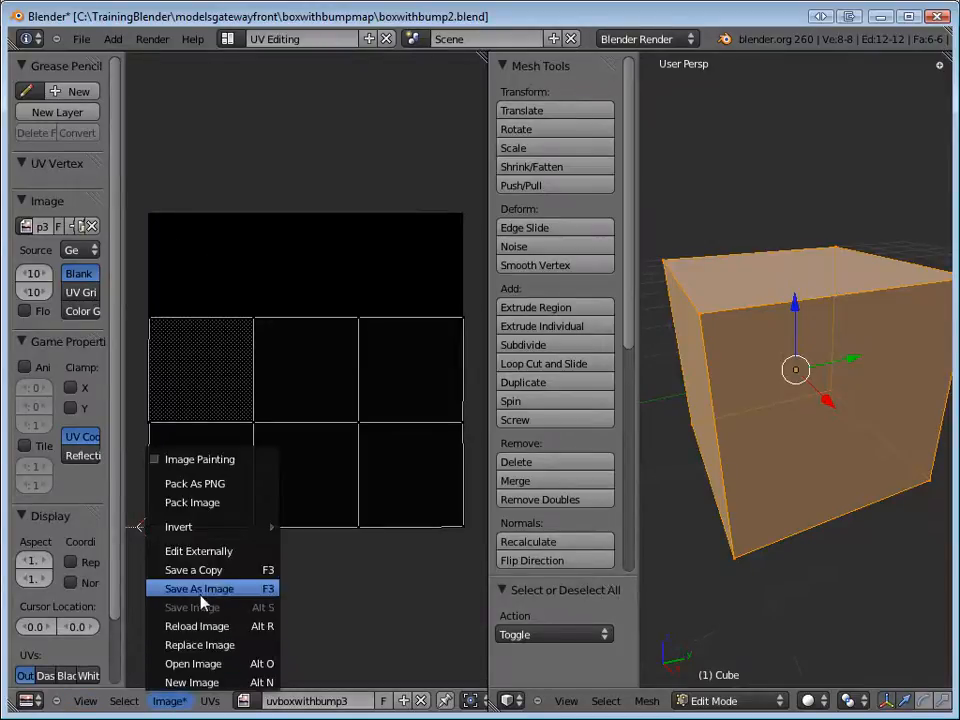
click(152, 590)
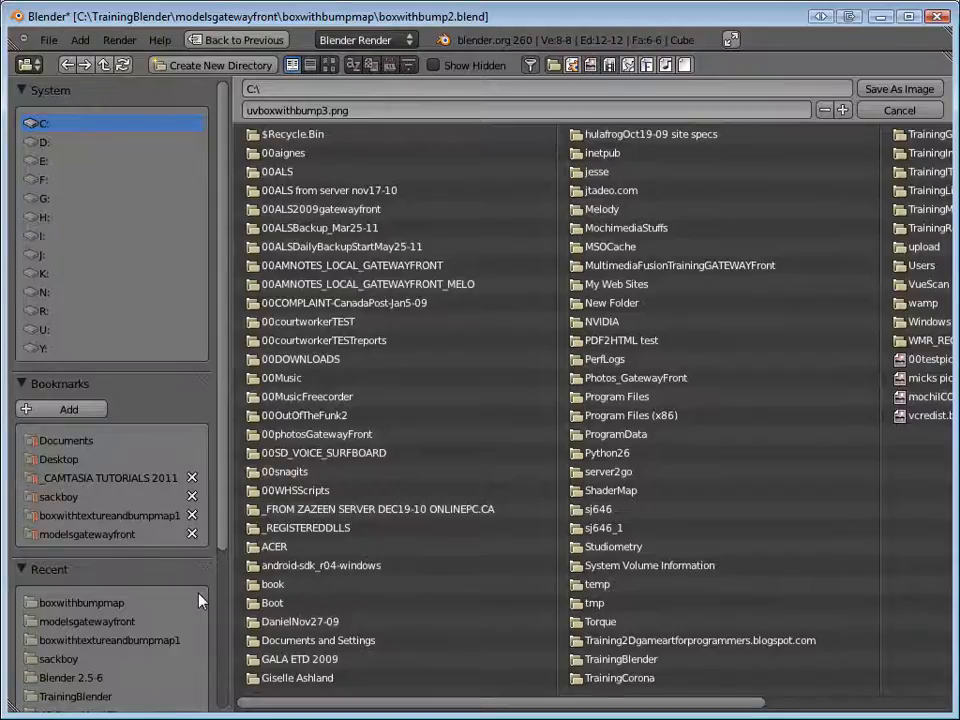
click(78, 535)
click(286, 153)
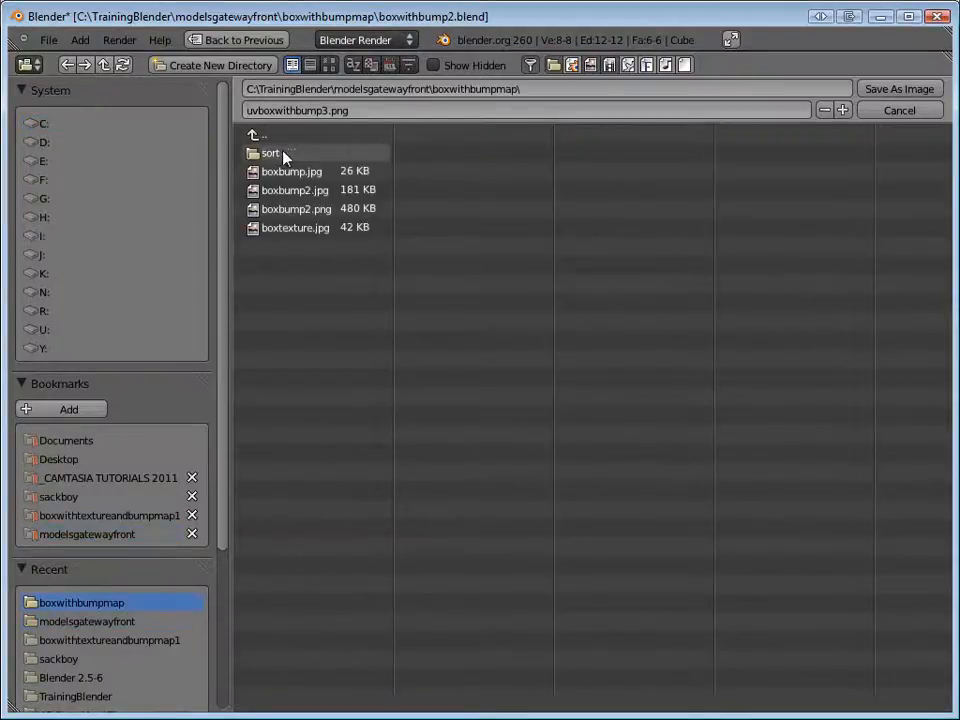
click(274, 110)
click(296, 110)
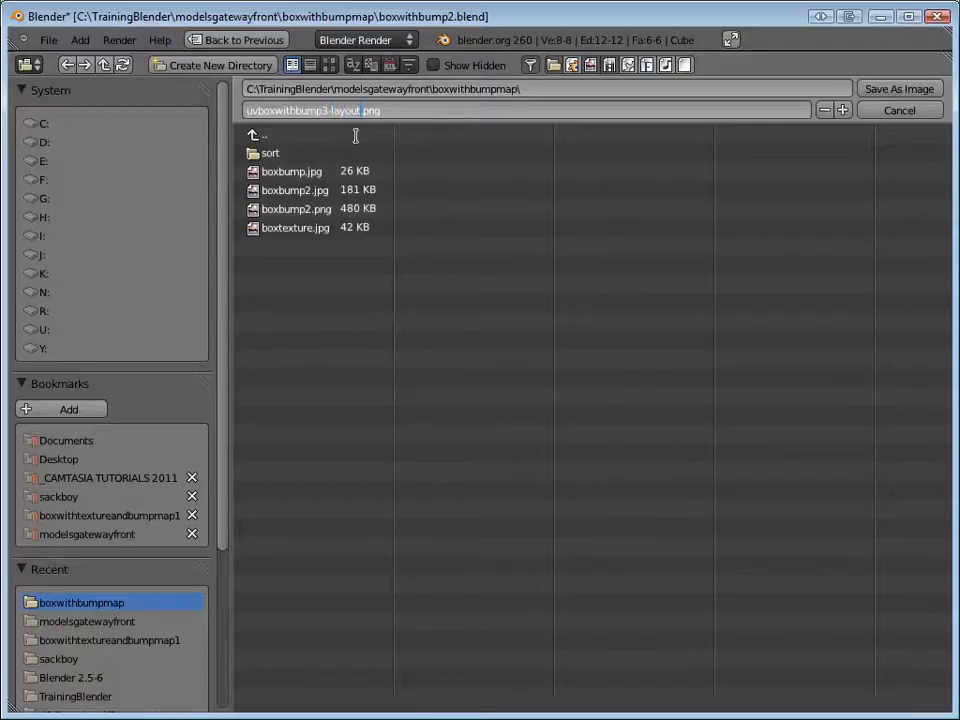
click(886, 88)
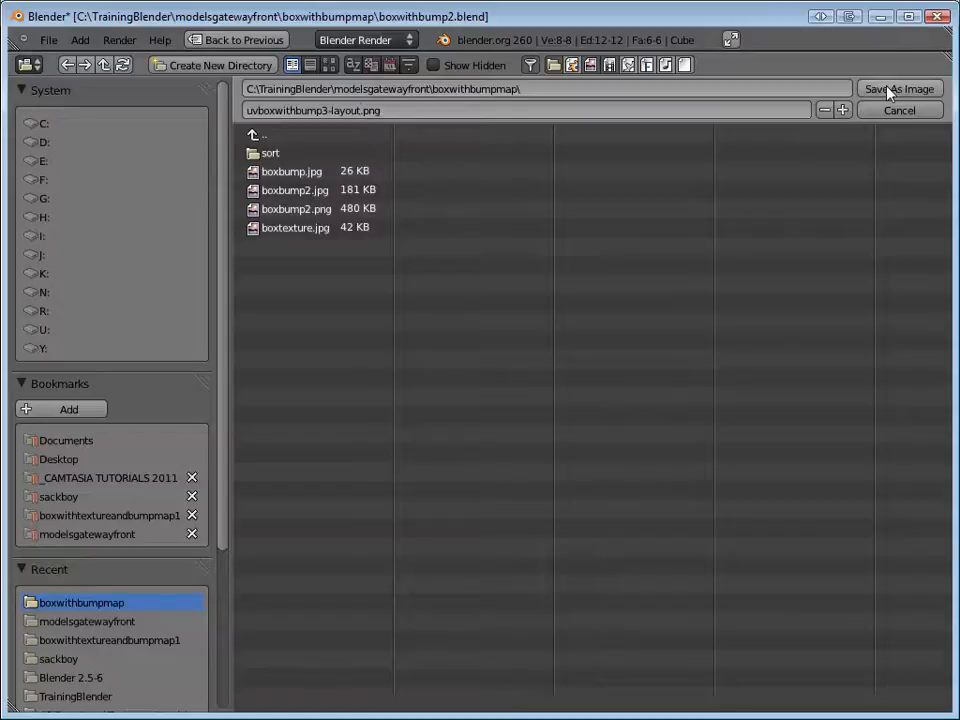
click(888, 90)
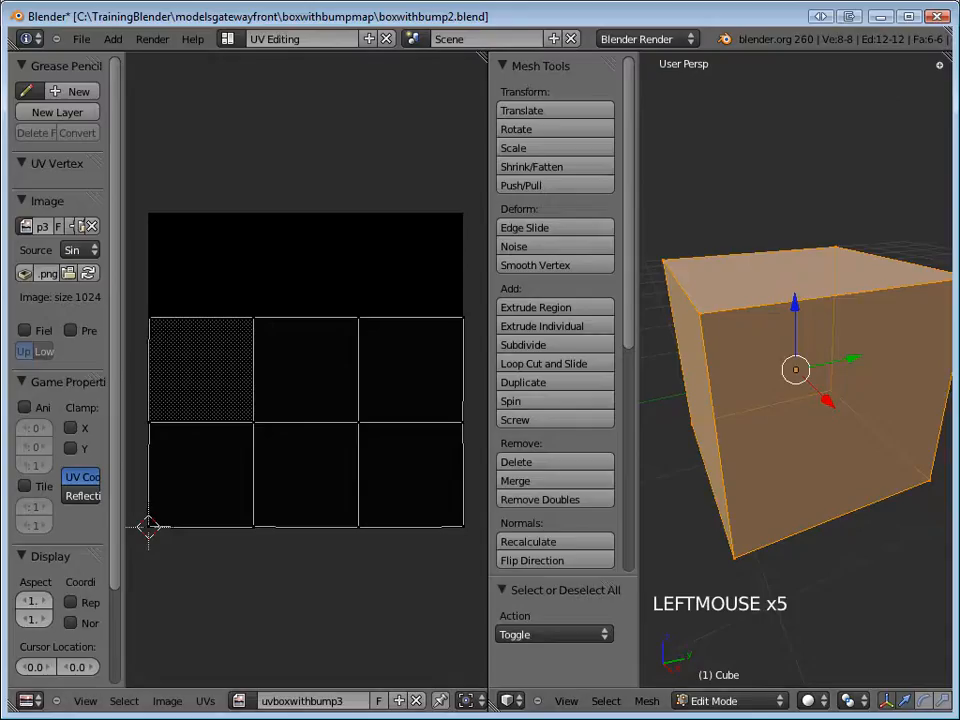
Switch to Fireworks and open uvboxwithbump3-layout.png, viewing it at 50%.
click(665, 713)
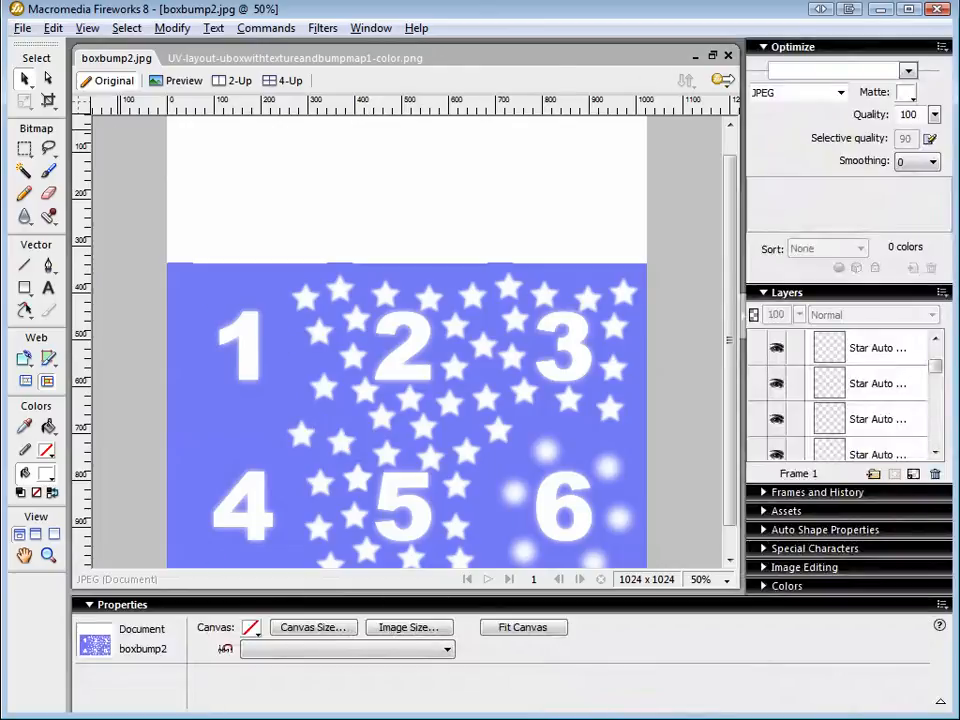
click(22, 28)
click(20, 70)
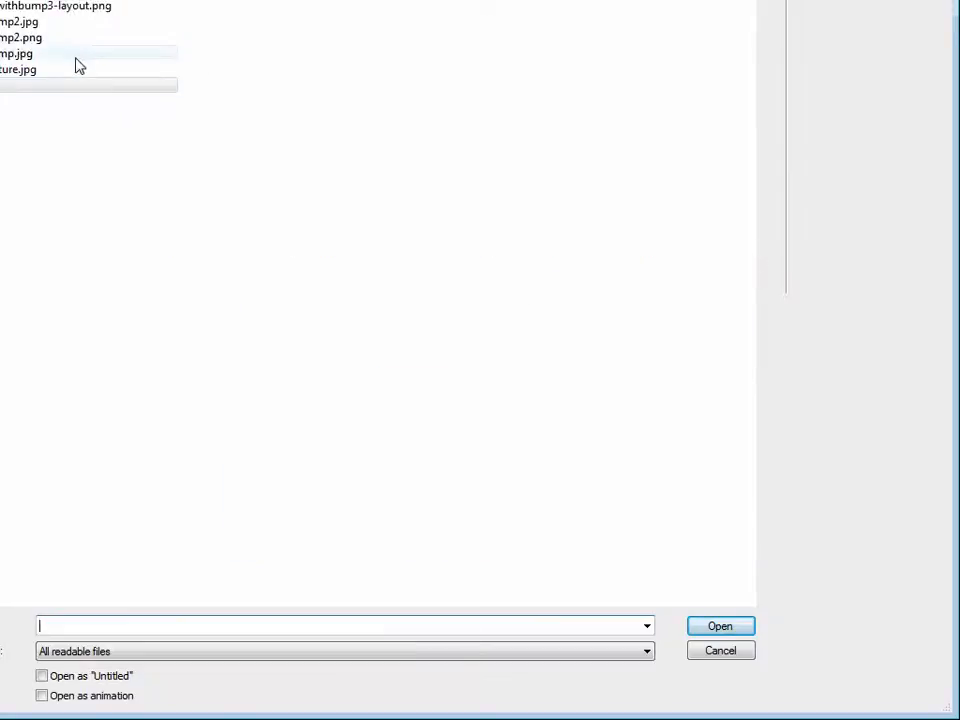
click(75, 14)
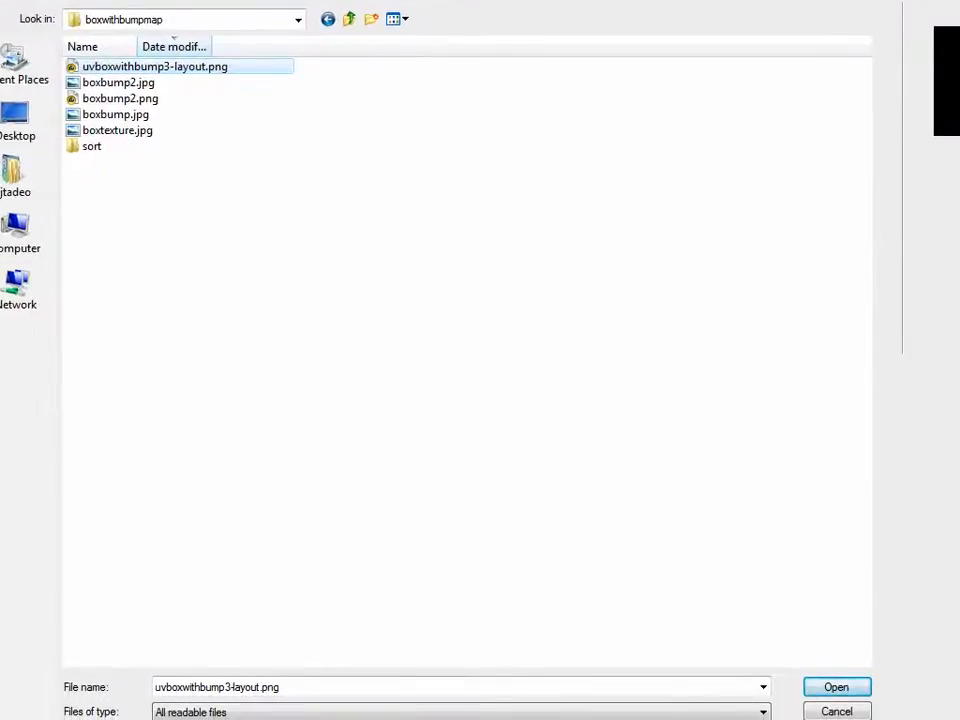
click(836, 687)
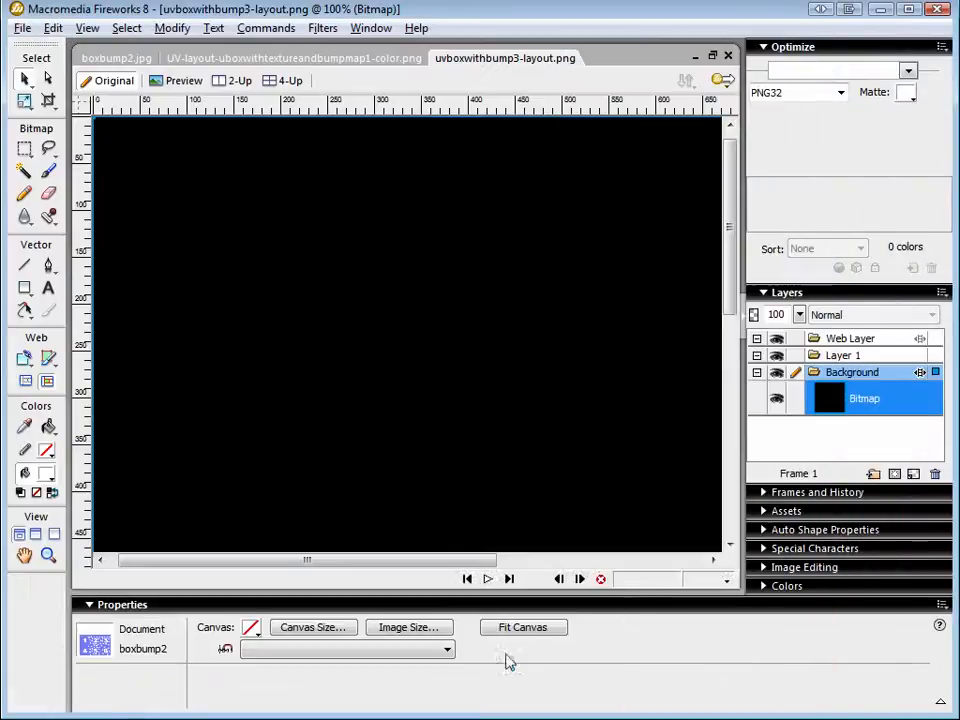
key(z)
alt+click(442, 399)
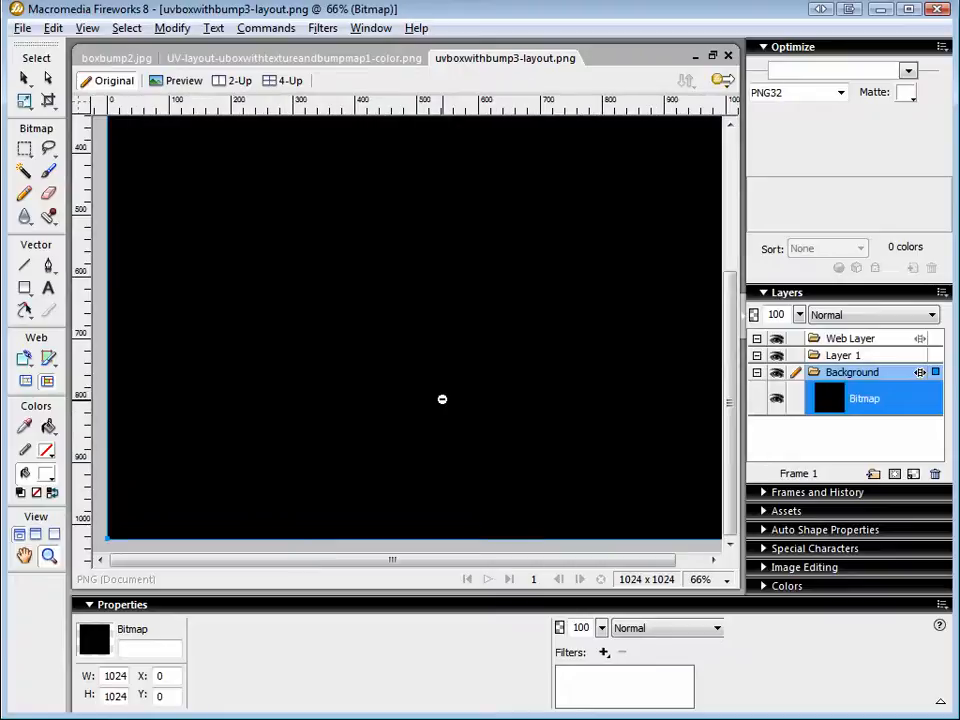
alt+click(442, 399)
key(v)
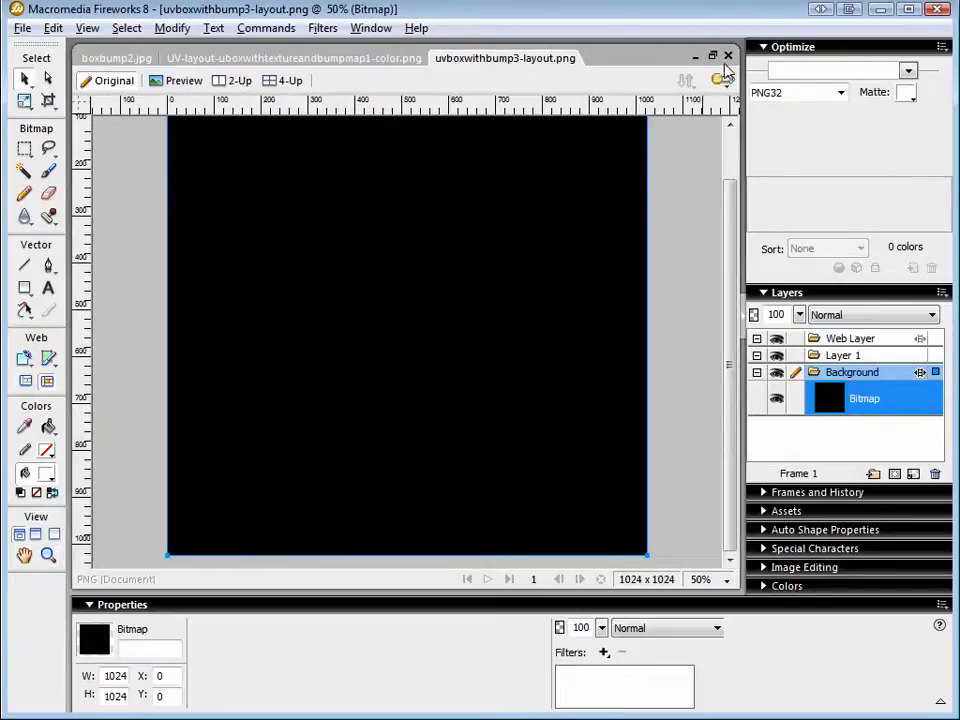
Switch back to Blender and export the cube's UV layout as uvboxwithbump3-layout1.png in the boxwithbumpmap folder.
key(alt+Tab)
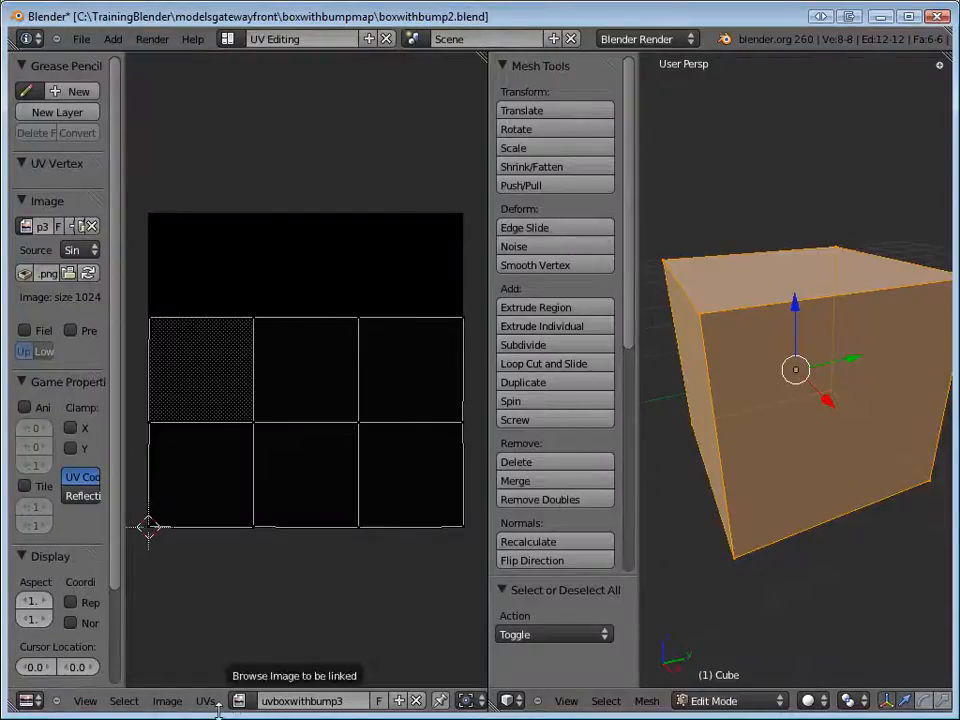
click(204, 702)
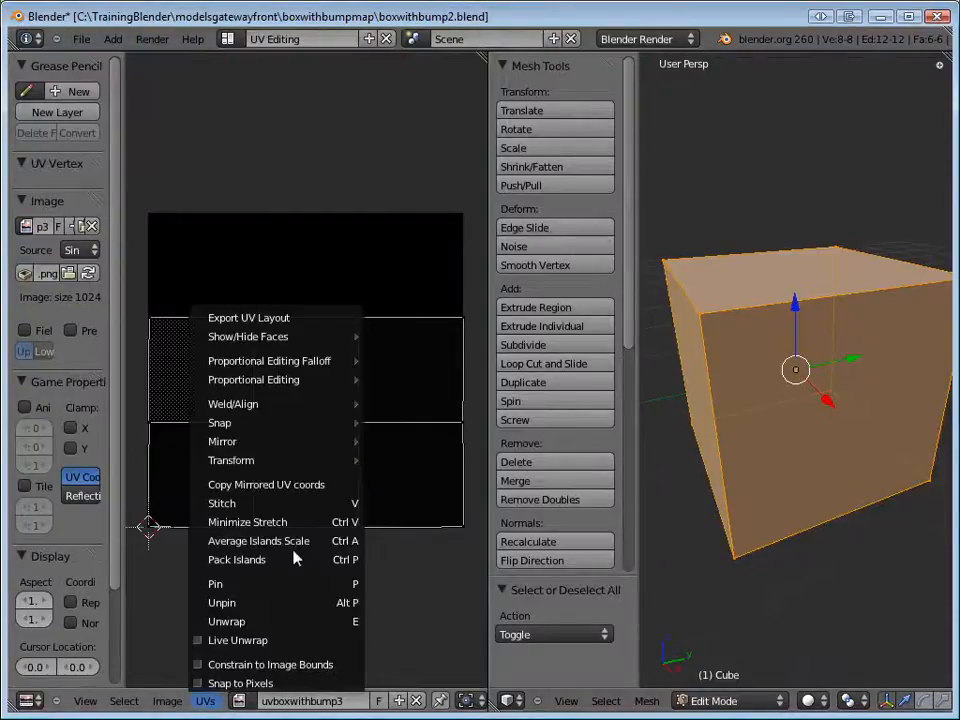
click(269, 318)
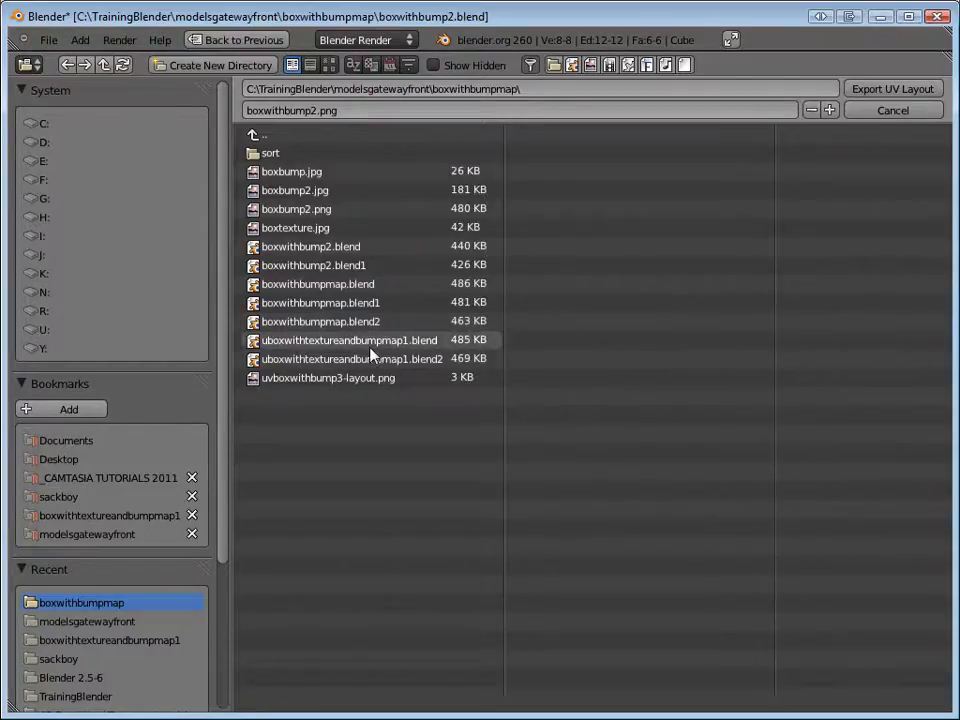
click(354, 380)
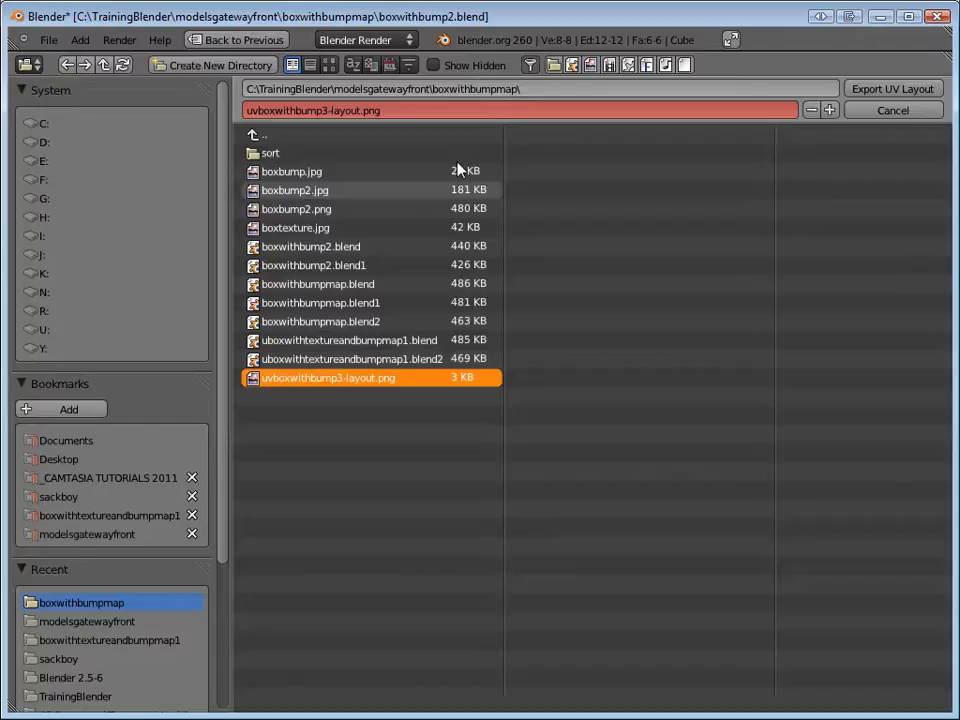
click(360, 111)
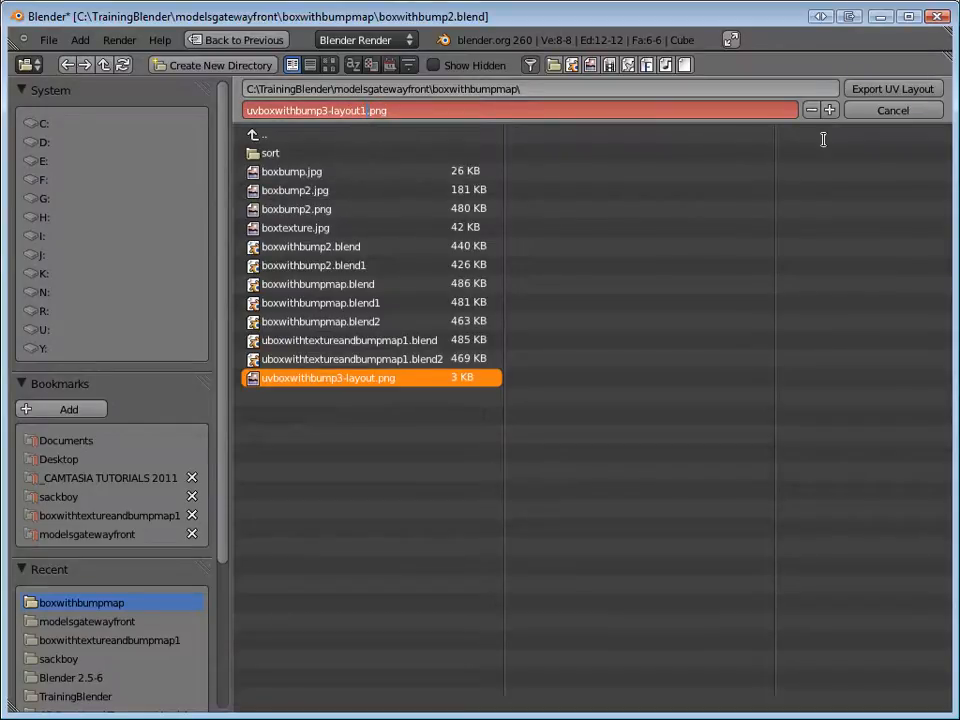
click(879, 92)
click(880, 91)
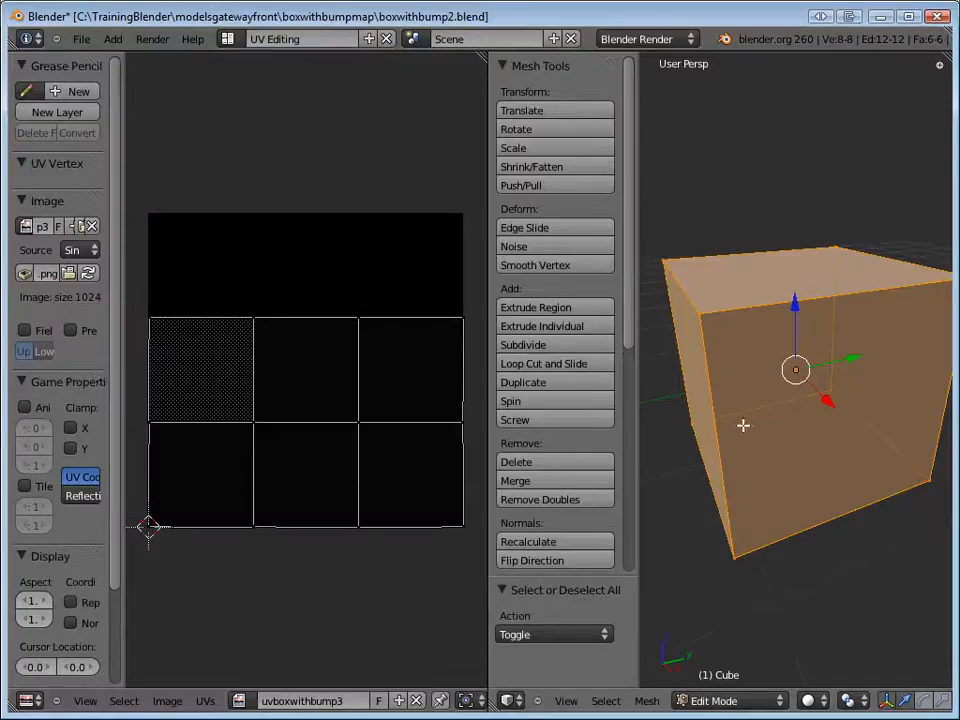
Switch to Fireworks and open the exported uvboxwithbump3-layout1.png.
key(alt+Tab)
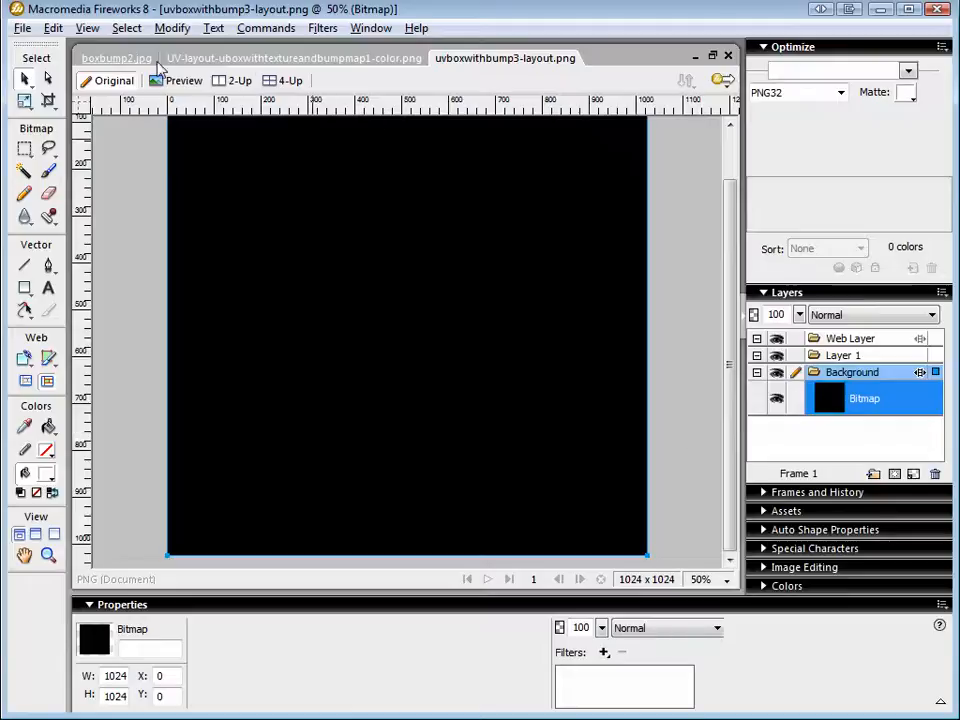
click(21, 27)
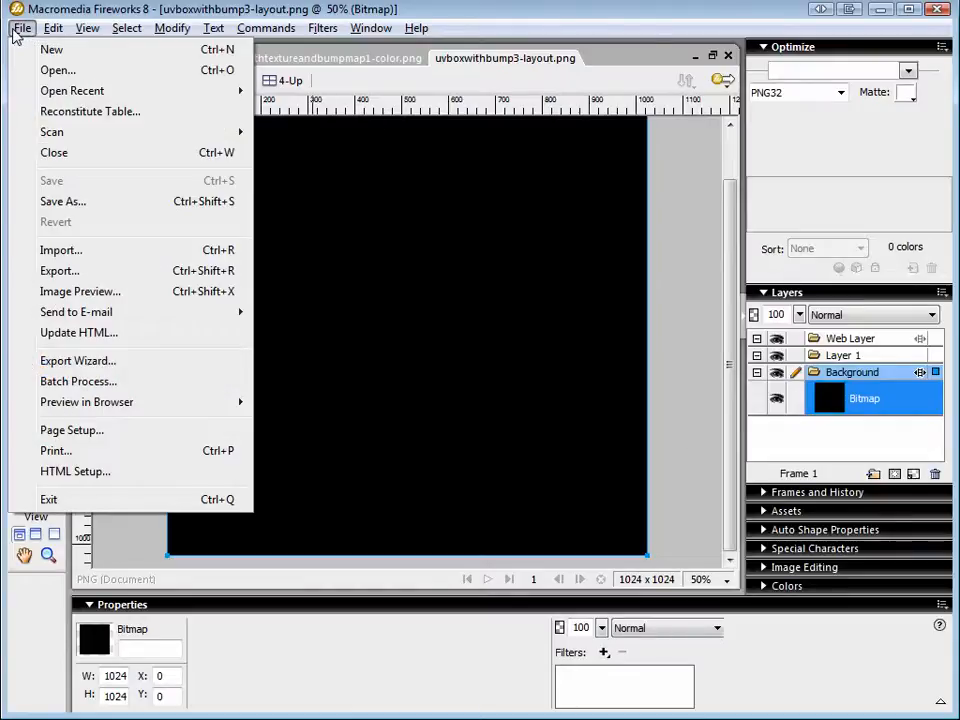
click(60, 71)
click(200, 7)
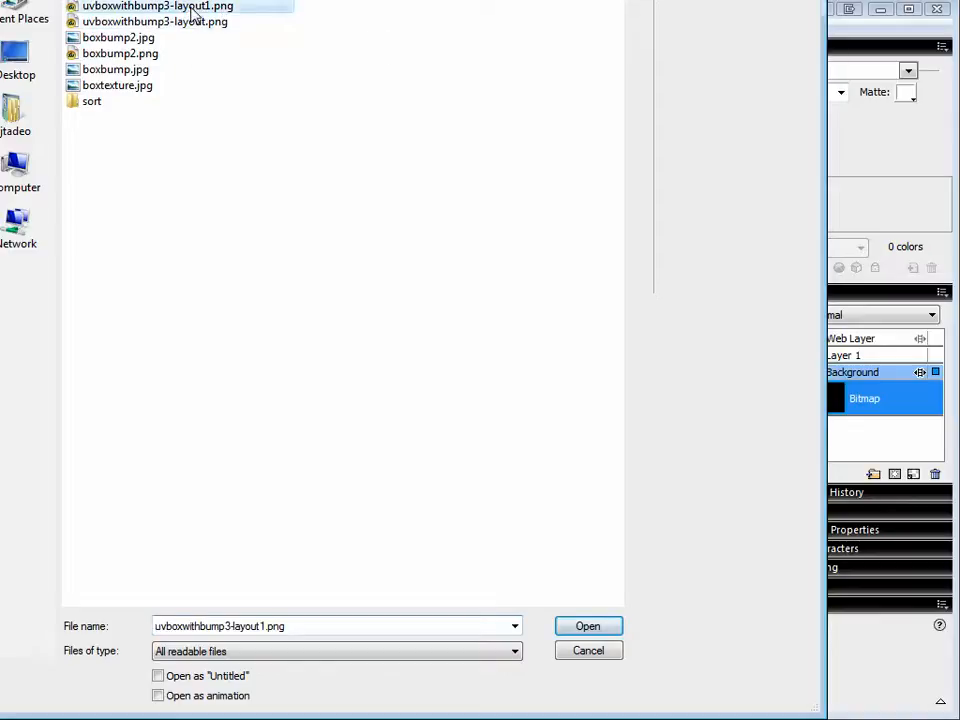
click(580, 627)
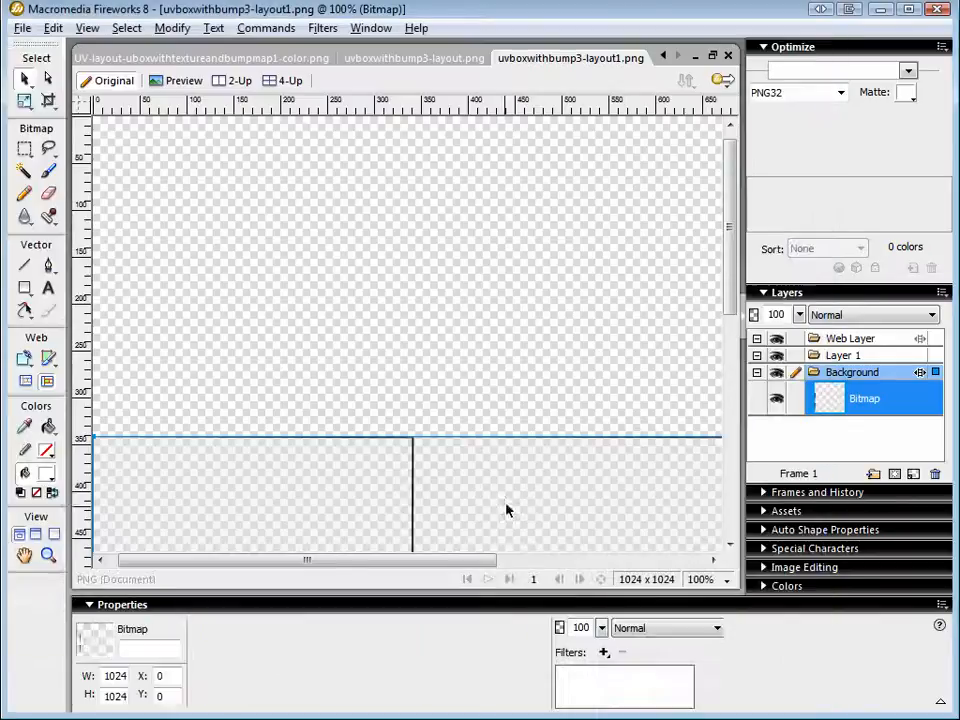
Examine the exported UV layout's face outlines up close and as a whole at 50%.
key(z)
alt+click(508, 431)
alt+click(505, 428)
drag(446, 412, 453, 352)
alt+click(452, 404)
alt+click(452, 404)
alt+click(452, 404)
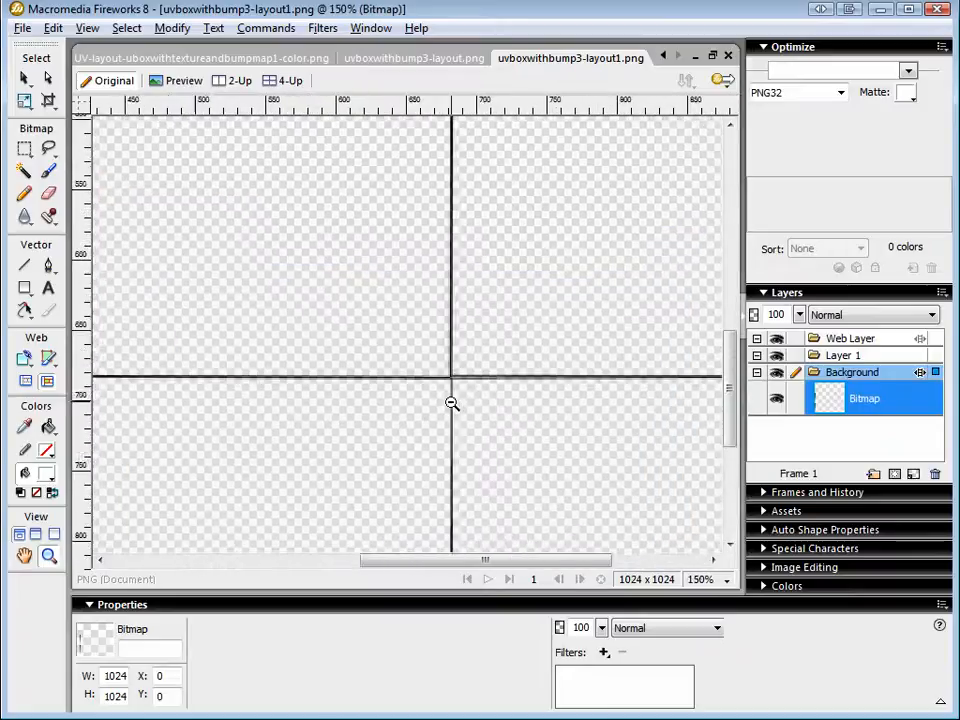
alt+click(452, 404)
alt+click(452, 404)
alt+click(452, 403)
key(v)
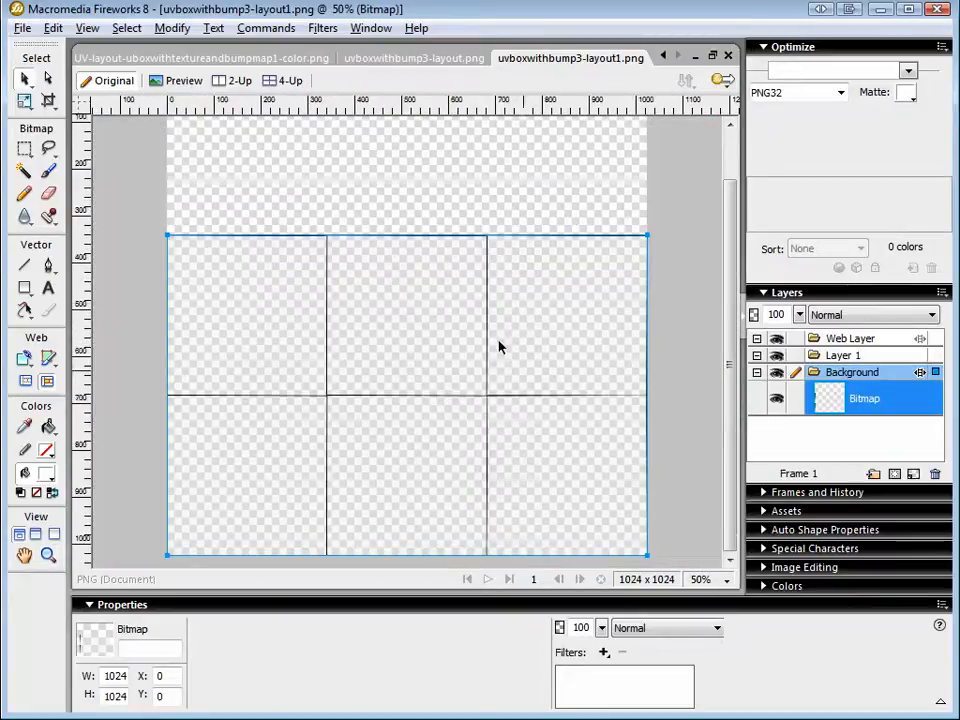
key(alt+Tab)
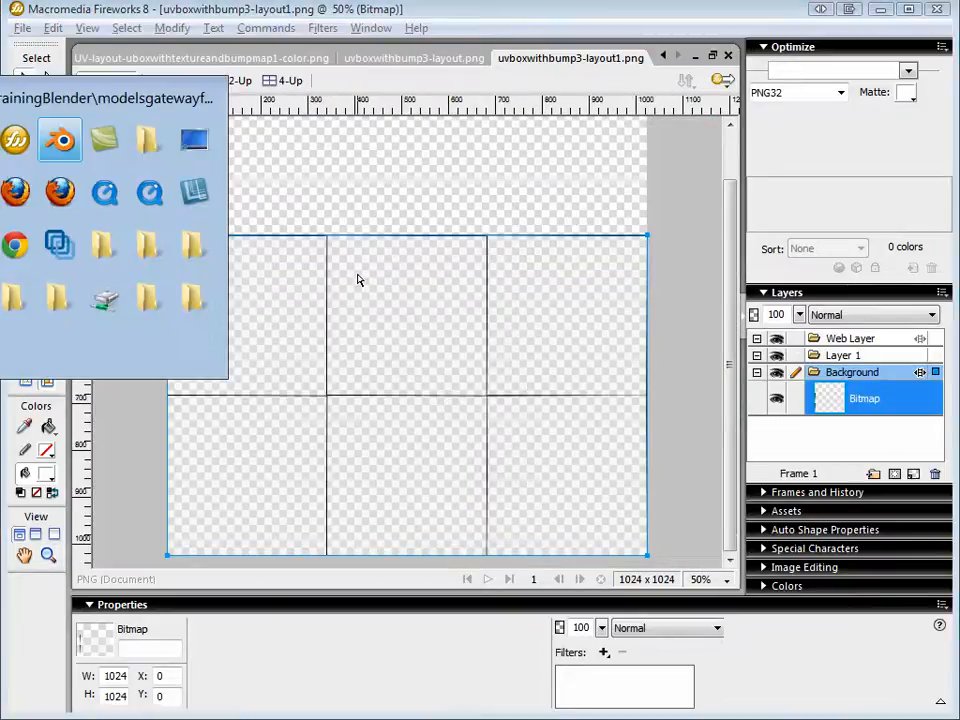
key(alt+Tab)
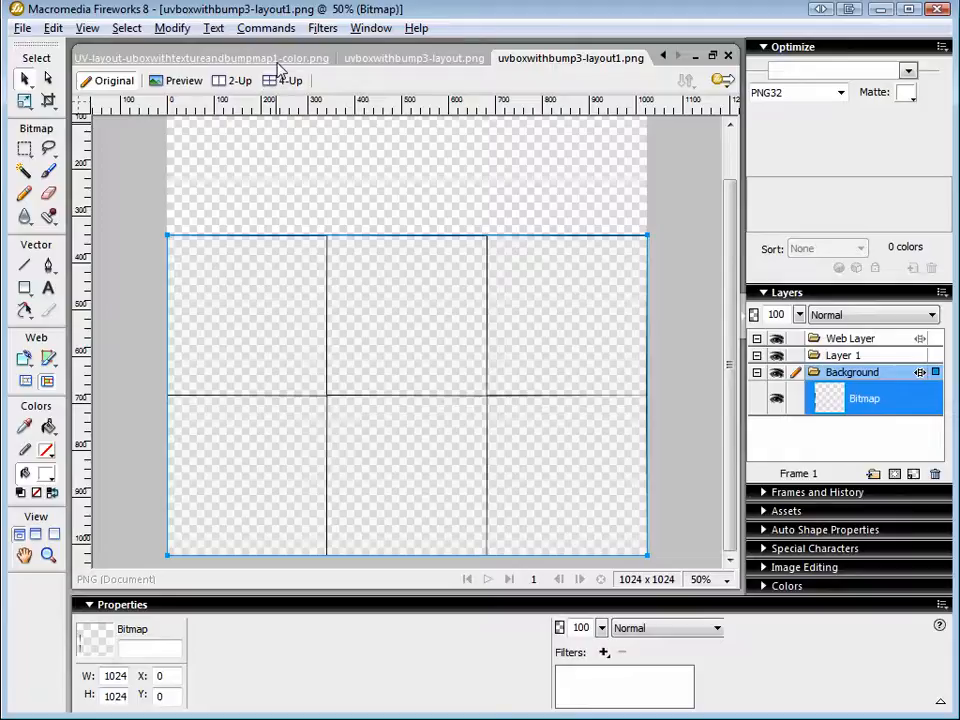
Save the numbered color layout image as uvboxwithbump3-texture.png in Fireworks PNG format.
click(280, 62)
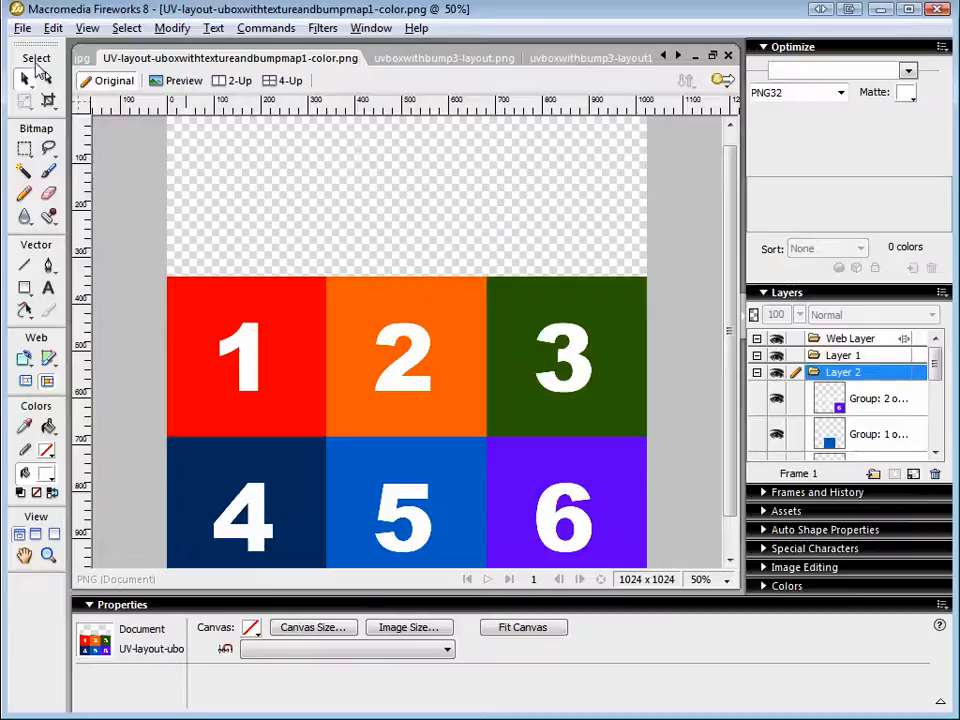
click(22, 28)
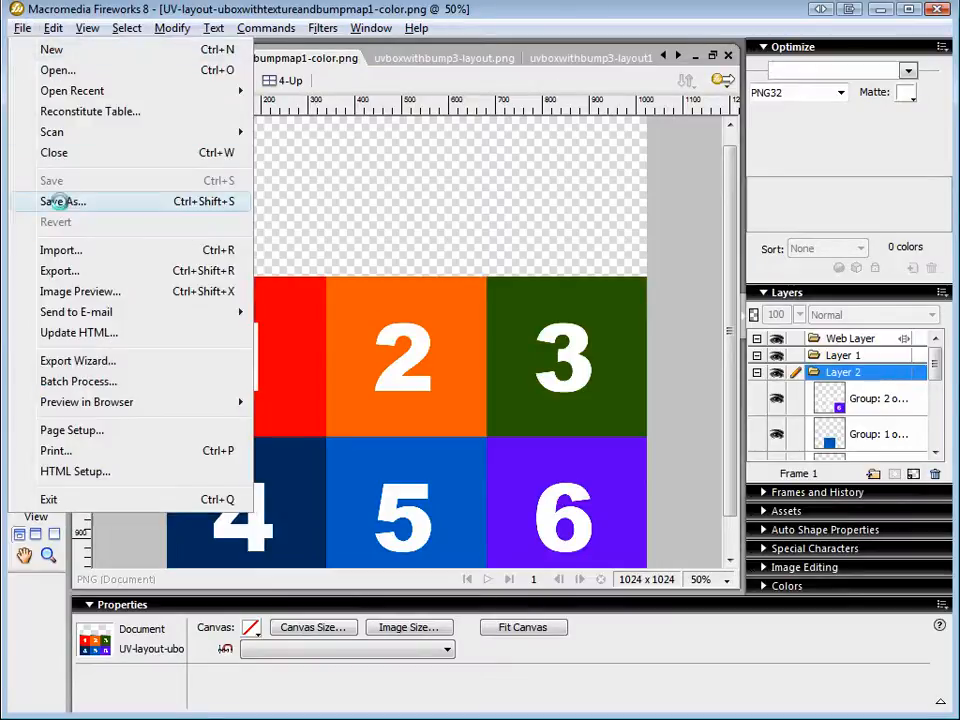
click(62, 203)
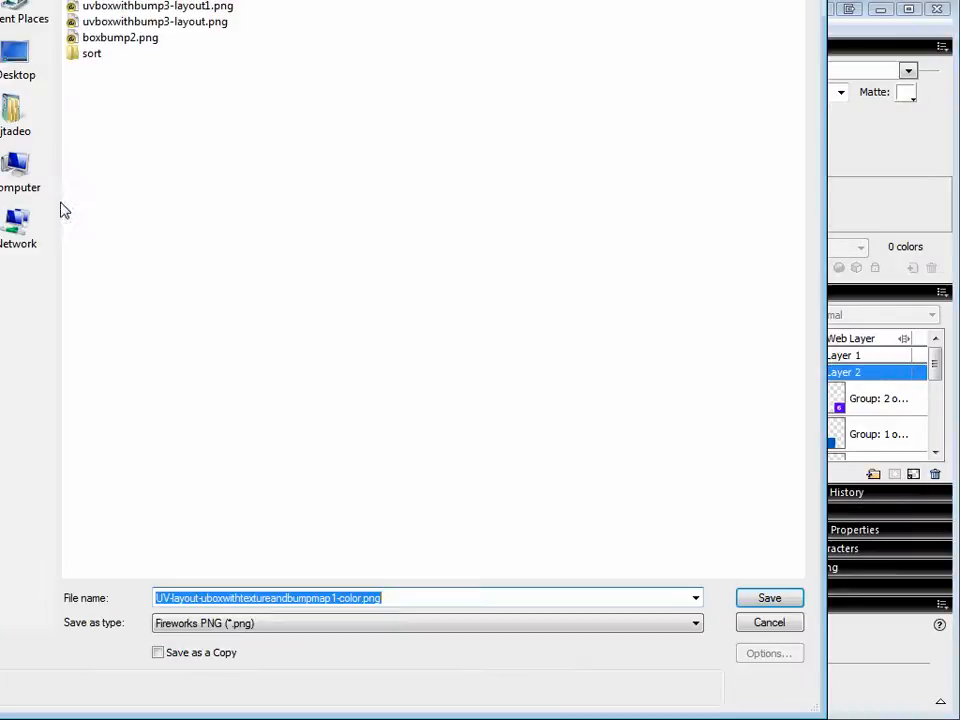
click(184, 8)
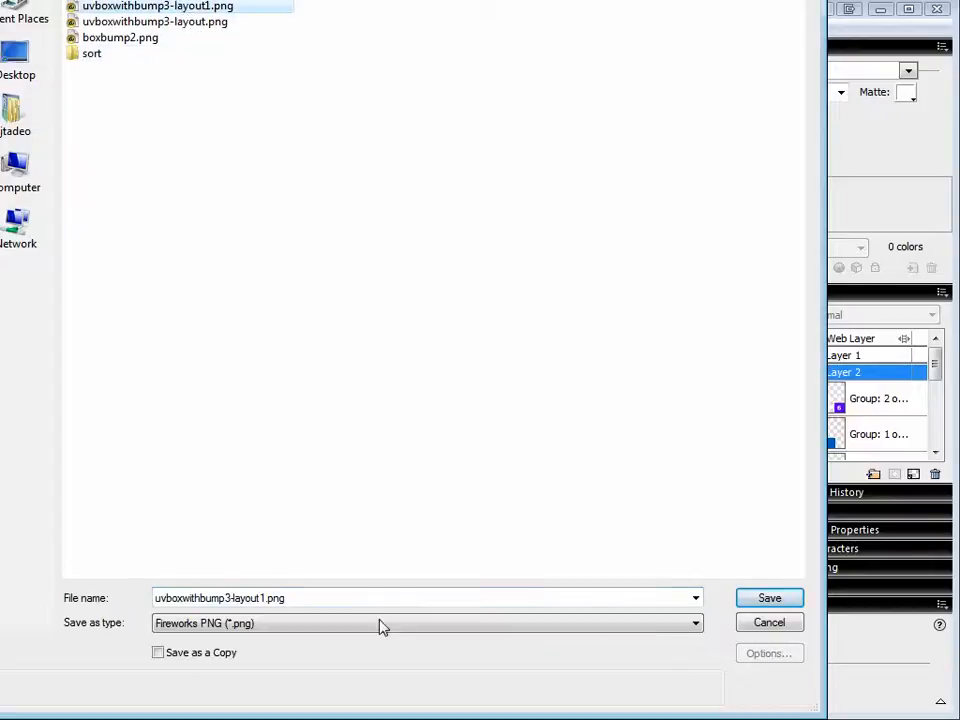
click(240, 603)
click(231, 597)
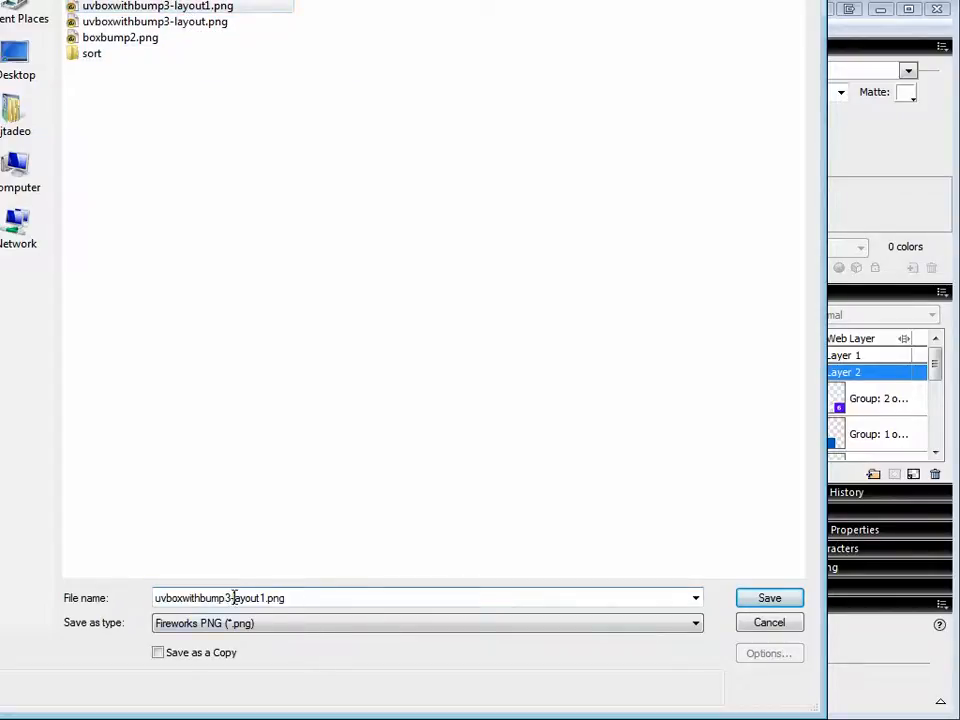
shift+click(266, 599)
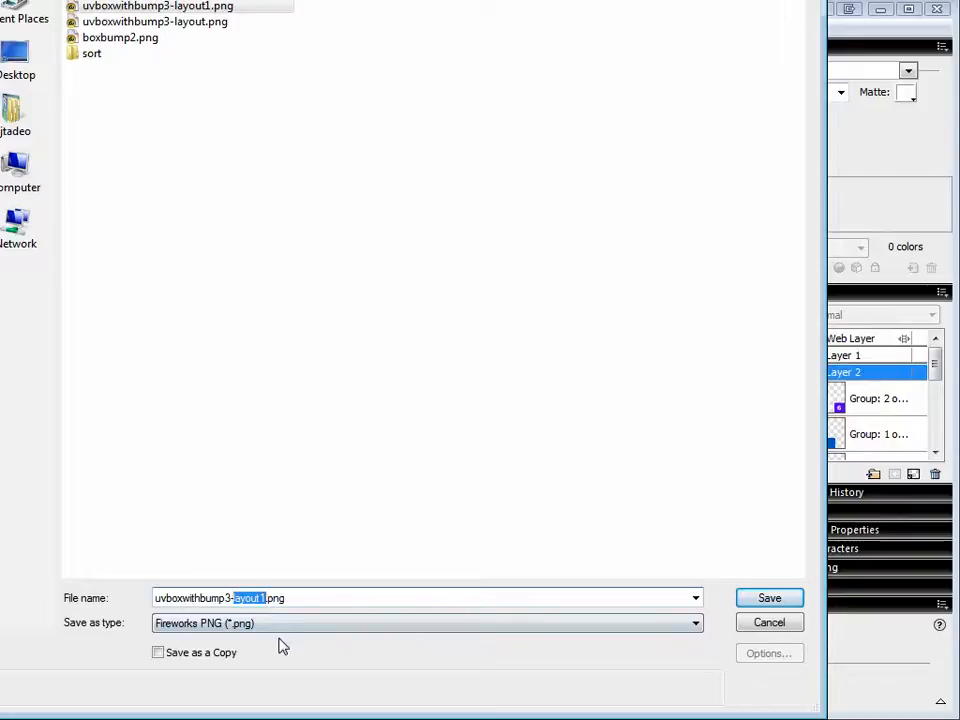
key(BackSpace)
text(co)
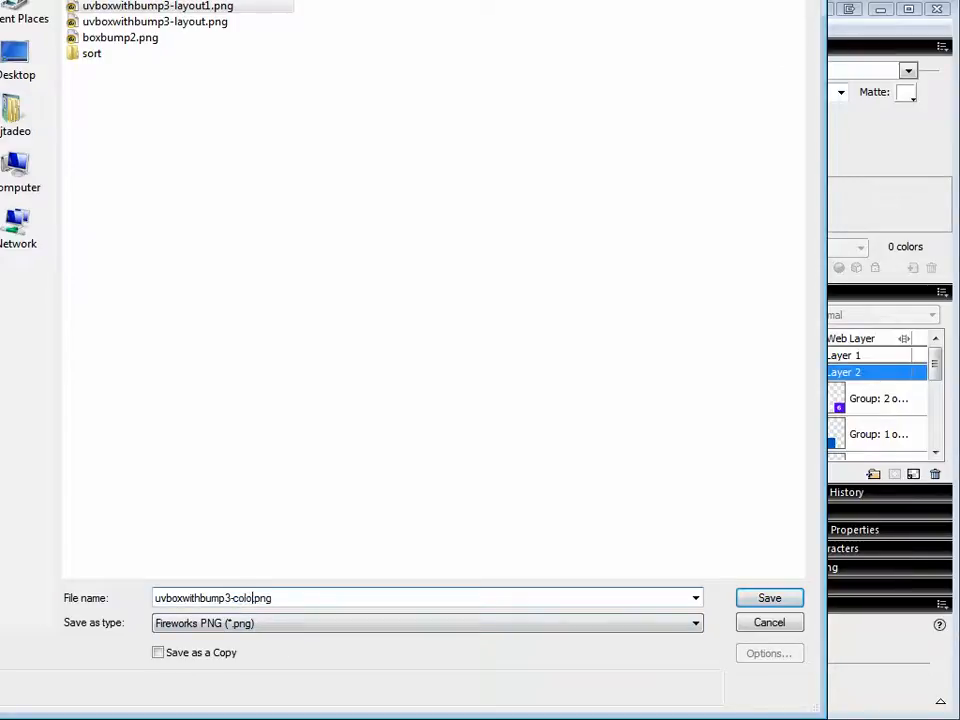
text(xture)
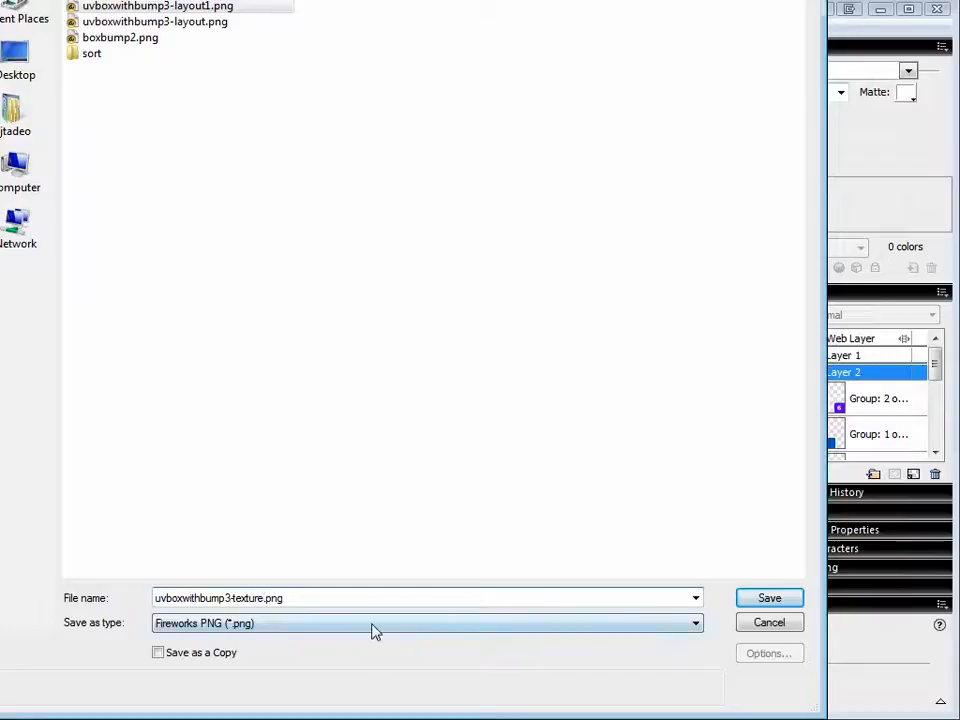
click(356, 631)
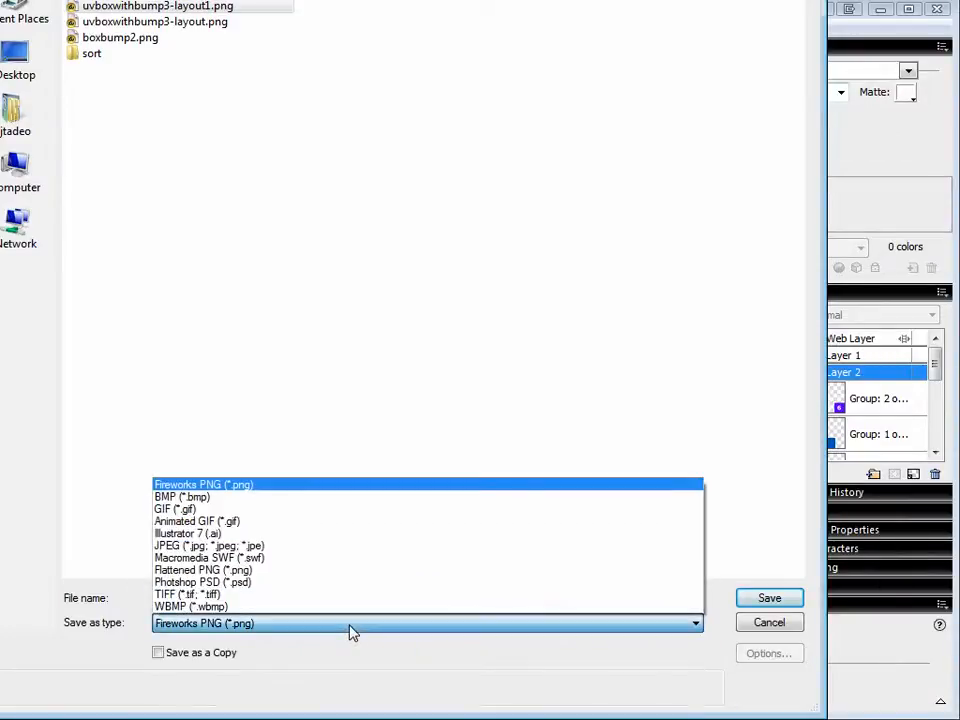
click(352, 631)
click(763, 601)
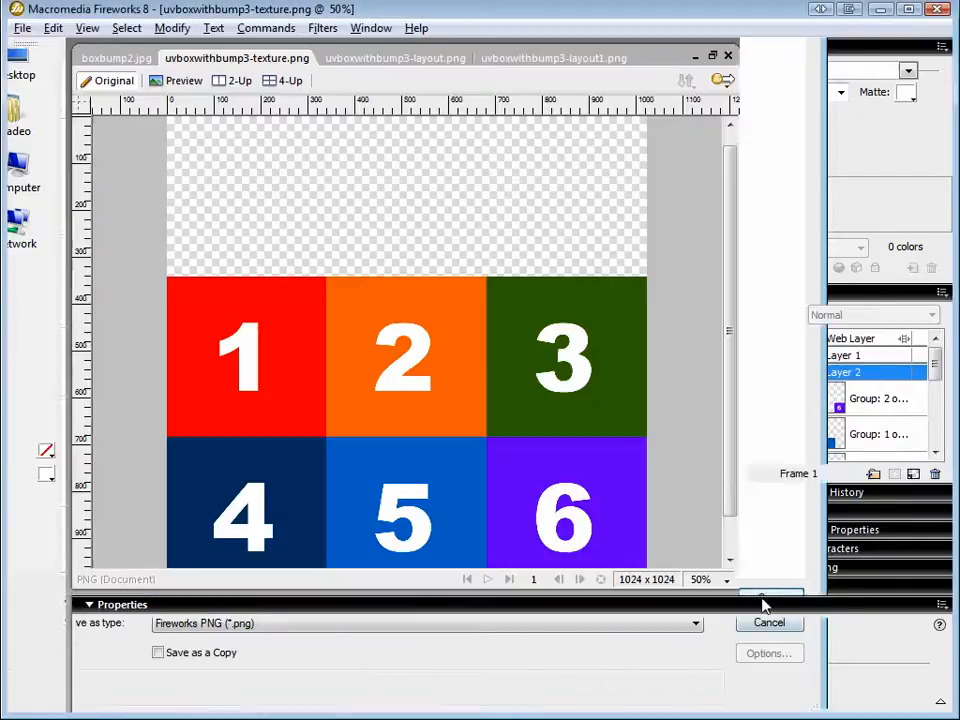
Save a version of the texture in Flattened PNG format as uvboxwithbump3-texture-flt.png.
click(24, 29)
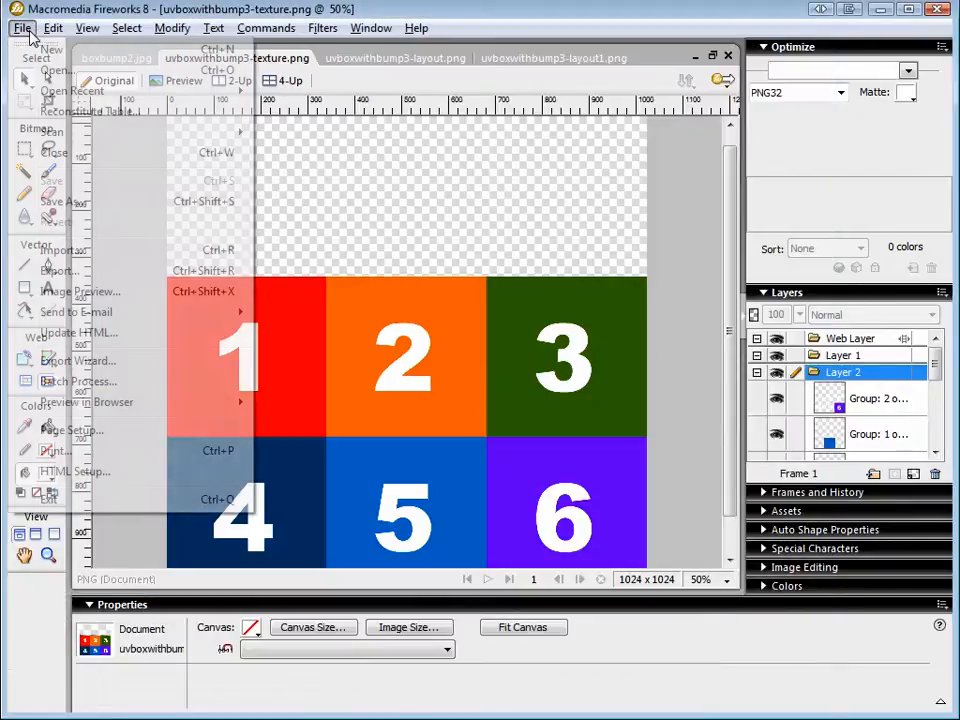
click(88, 201)
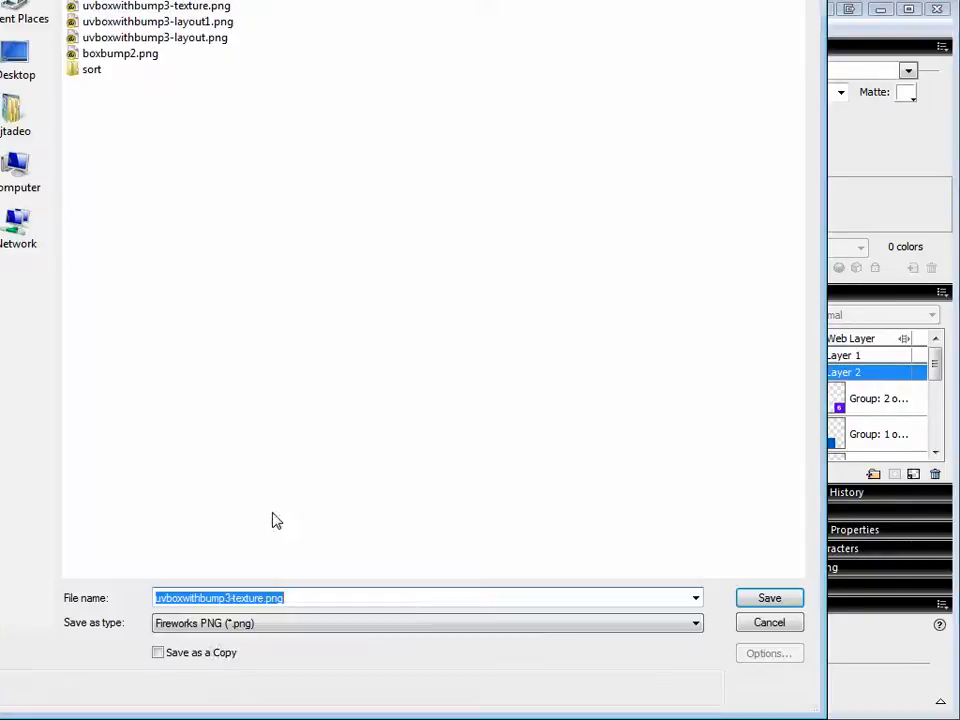
click(214, 624)
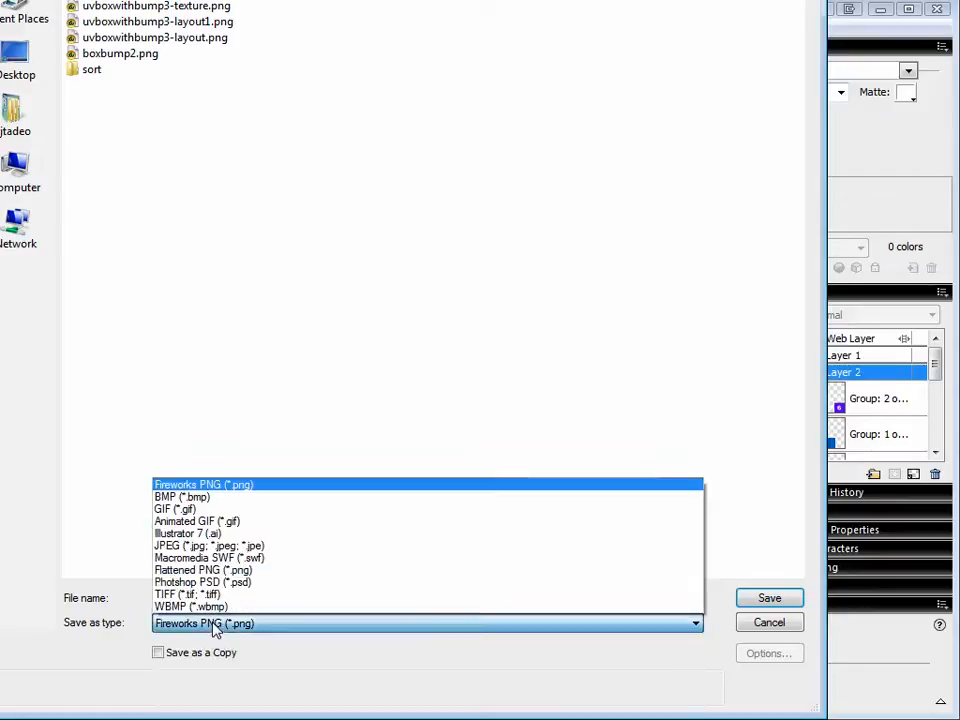
click(253, 570)
click(265, 598)
click(263, 598)
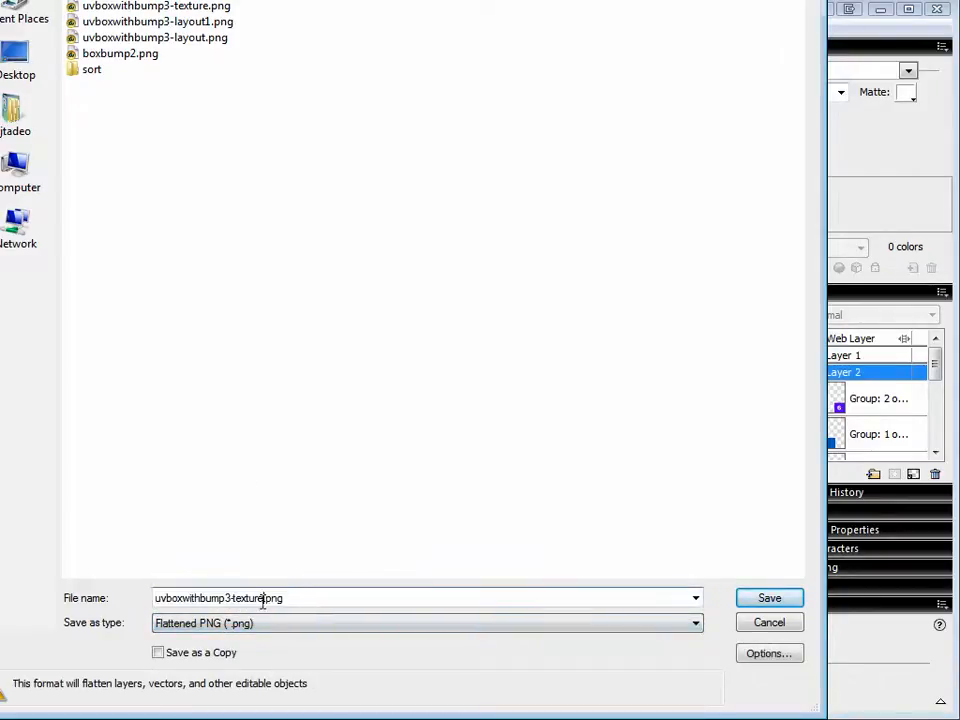
text(-)
click(765, 598)
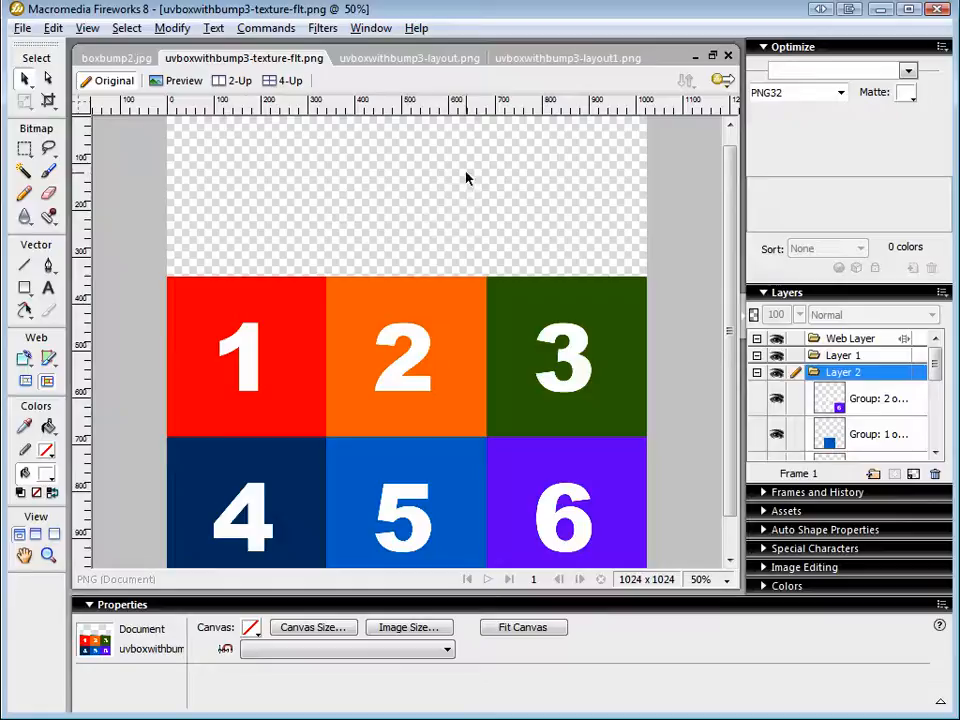
Switch to Blender and open uvboxwithbump3-texture-flt.png as the image behind the cube's UV layout.
key(alt+Tab)
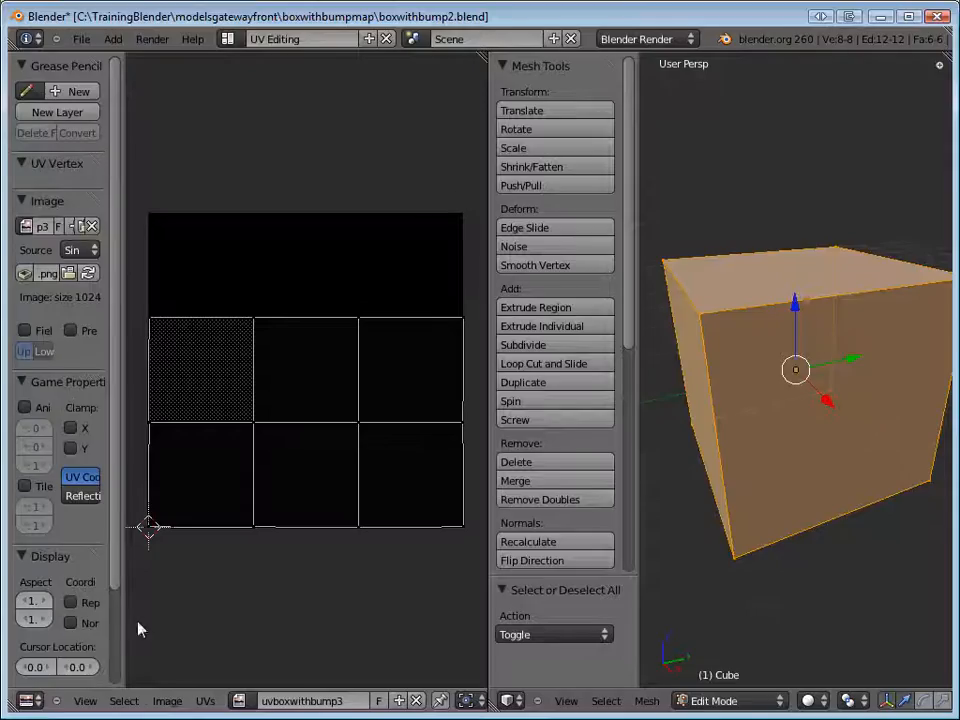
click(167, 701)
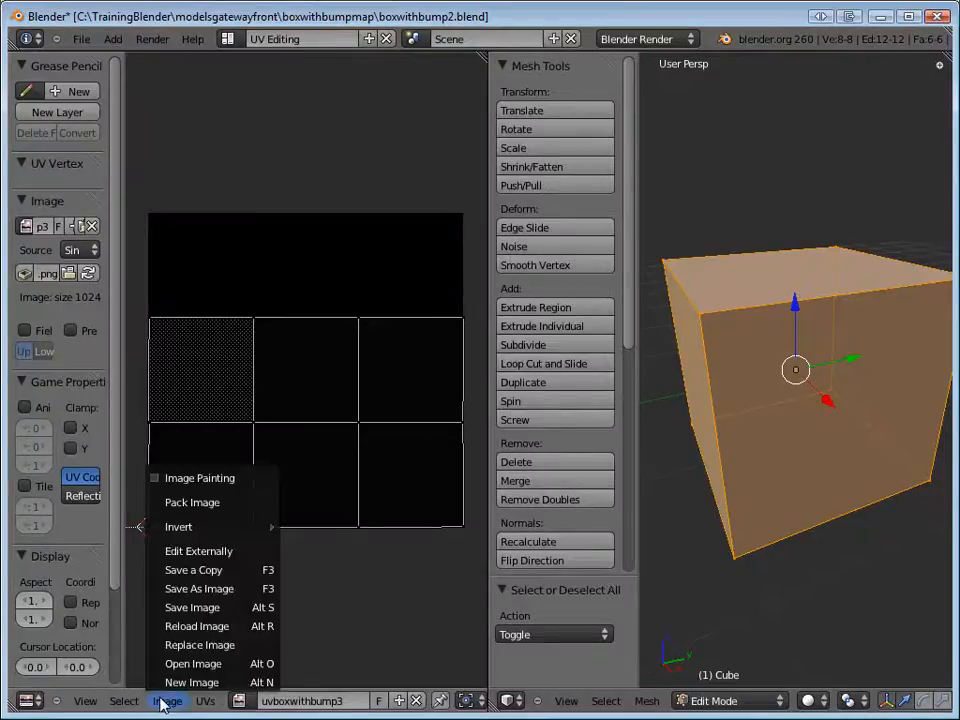
click(216, 670)
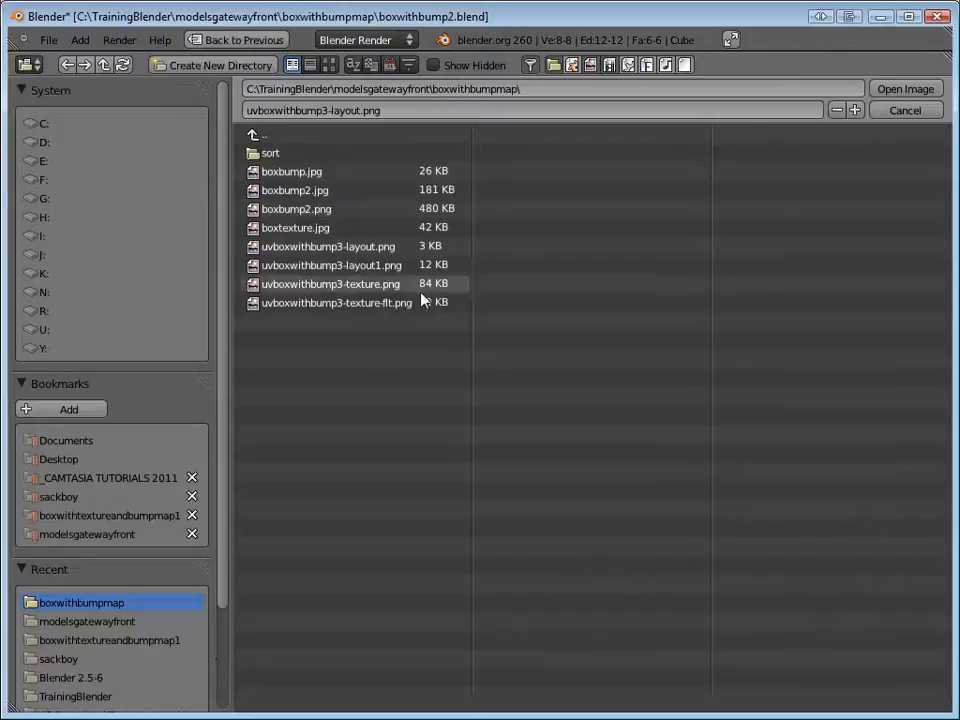
click(391, 309)
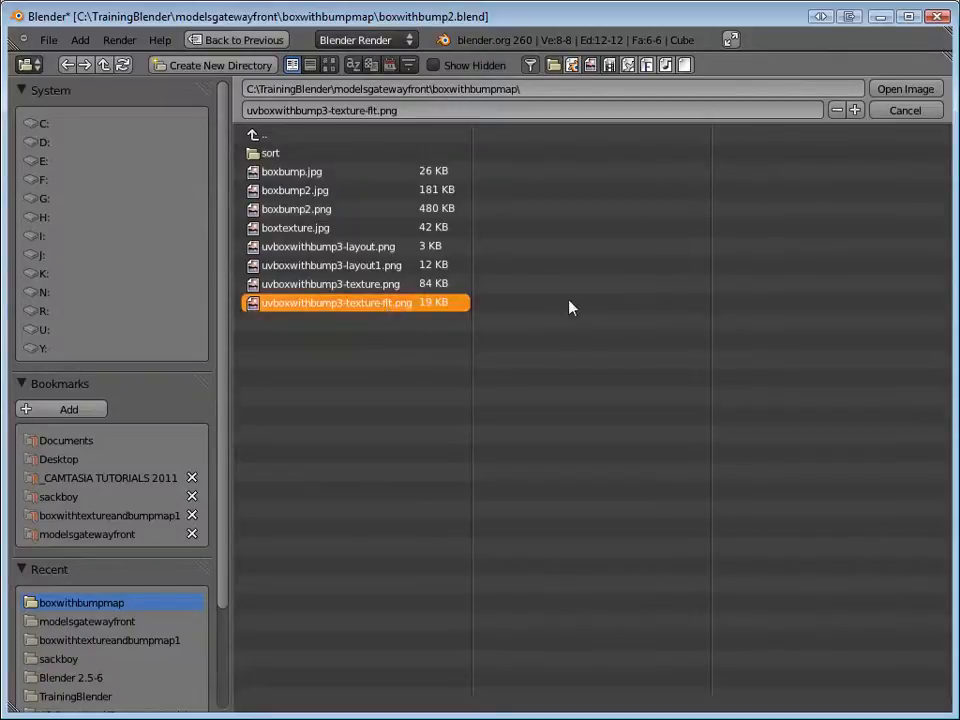
click(889, 90)
Put the cube in Texture Paint mode and inspect how the numbered texture sits on its faces.
middle_drag(759, 441, 700, 470)
click(714, 701)
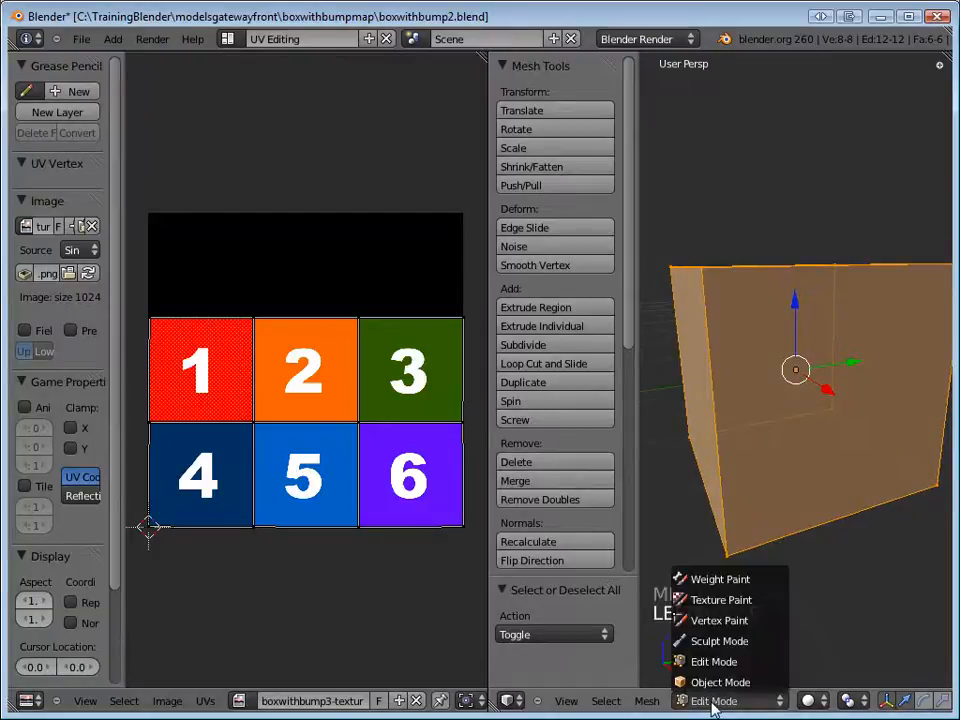
click(735, 605)
mouse_move(816, 439)
middle_down()
mouse_move(753, 487)
mouse_move(686, 399)
mouse_move(707, 317)
mouse_move(793, 251)
mouse_move(873, 266)
mouse_move(896, 489)
mouse_move(858, 438)
middle_up()
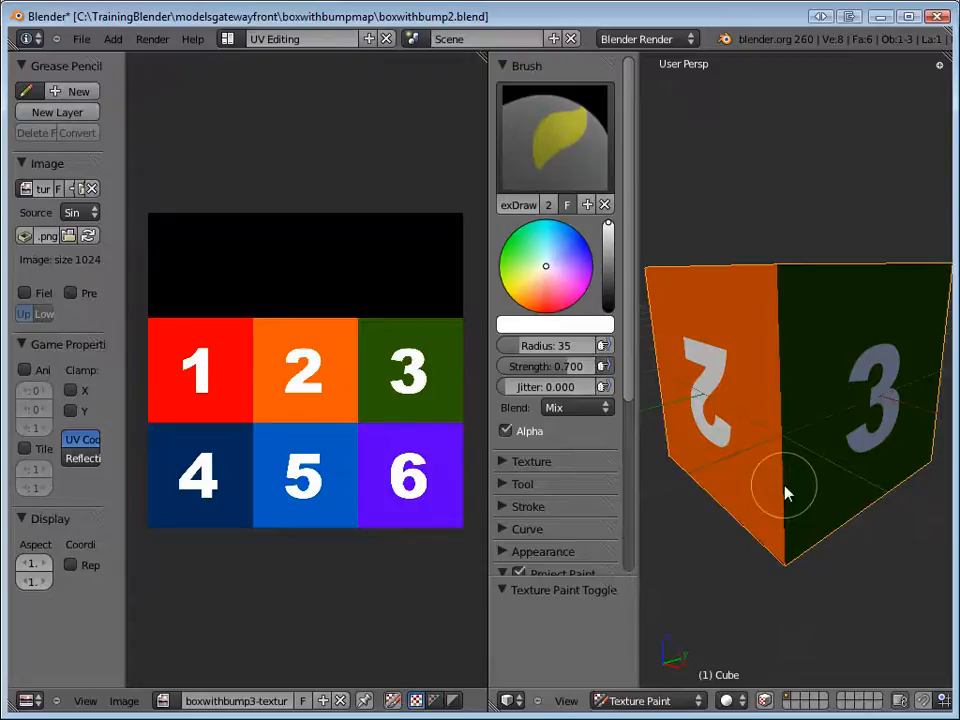
key(s)
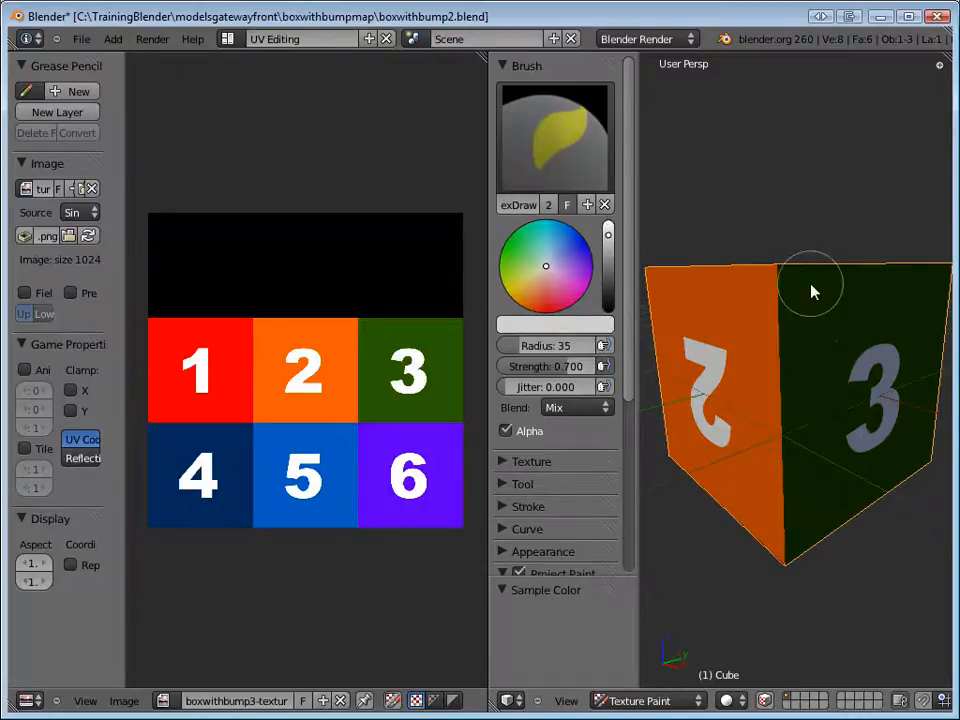
middle_drag(814, 298, 790, 339)
Render the scene to check the cube's texture, close the render and view the cube's top face.
key(F12)
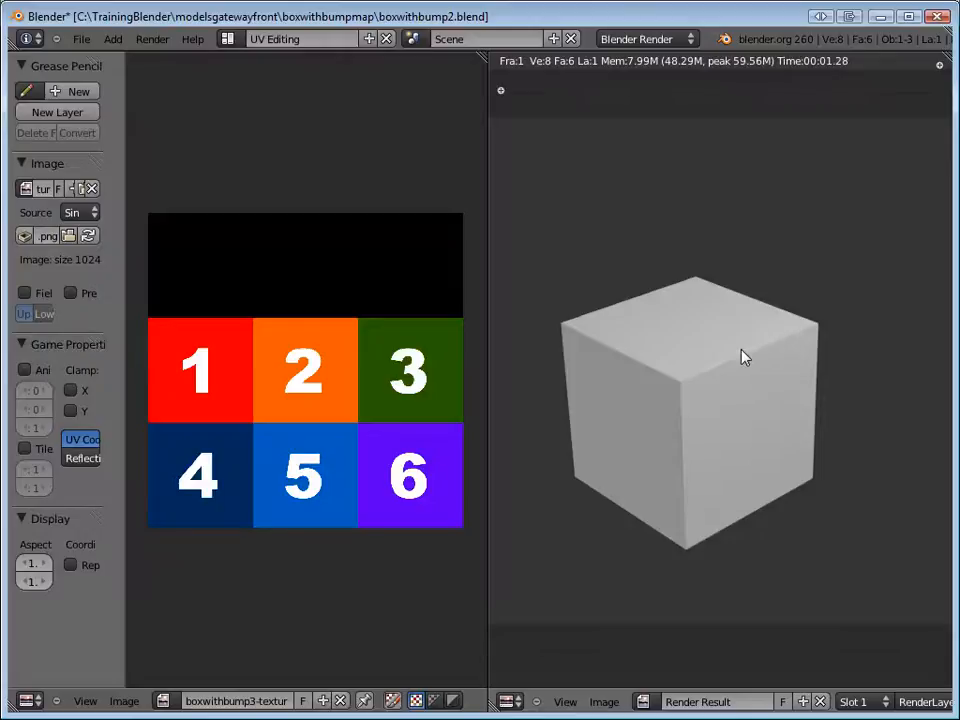
key(F11)
mouse_move(729, 343)
middle_down()
mouse_move(733, 393)
mouse_move(825, 257)
mouse_move(789, 392)
middle_up()
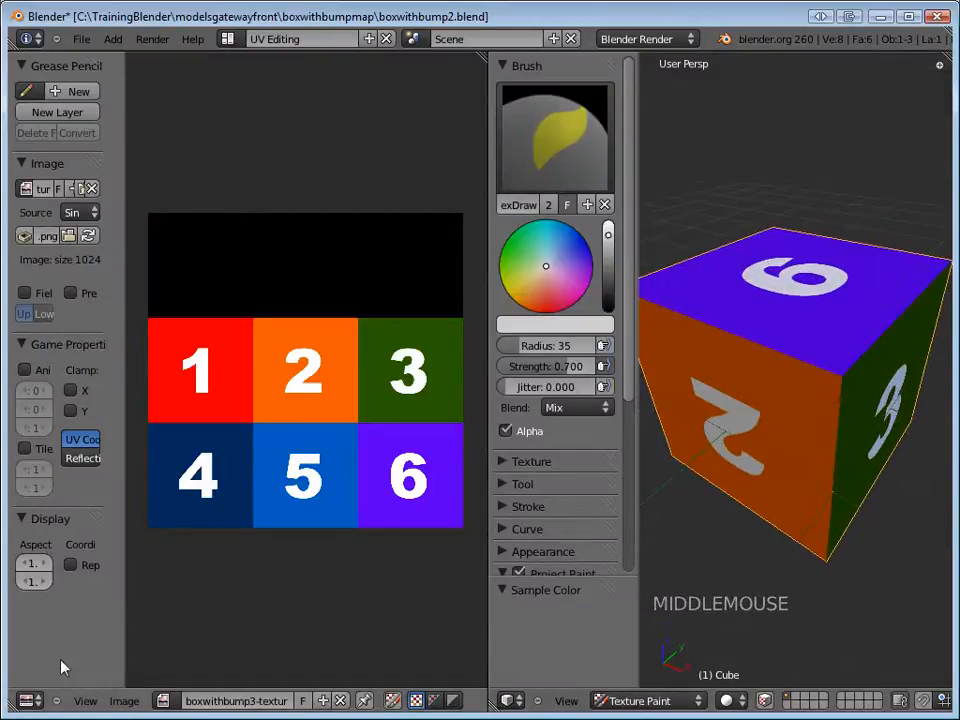
Save the texture image and switch to the Default screen layout.
click(124, 700)
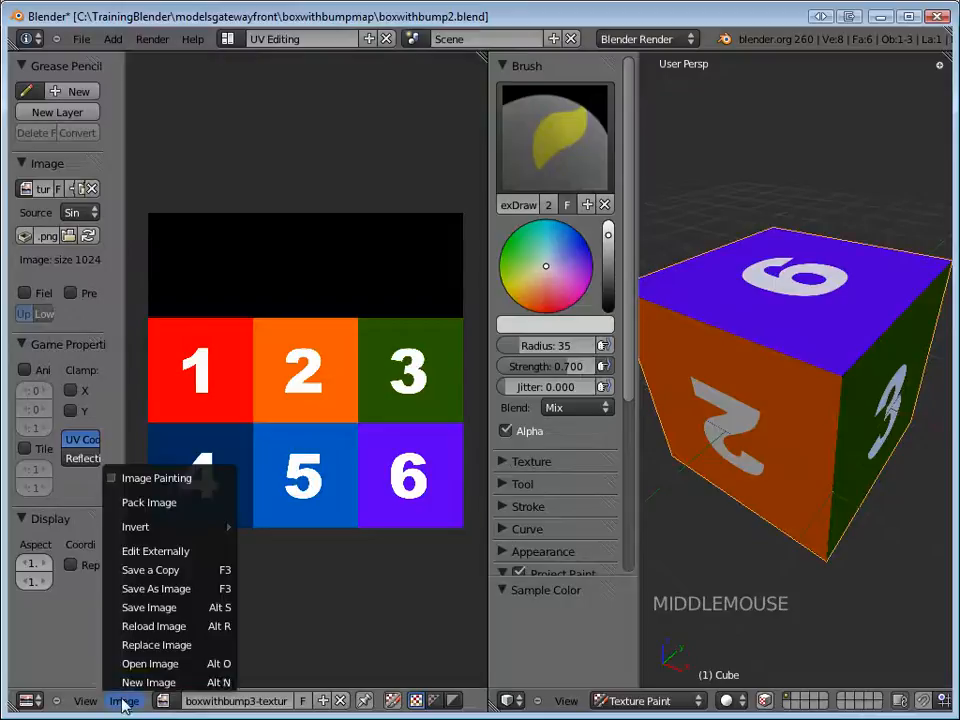
click(150, 607)
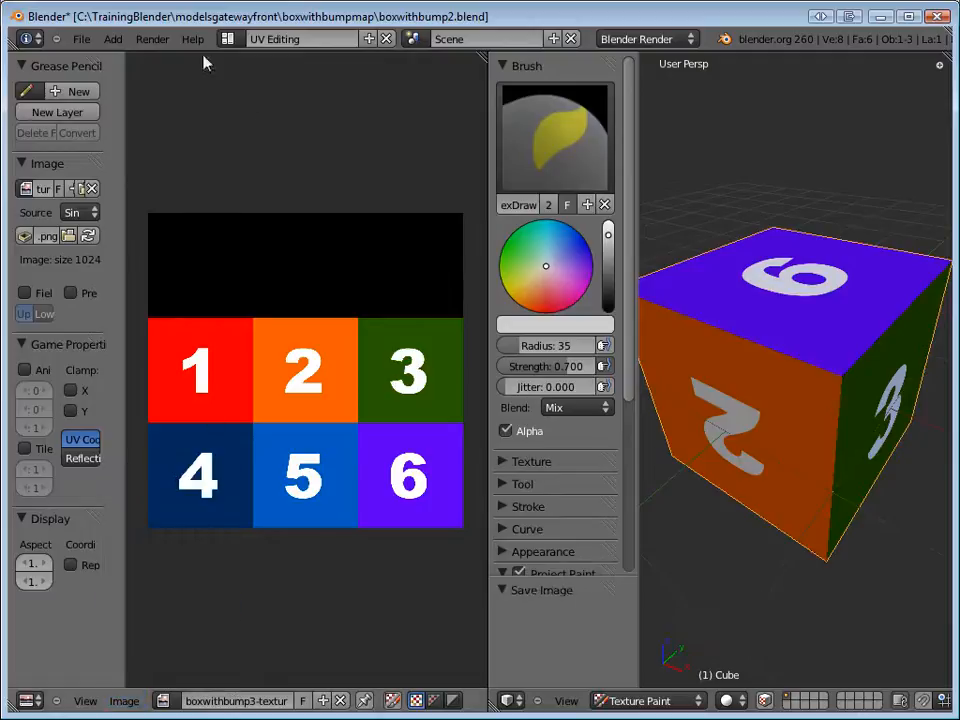
click(228, 38)
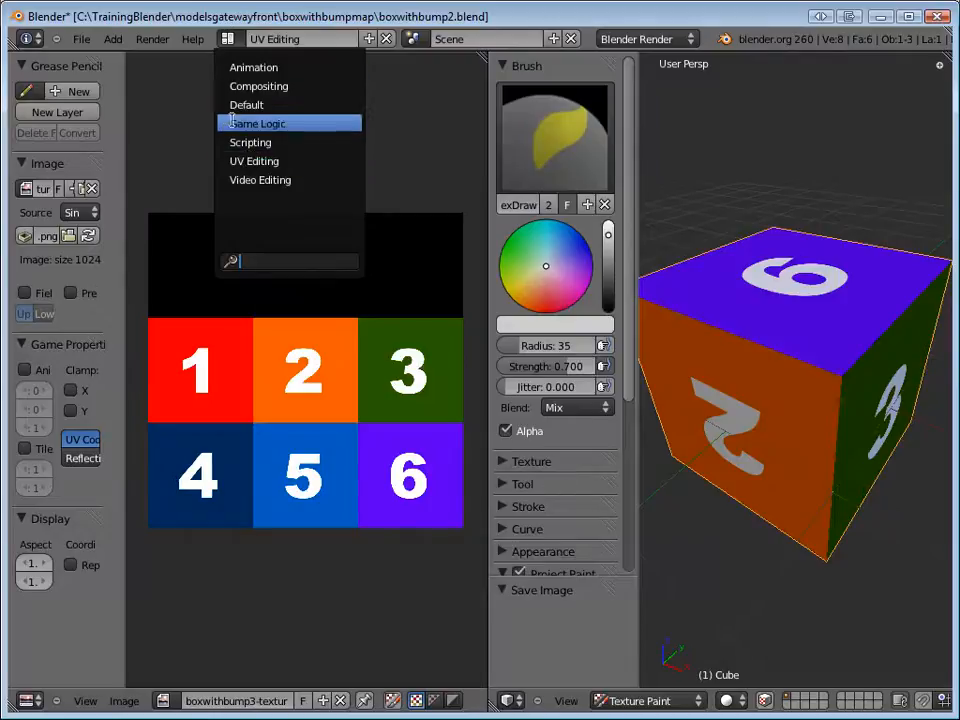
click(262, 105)
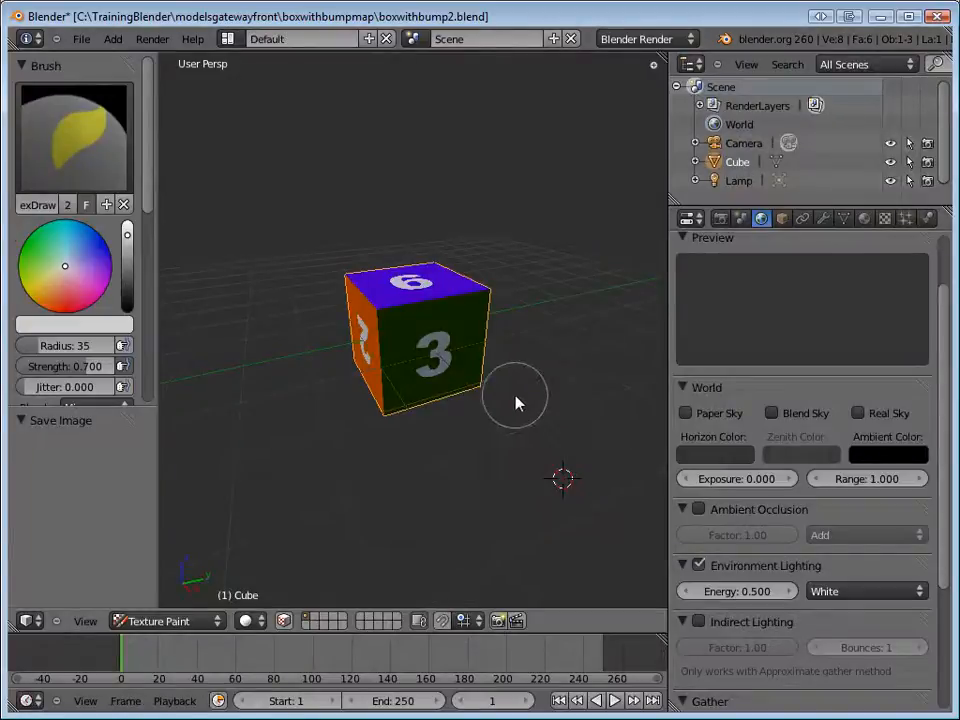
Render the cube again from the Default layout and return to the 3D view.
middle_drag(540, 382, 596, 369)
key(F12)
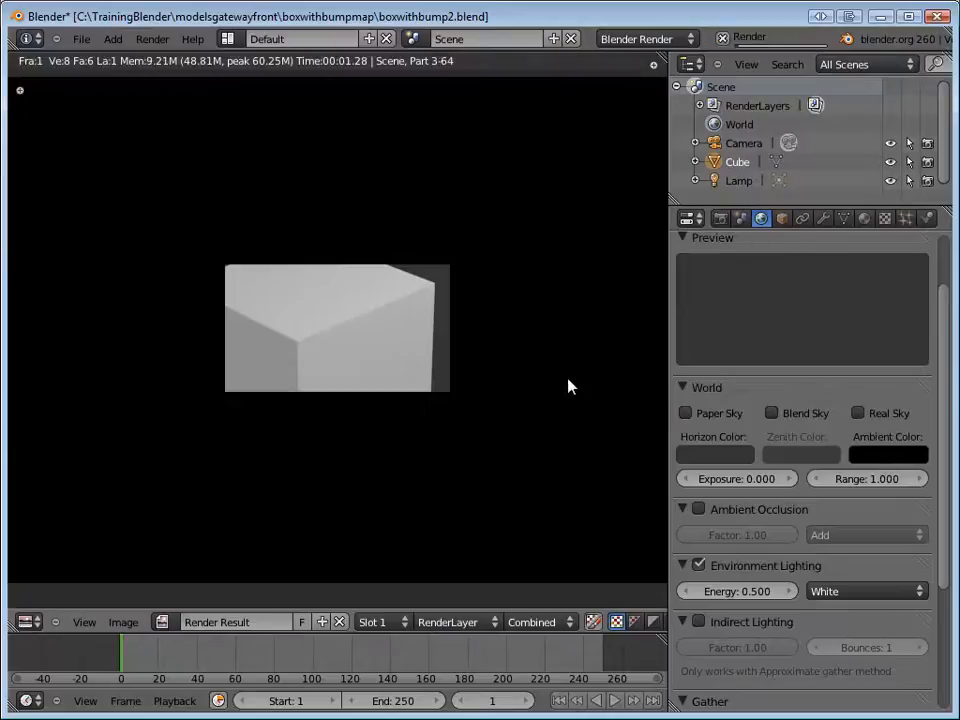
key(F11)
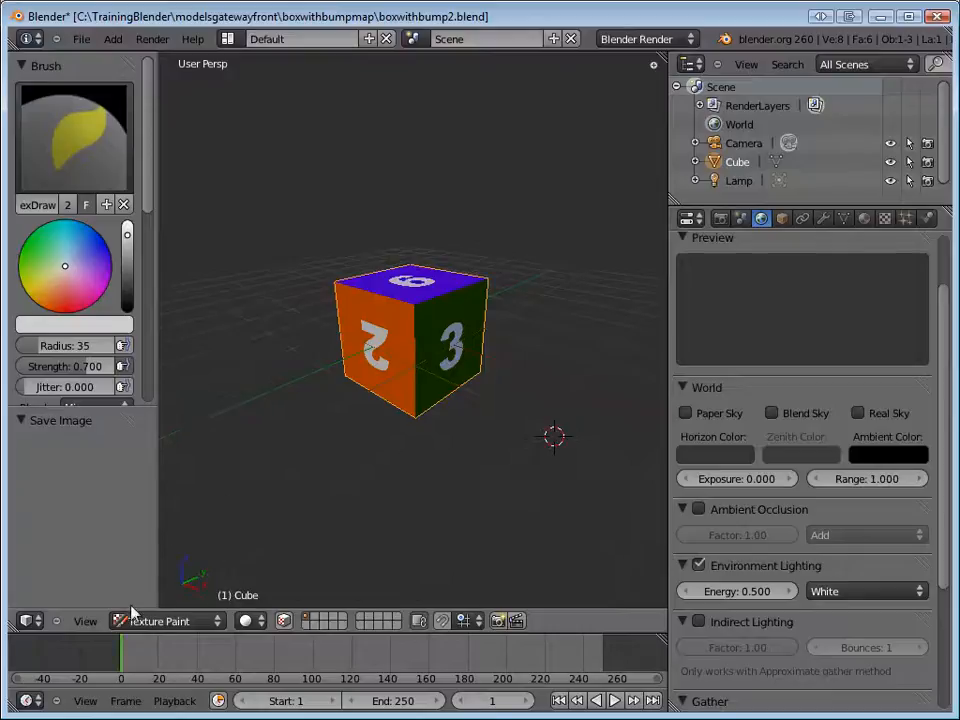
Return the cube to Object Mode and rename its material's first texture to "texture".
click(160, 621)
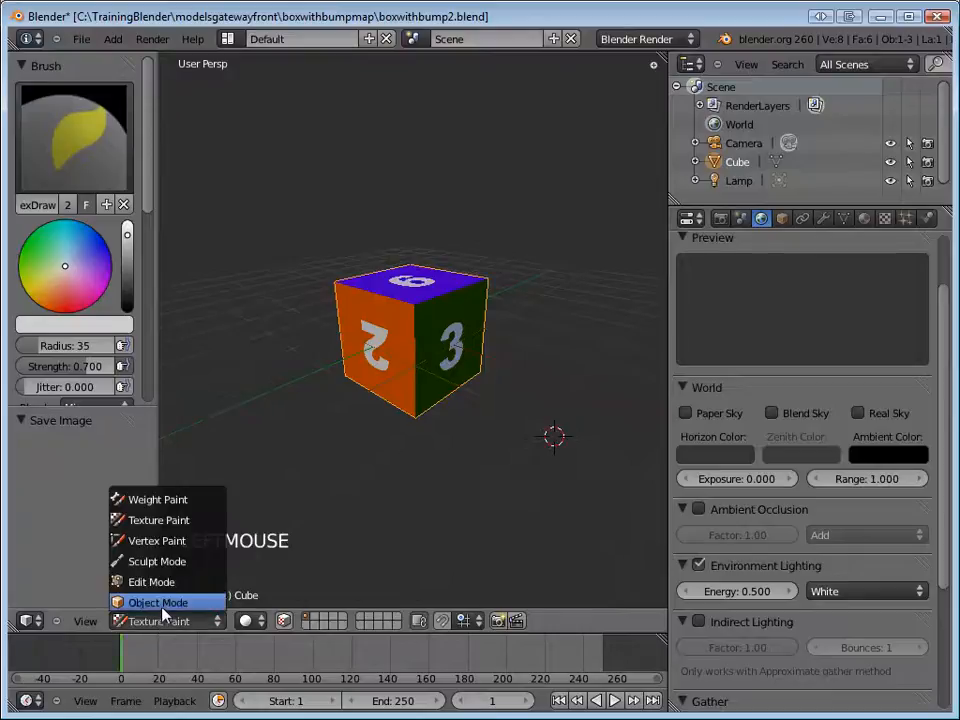
click(158, 602)
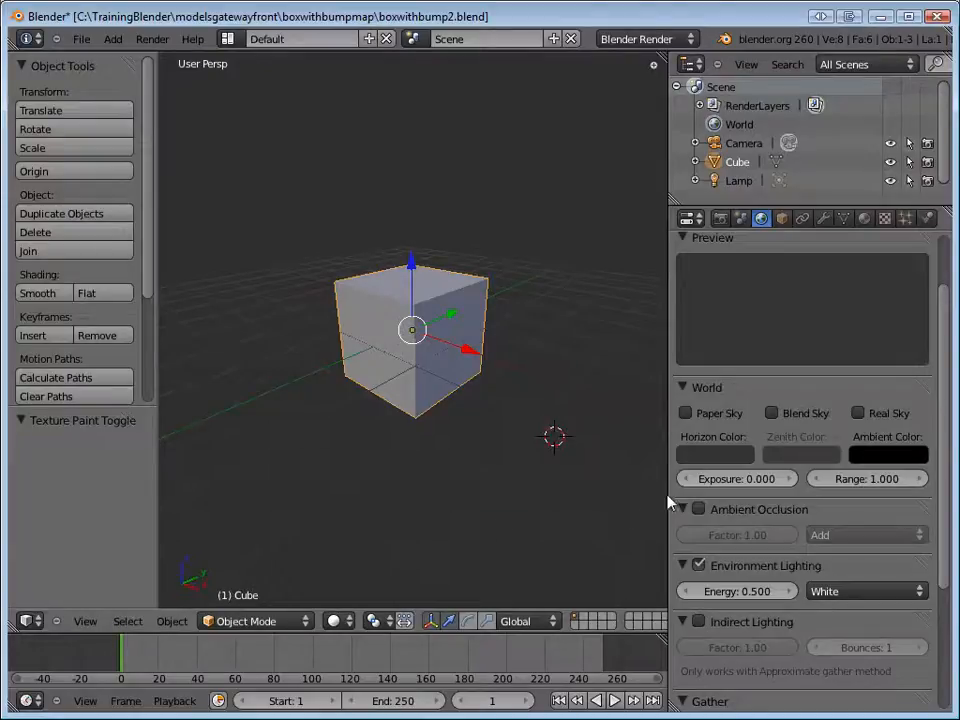
double_click(865, 220)
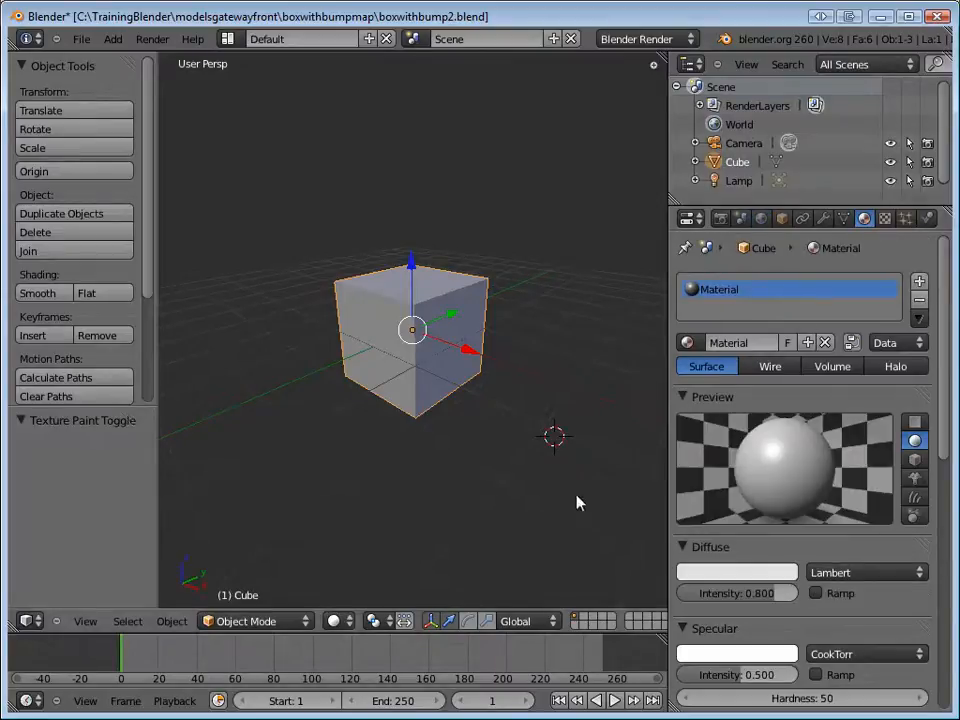
click(886, 219)
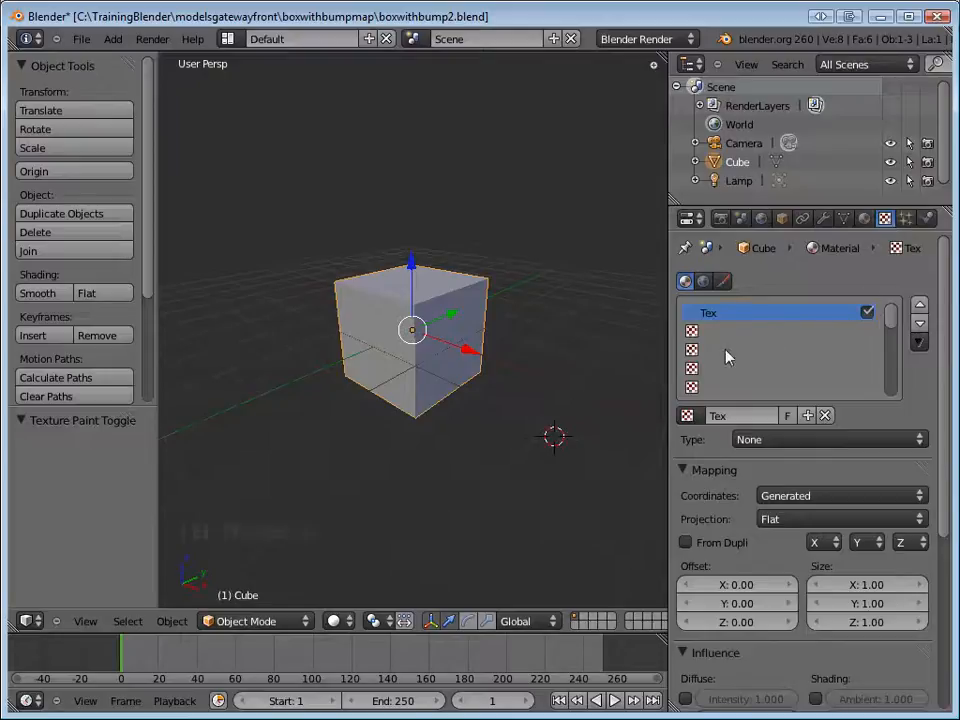
click(730, 416)
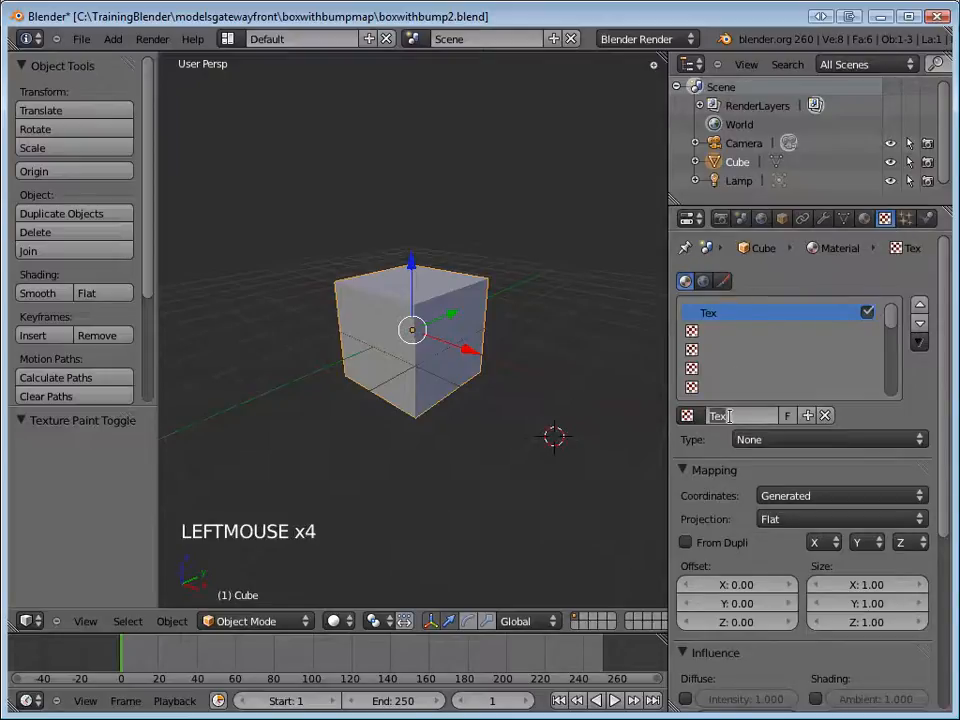
text(text)
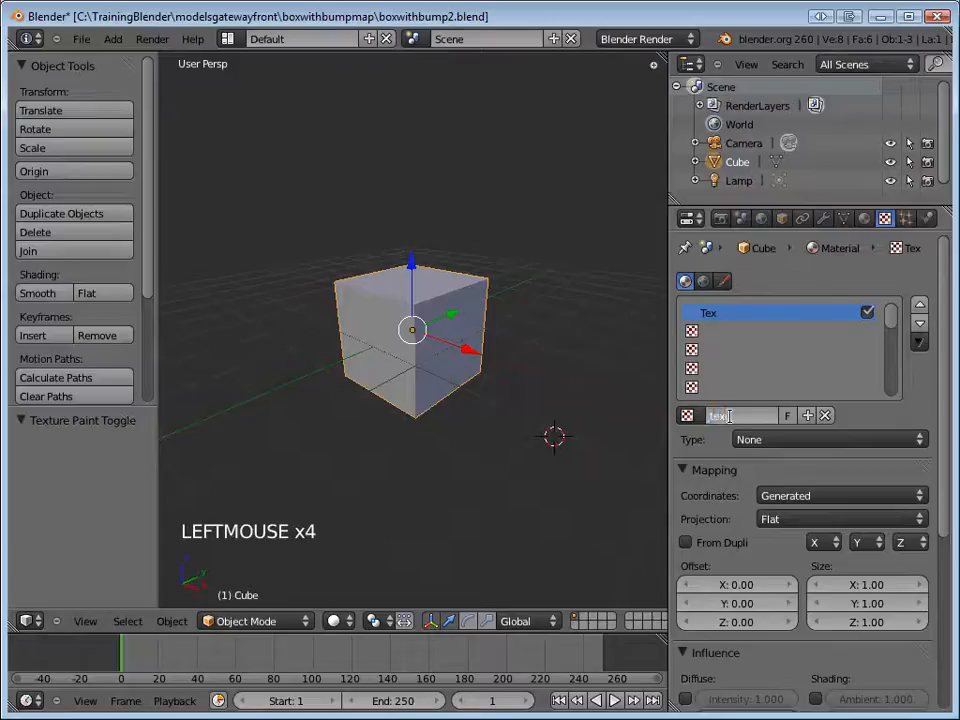
text(ur)
text(e)
key(Return)
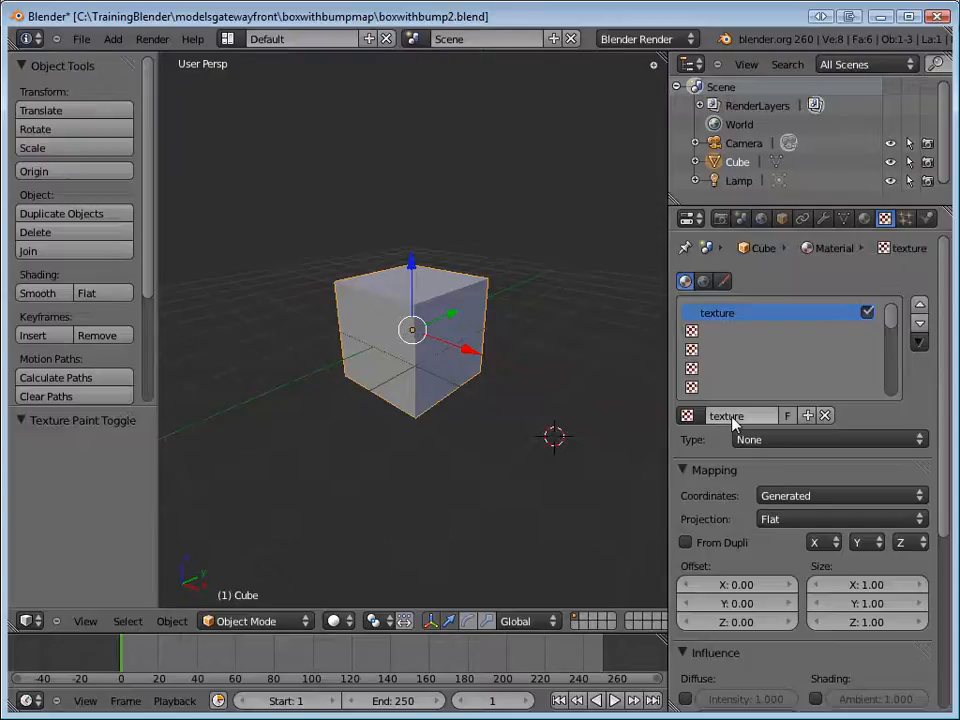
Set the texture type to Image or Movie and load uvboxwithbump3-texture-flt.png as its image.
click(910, 441)
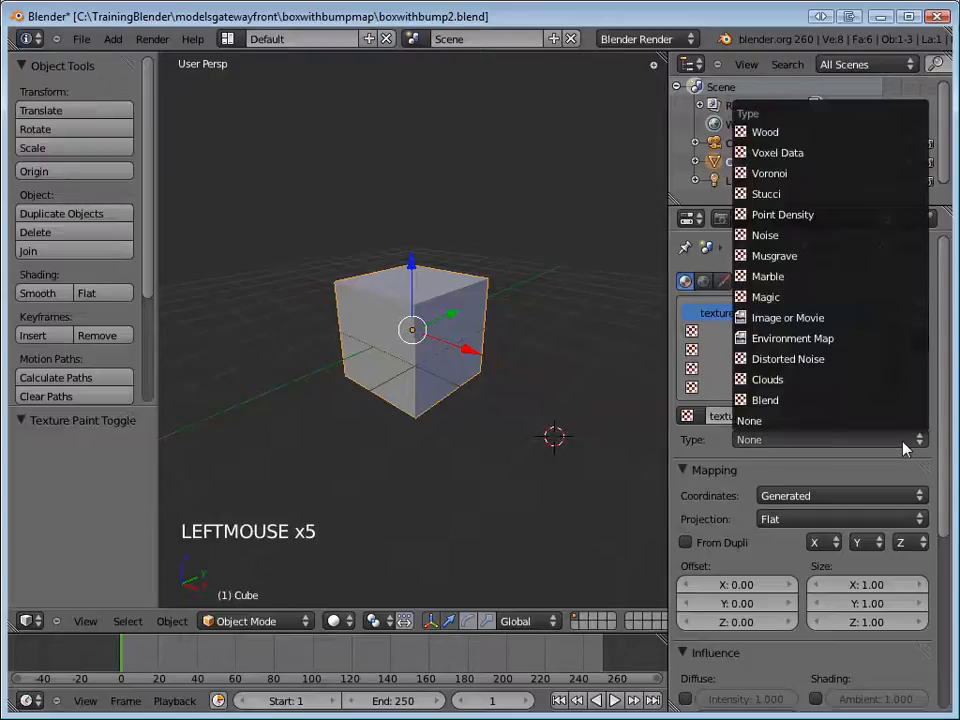
click(871, 324)
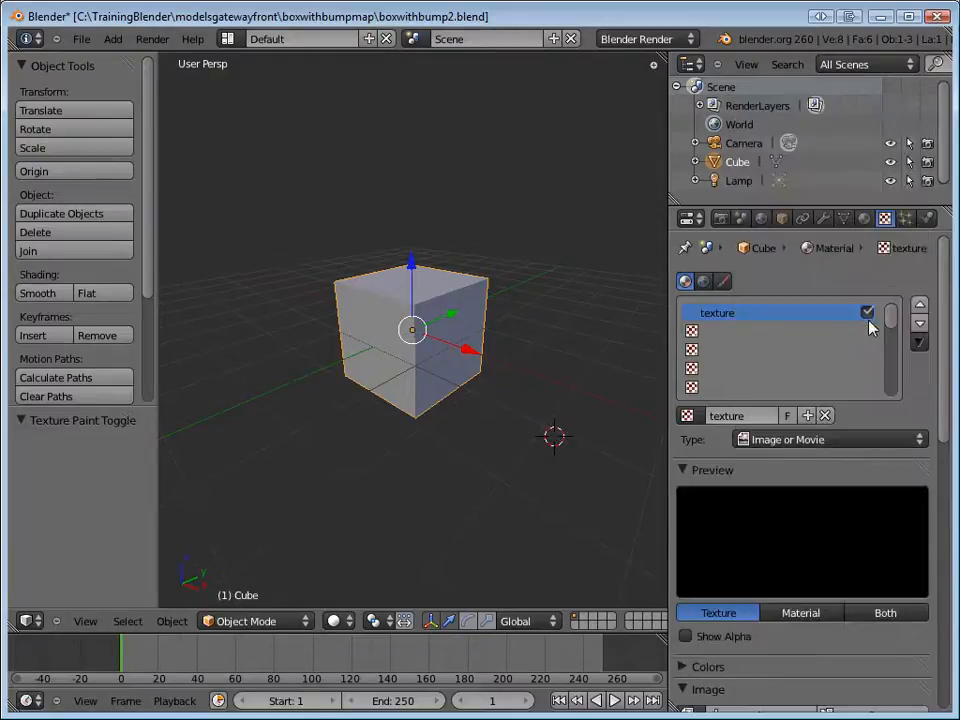
drag(940, 343, 920, 460)
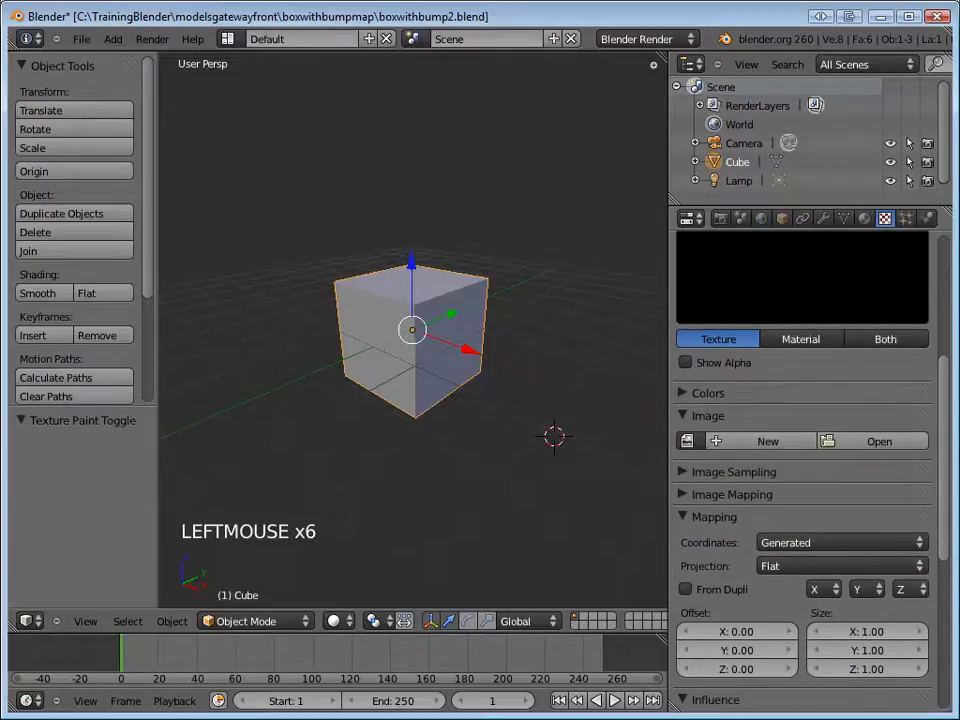
click(902, 446)
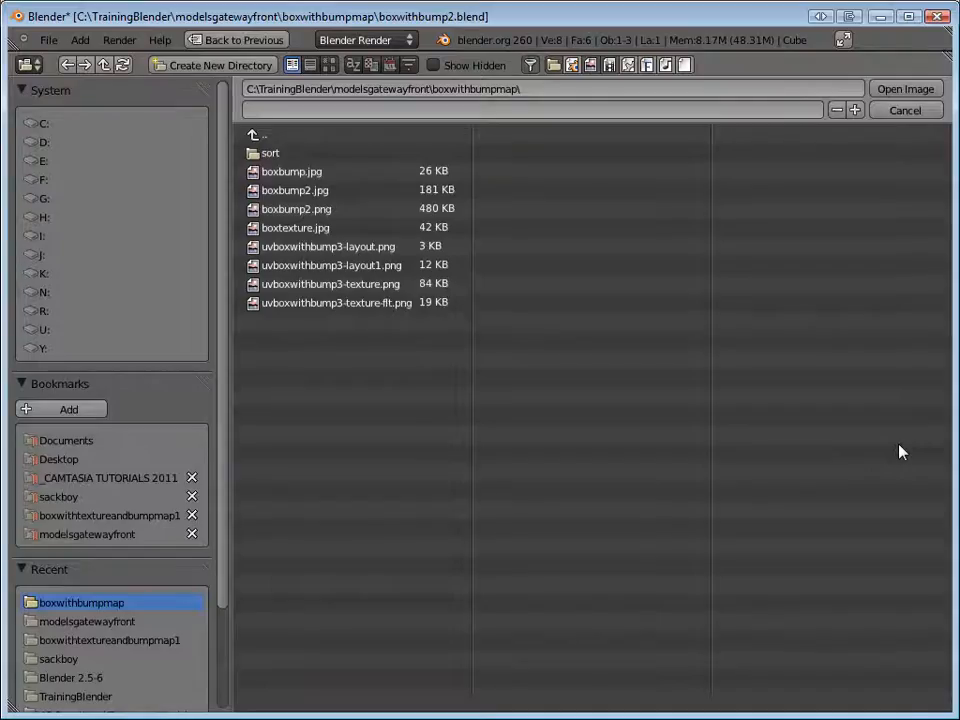
click(377, 304)
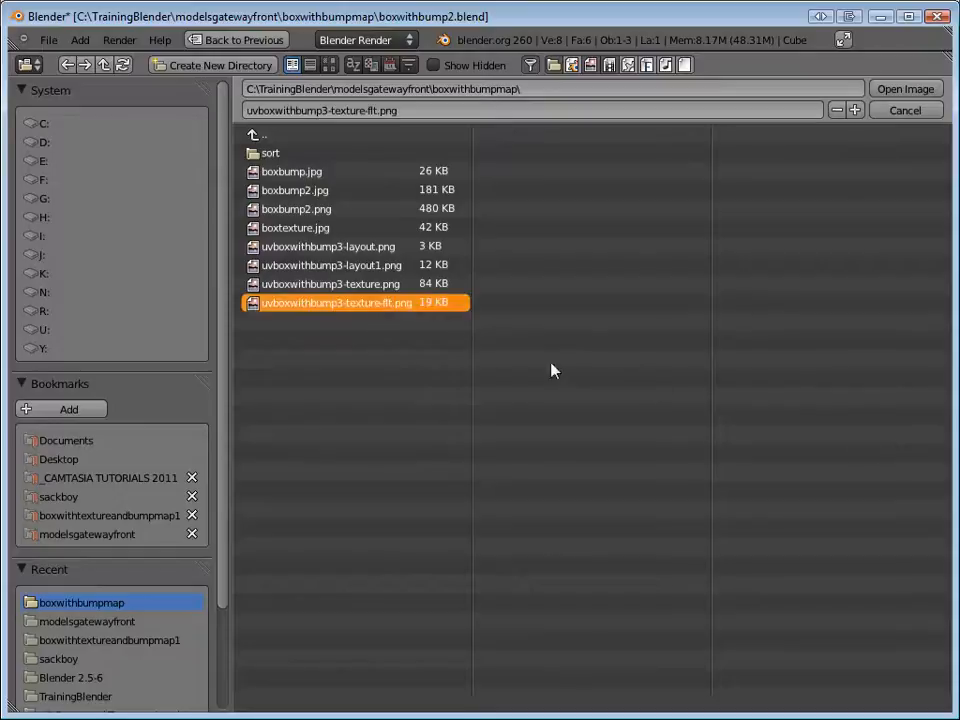
click(905, 89)
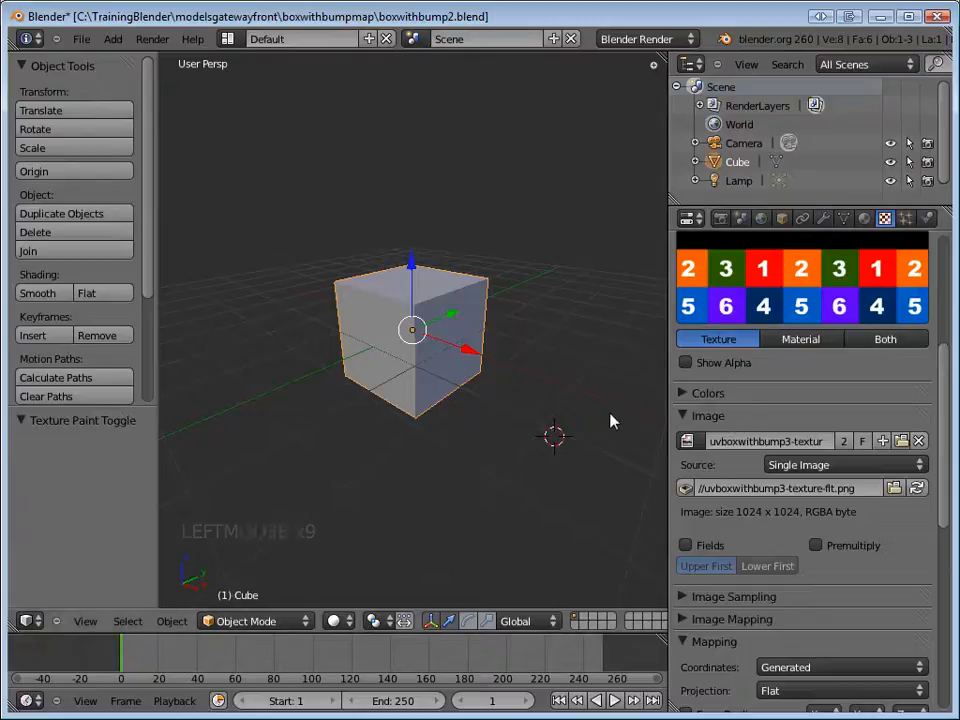
Render the cube to check how the loaded image maps onto it and return to the 3D view.
click(631, 356)
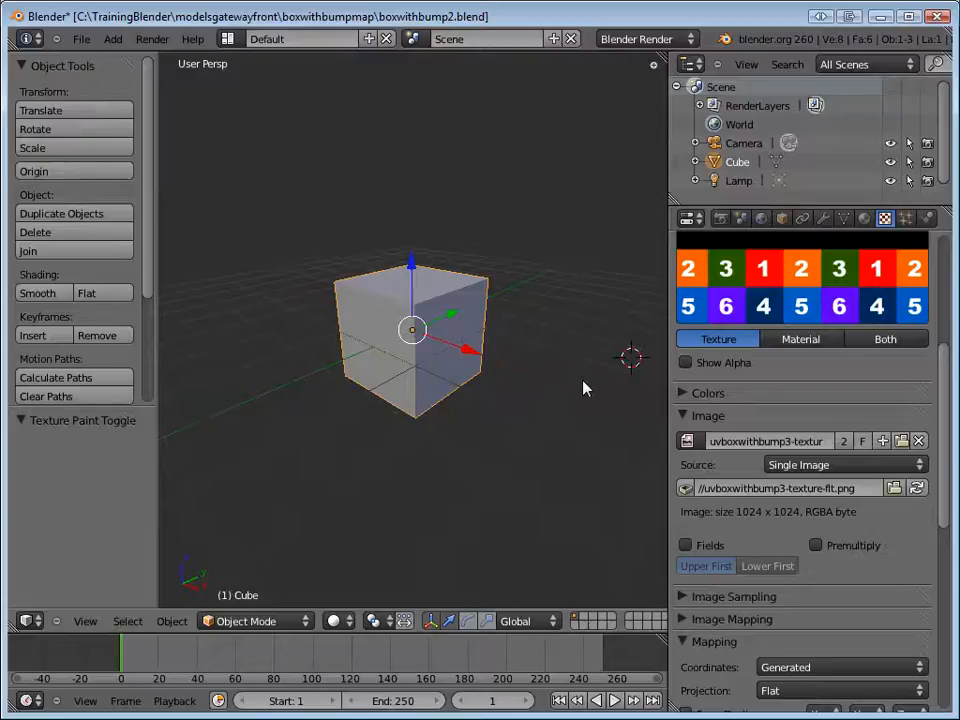
key(F12)
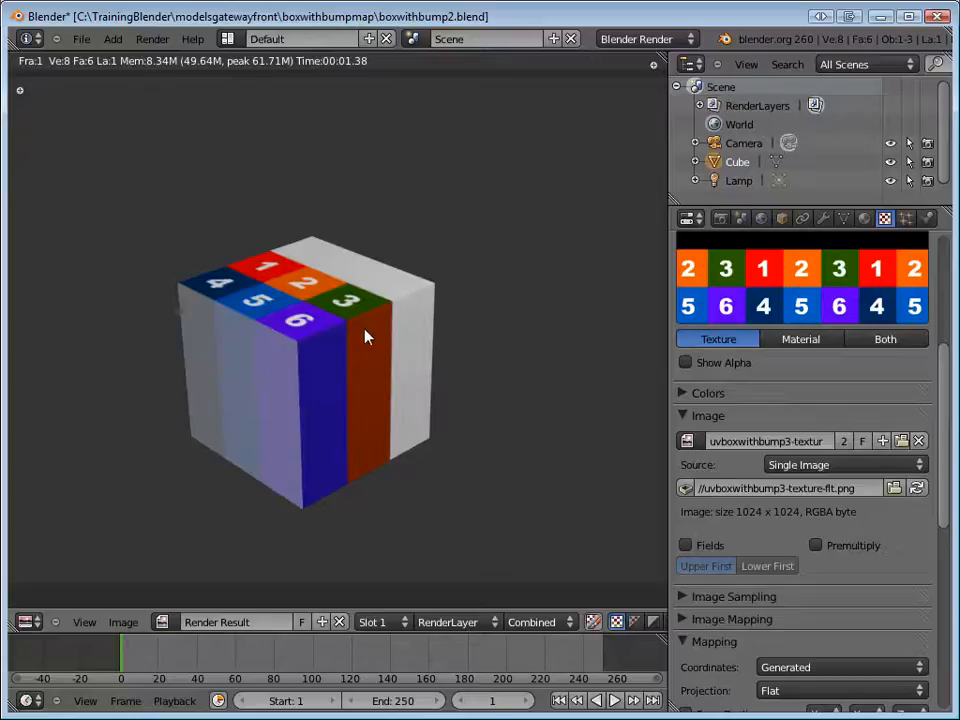
key(F11)
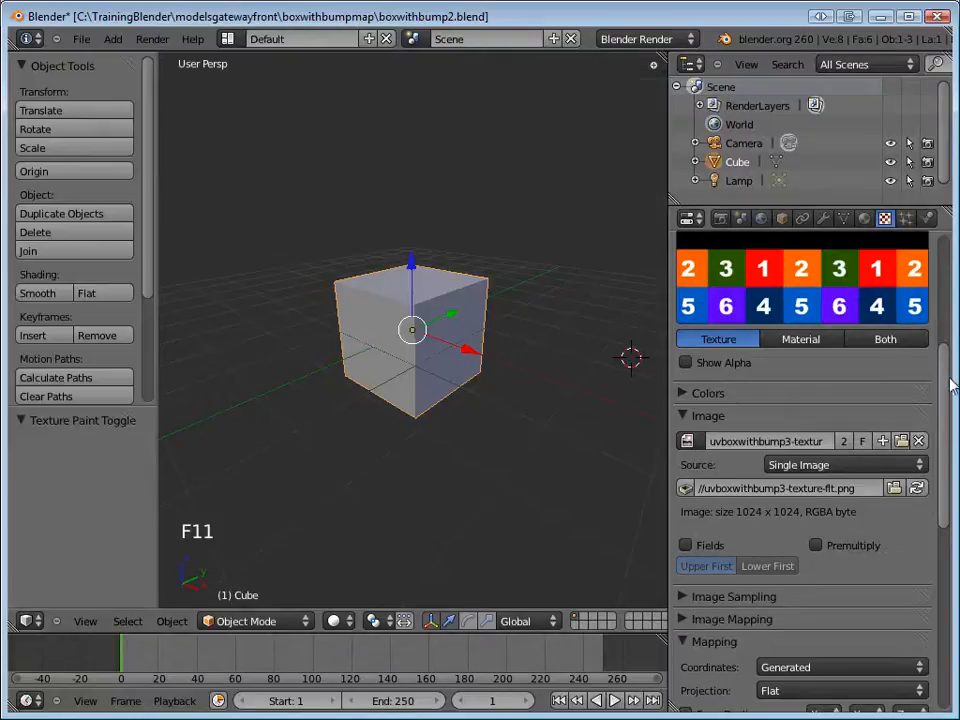
Set the texture's mapping coordinates to UV.
drag(948, 378, 936, 510)
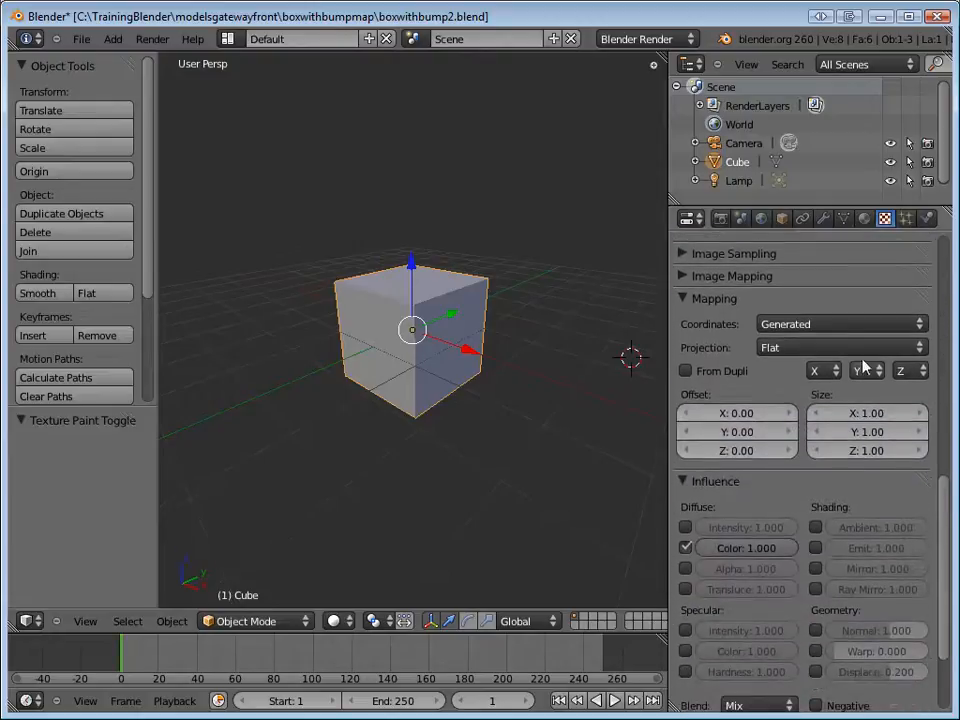
click(826, 325)
click(800, 250)
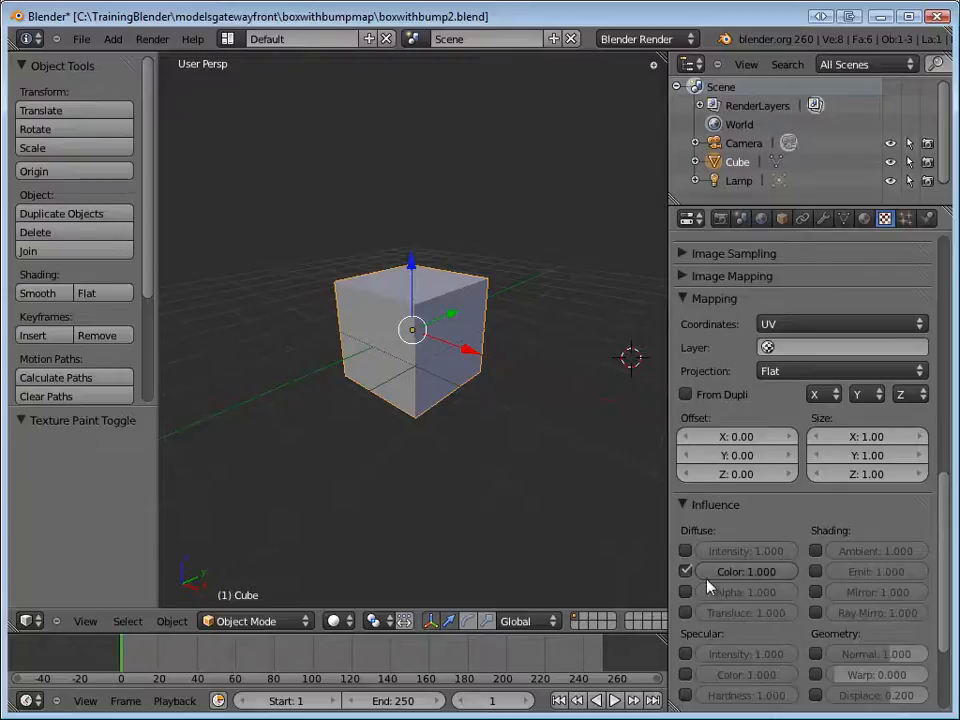
Render the UV-mapped cube to check its faces, close the render and save over boxwithbump2.blend.
key(F12)
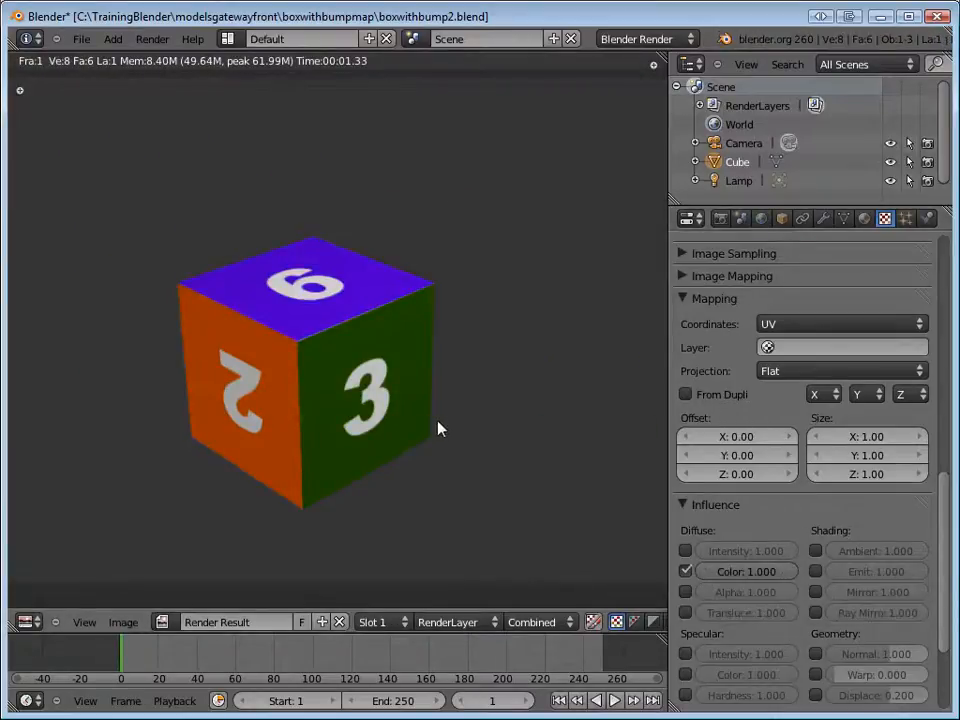
key(F11)
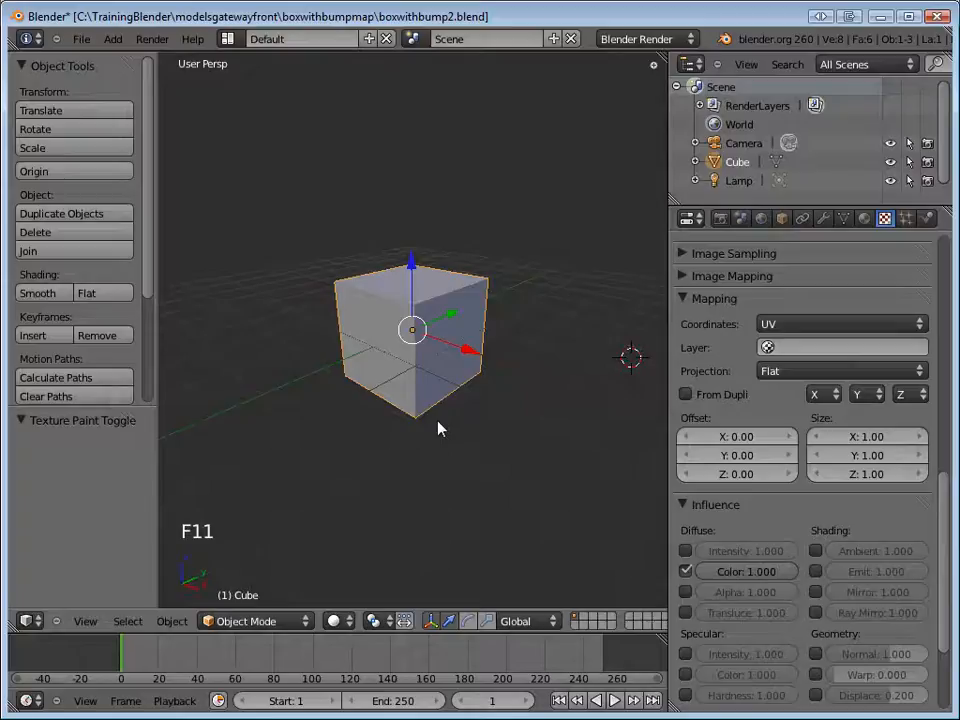
key(F12)
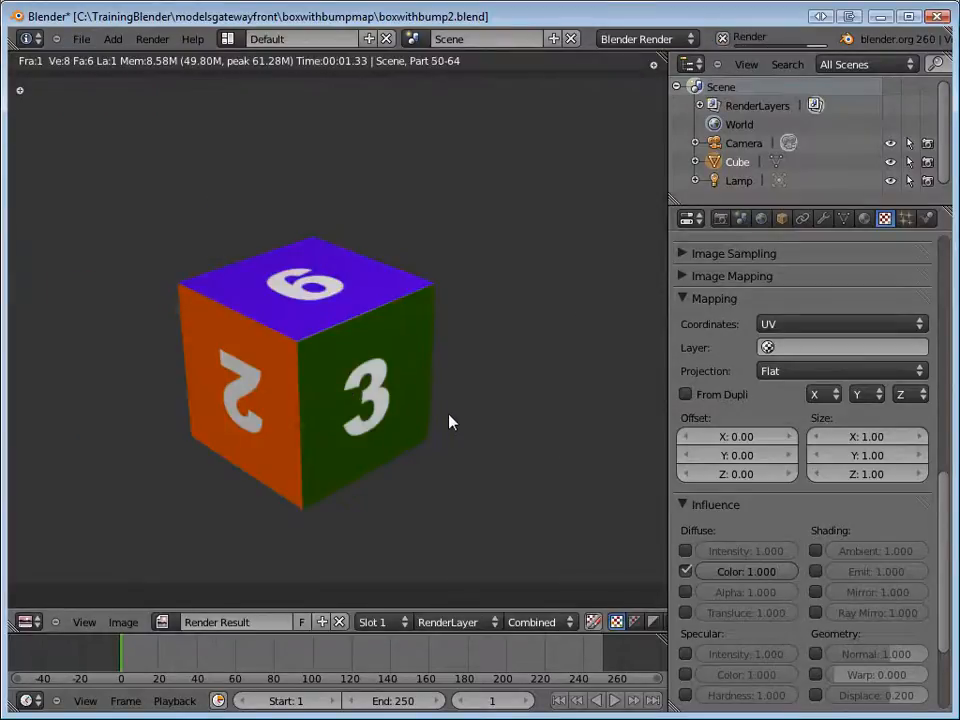
key(F11)
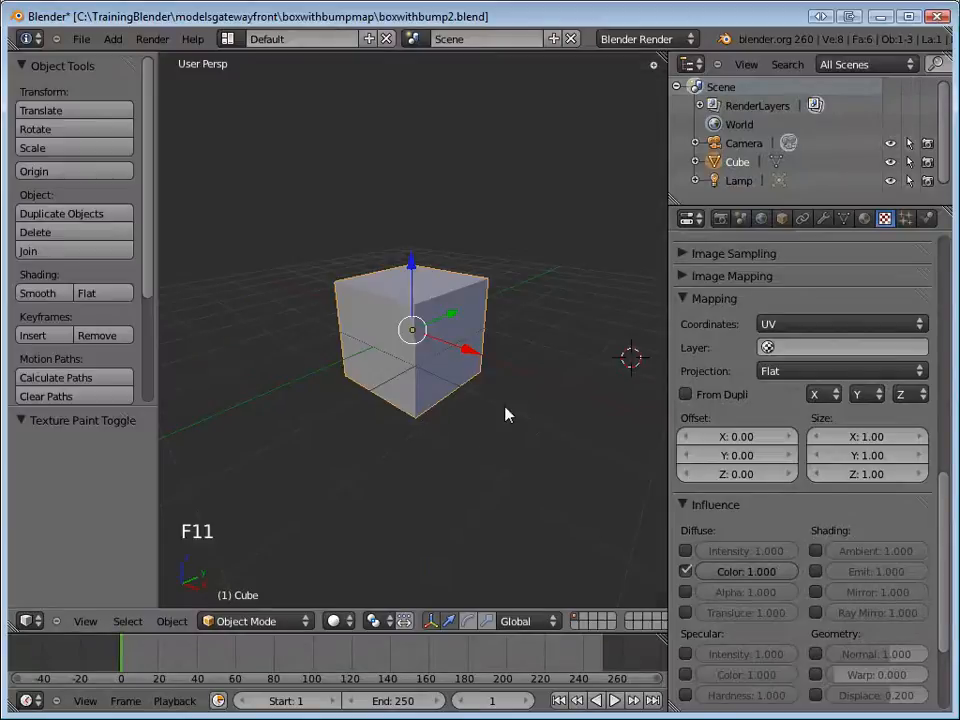
key(ctrl+s)
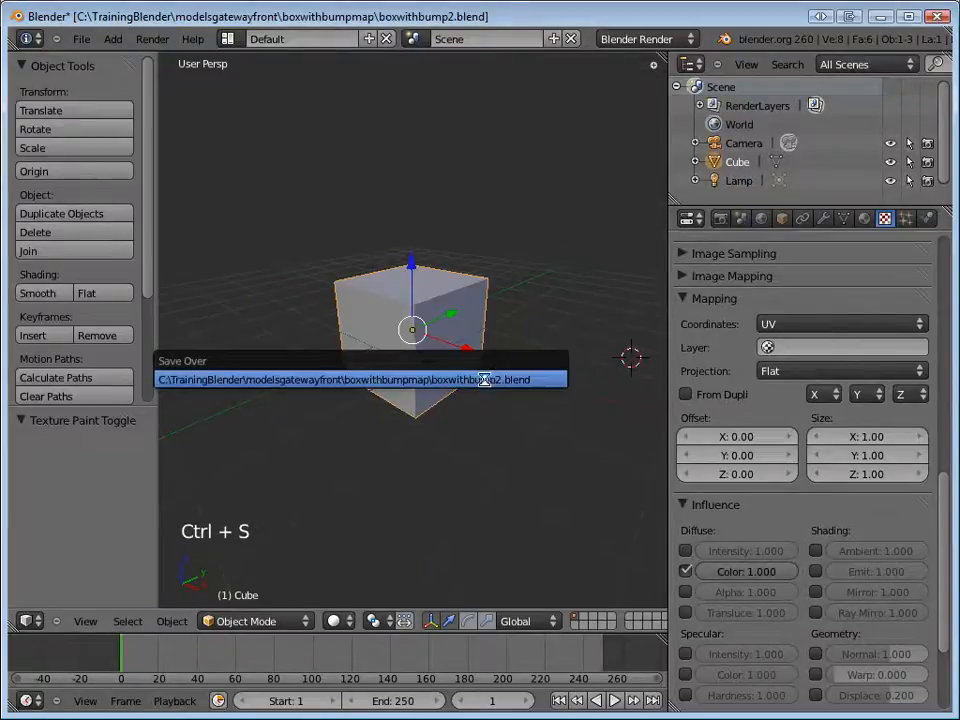
click(485, 387)
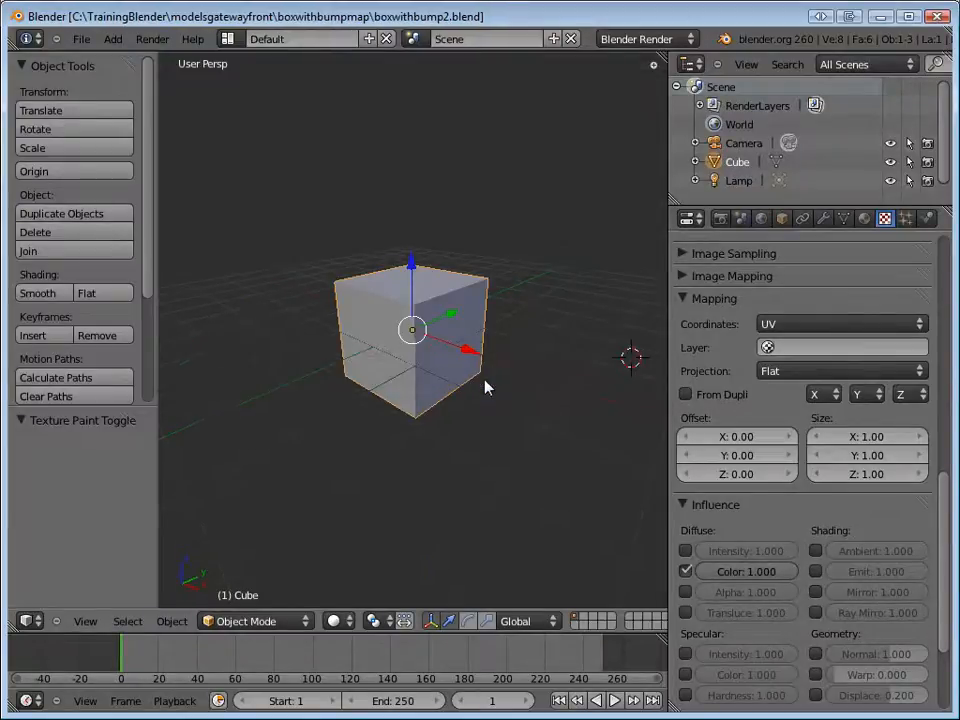
Set the 3D view's display shading to GLSL and enable Textured Solid so the viewport shows the cube's texture.
key(n)
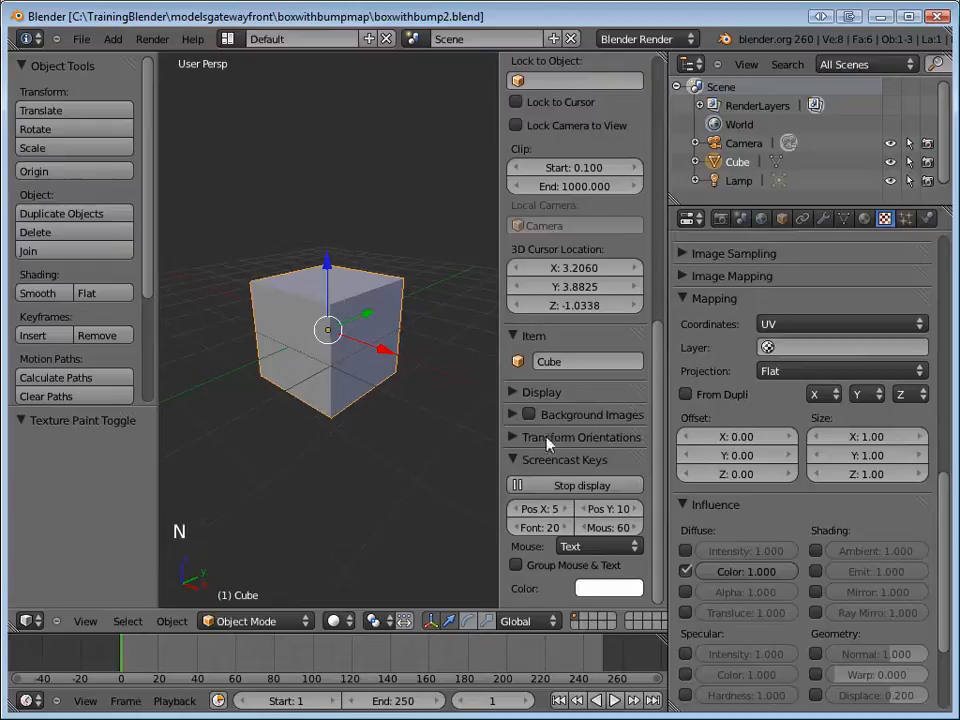
click(513, 394)
scroll(608, 512, down, 3)
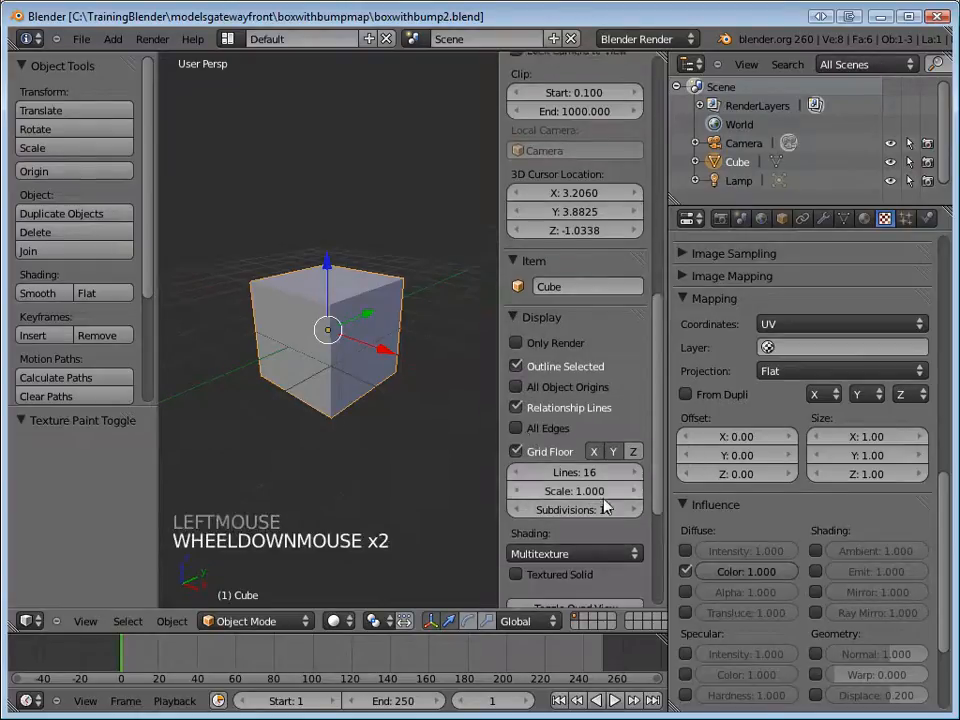
click(565, 517)
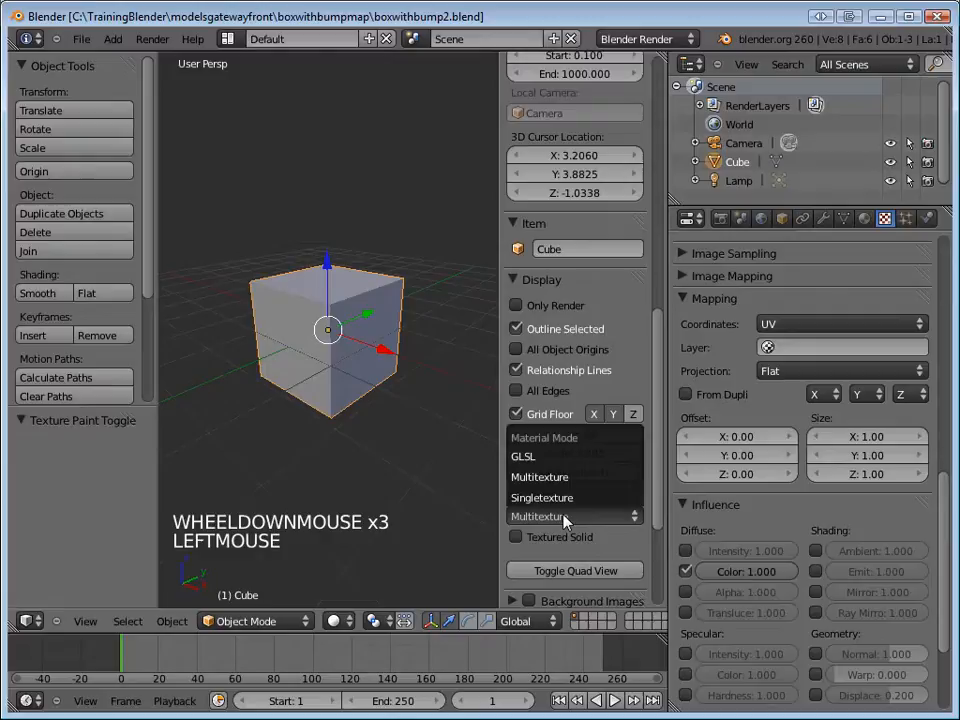
click(557, 457)
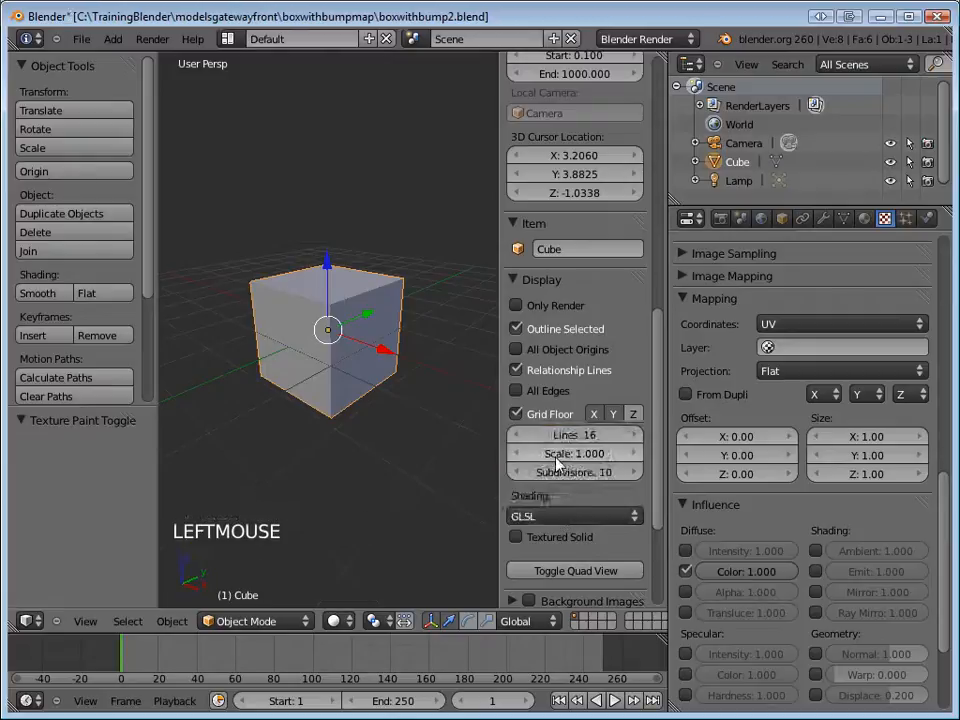
click(516, 538)
mouse_move(405, 340)
middle_down()
mouse_move(373, 360)
mouse_move(246, 349)
mouse_move(186, 326)
mouse_move(407, 352)
mouse_move(443, 240)
mouse_move(452, 150)
mouse_move(407, 350)
middle_up()
Save over boxwithbump2.blend again and hide the 3D view's properties sidebar.
key(ctrl+s)
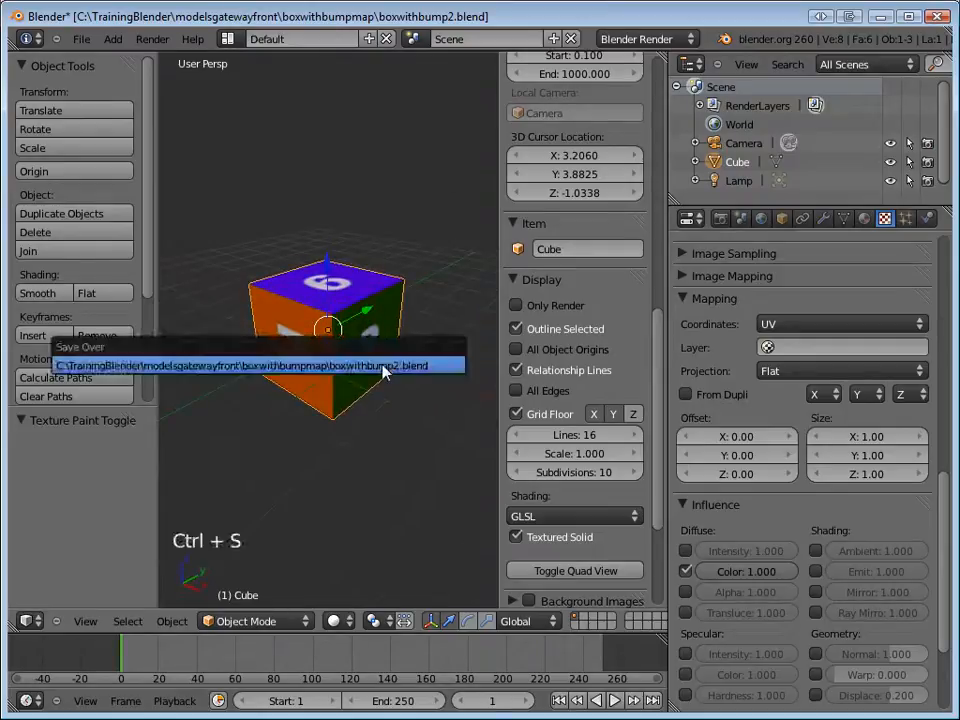
click(392, 370)
click(430, 528)
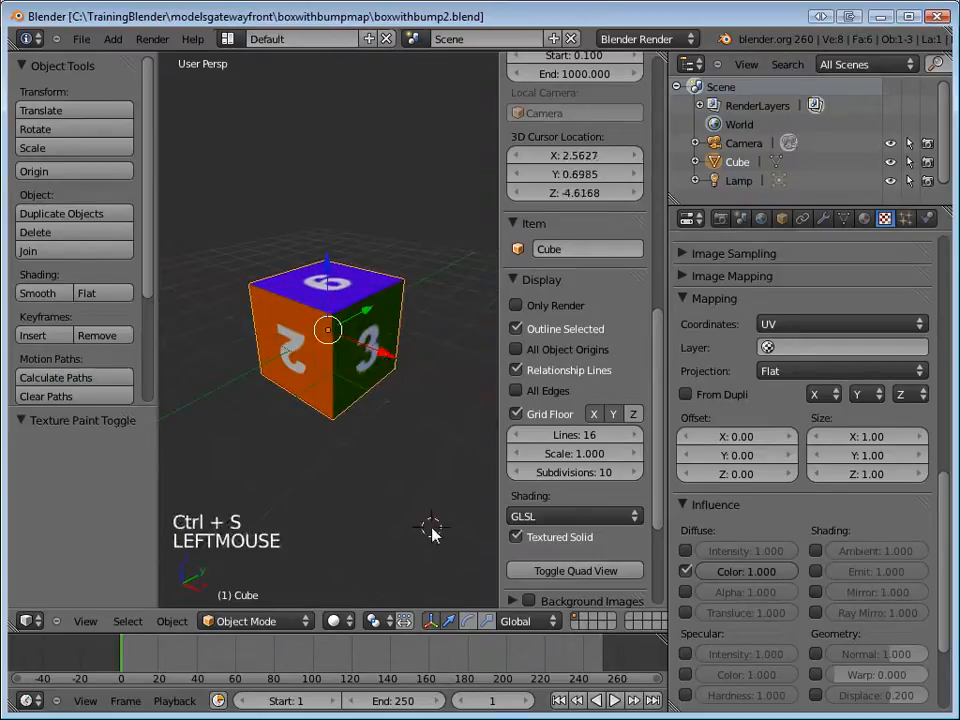
key(n)
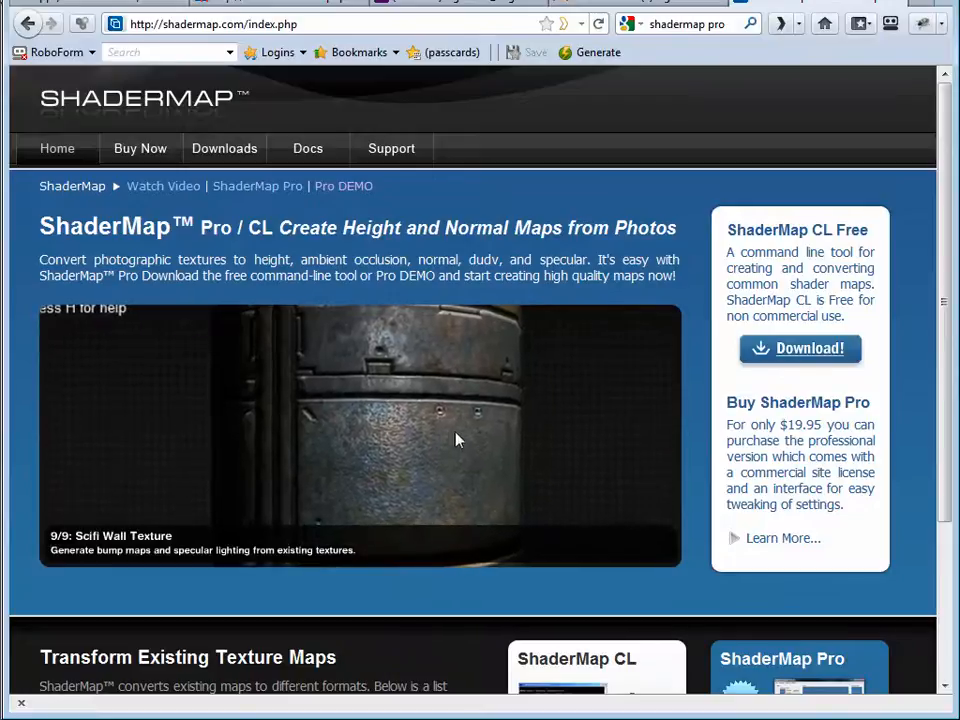
View the free downloads page on the ShaderMap website in the browser and return to Blender.
click(229, 156)
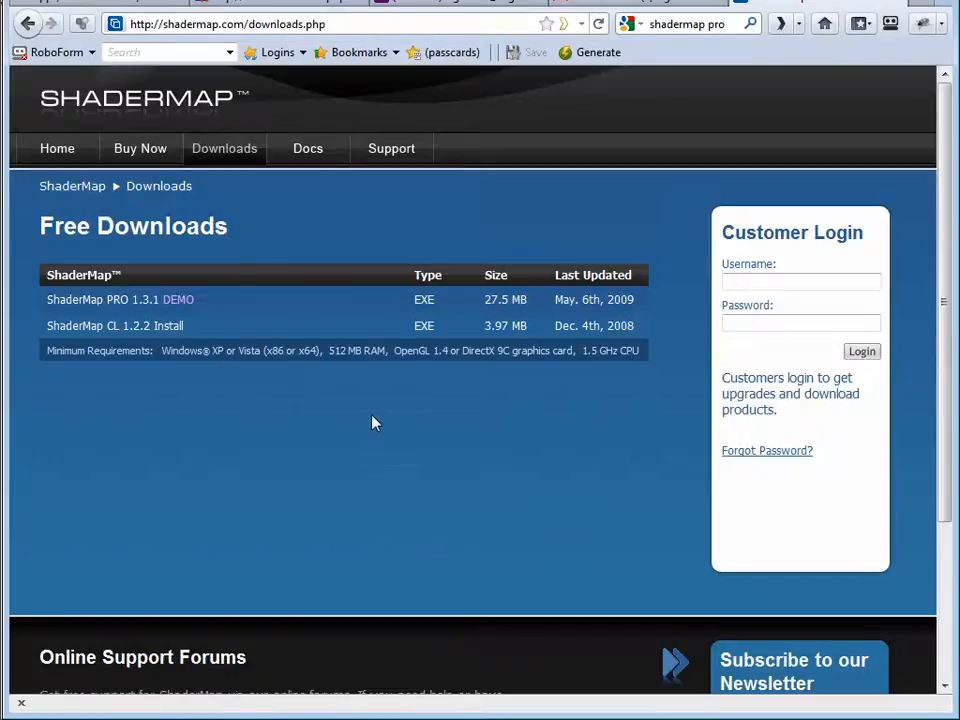
key(alt+Tab)
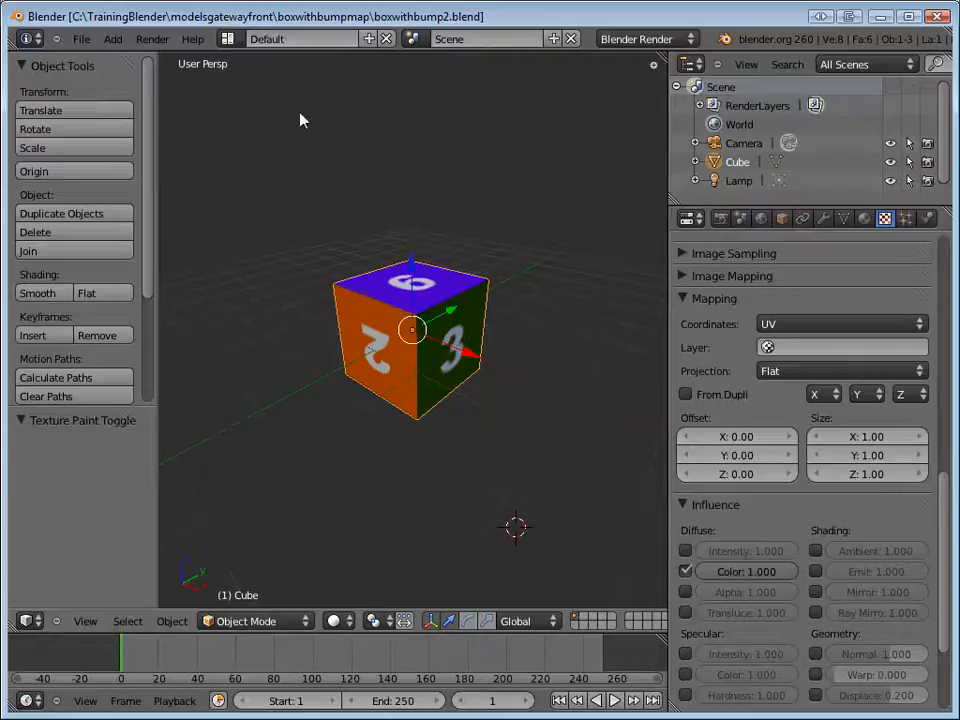
Switch to the UV Editing screen layout and go to Fireworks with the texture image open.
click(228, 42)
click(262, 158)
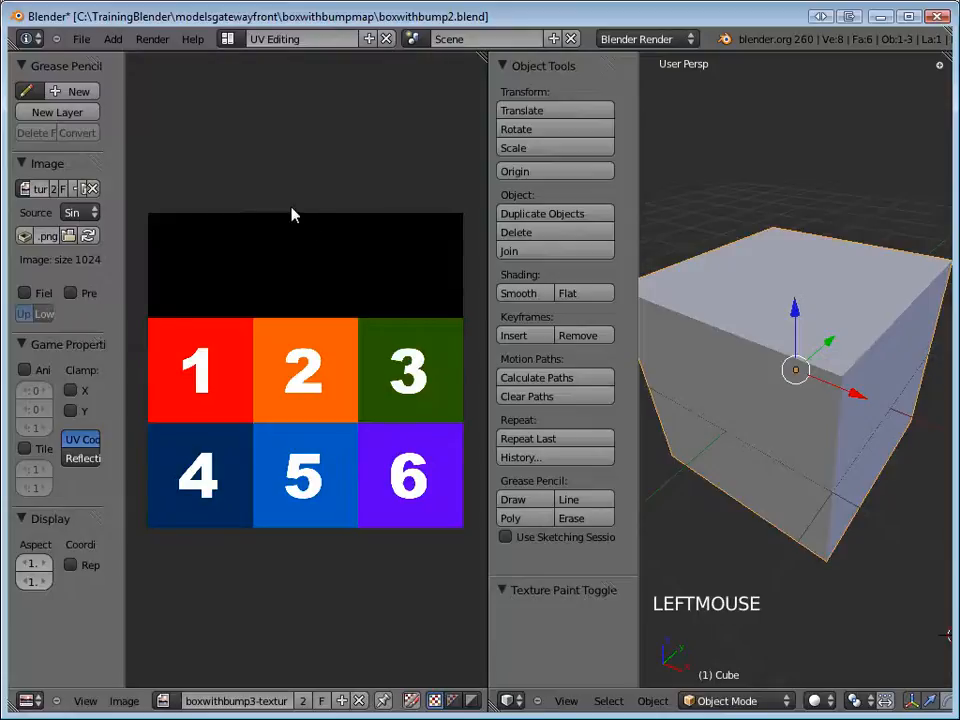
key(alt+Tab)
key(alt+Tab)
key(alt+Tab)
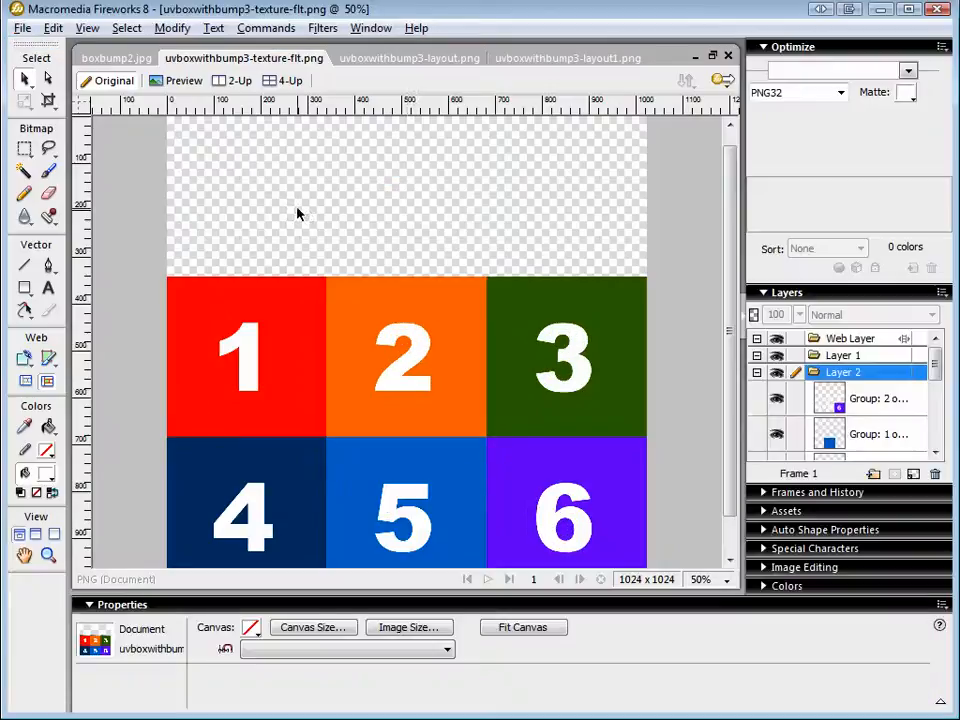
Unlock the bottom bitmap object in boxbump2.jpg, select it and copy it.
click(128, 60)
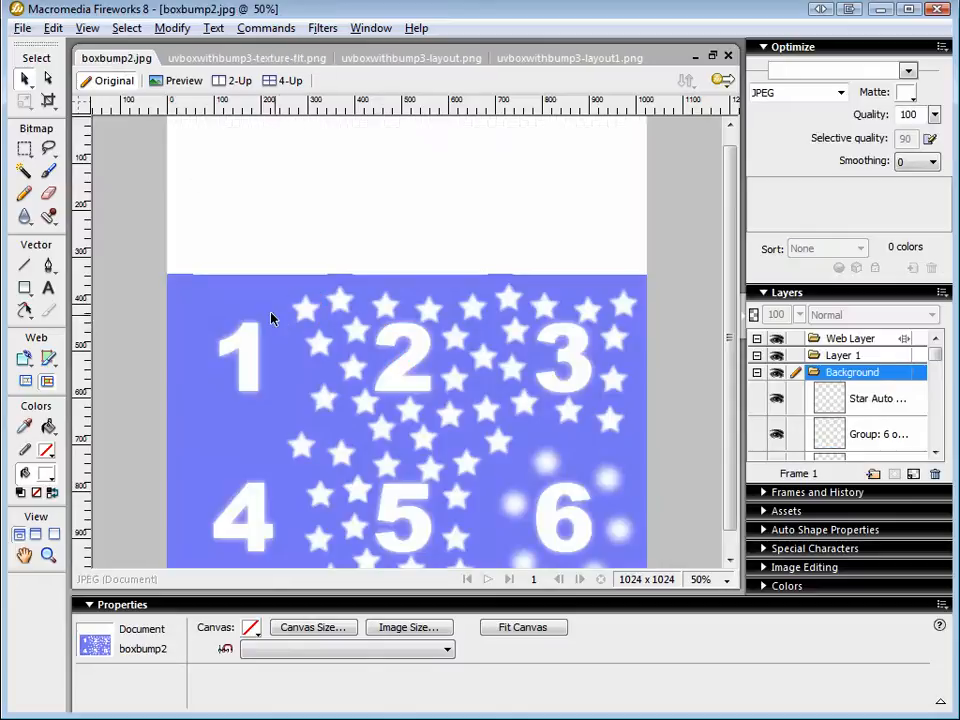
drag(305, 312, 328, 354)
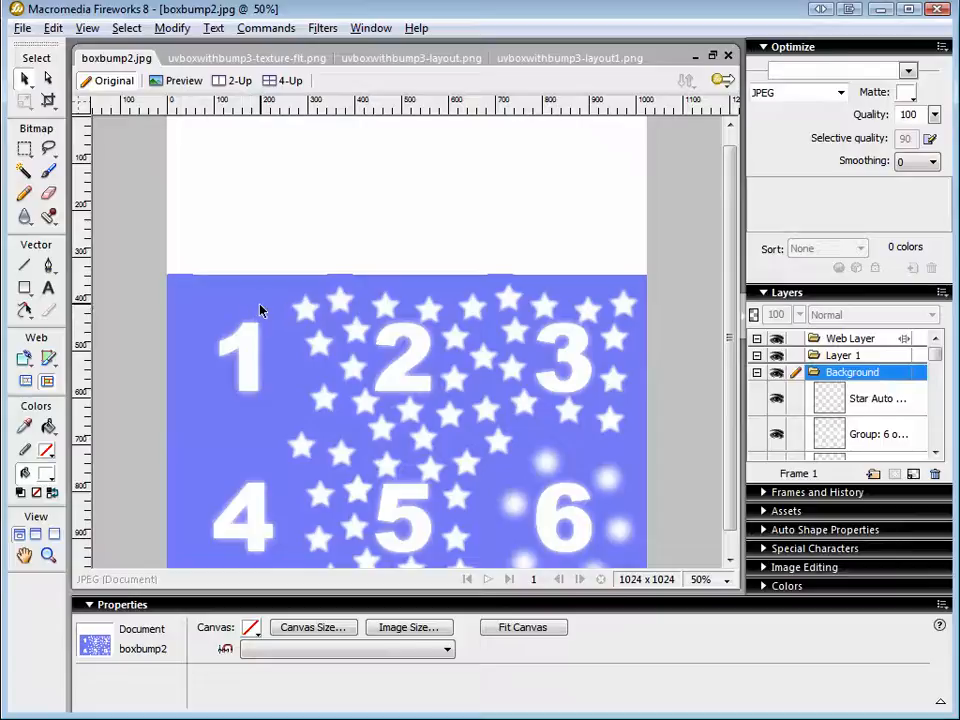
right_click(256, 308)
key(Escape)
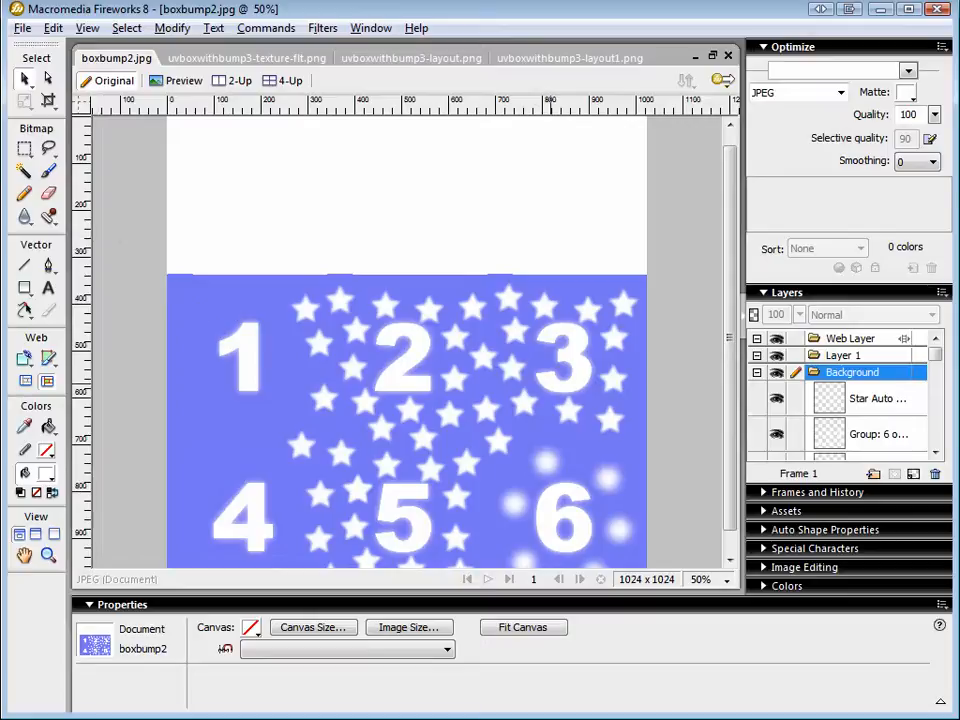
click(795, 419)
click(611, 401)
right_click(223, 309)
key(Escape)
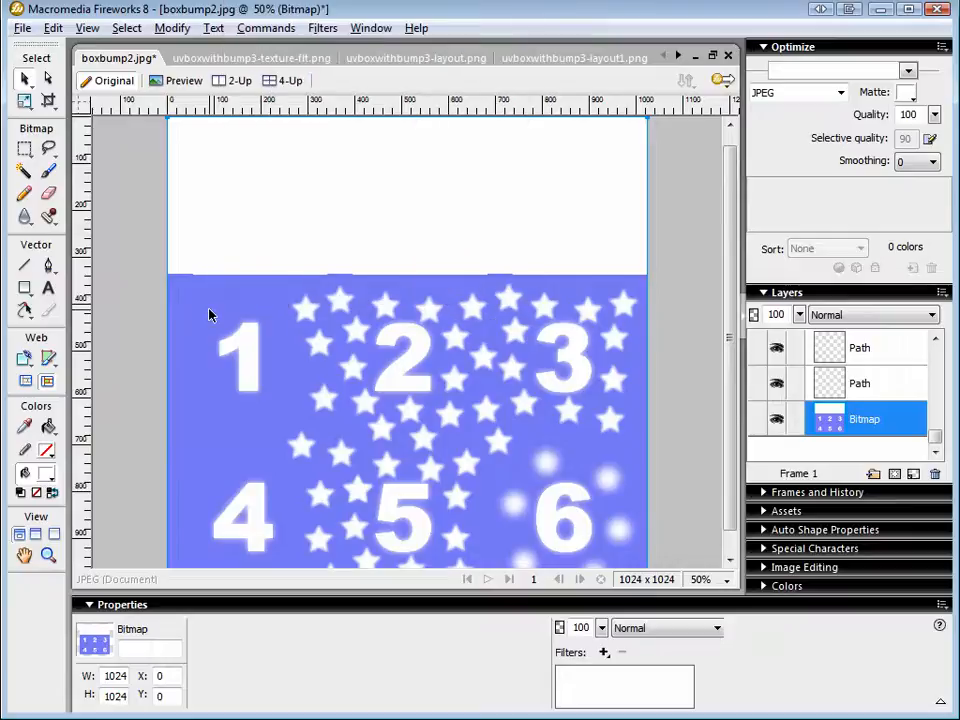
Paste the bitmap into uvboxwithbump3-texture-flt.png without resampling and move it up so the numbered squares are uncovered.
click(233, 60)
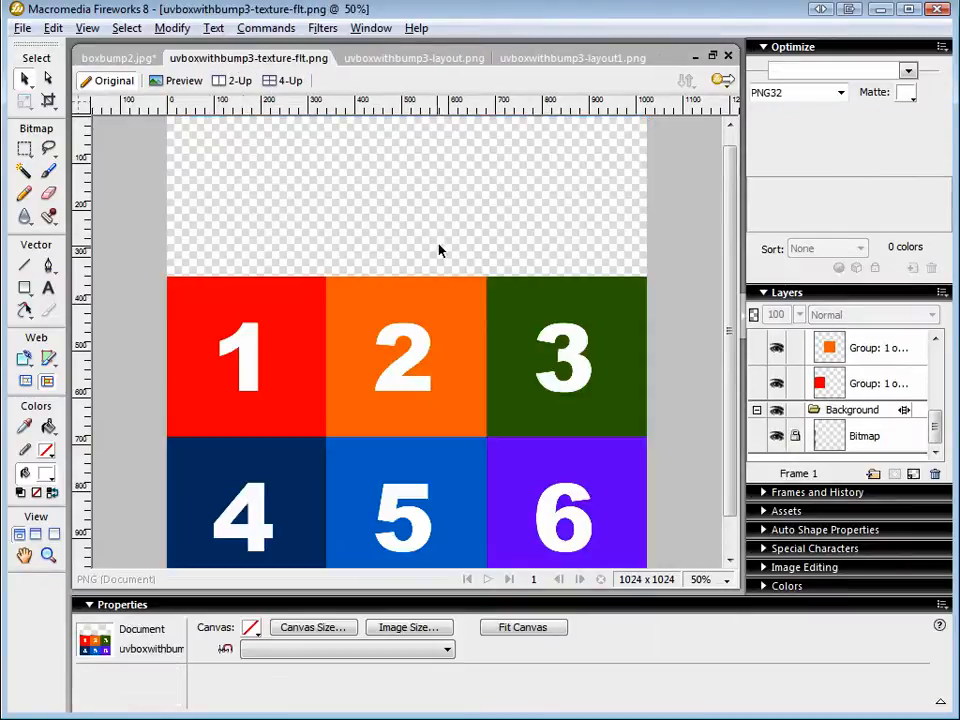
key(ctrl+equal)
key(ctrl+v)
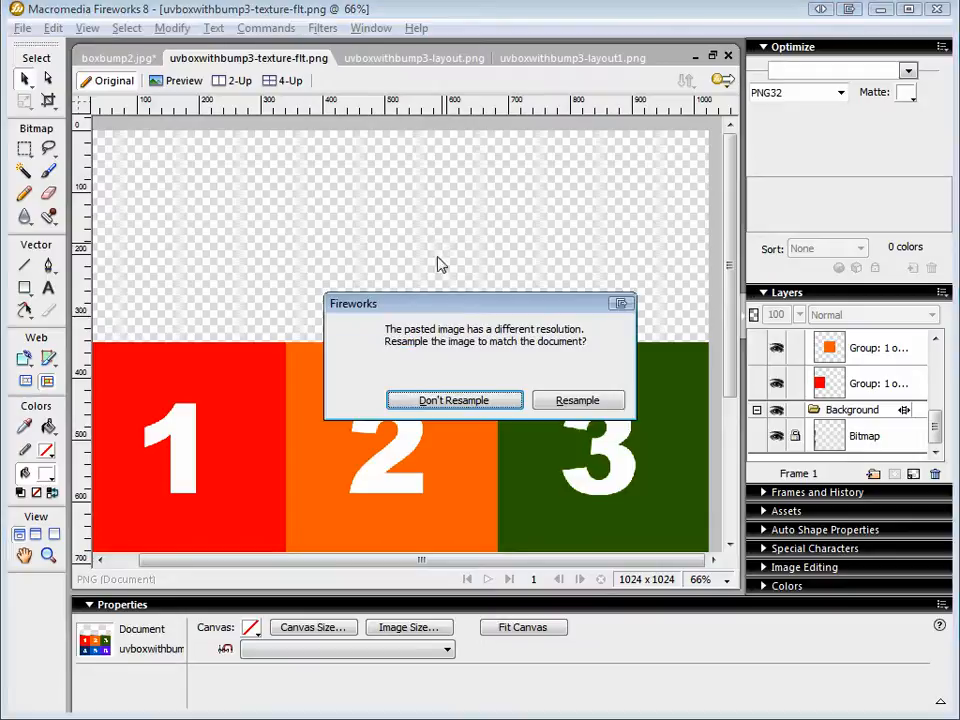
click(469, 402)
key(ctrl+minus)
key(ctrl+minus)
drag(403, 354, 462, 174)
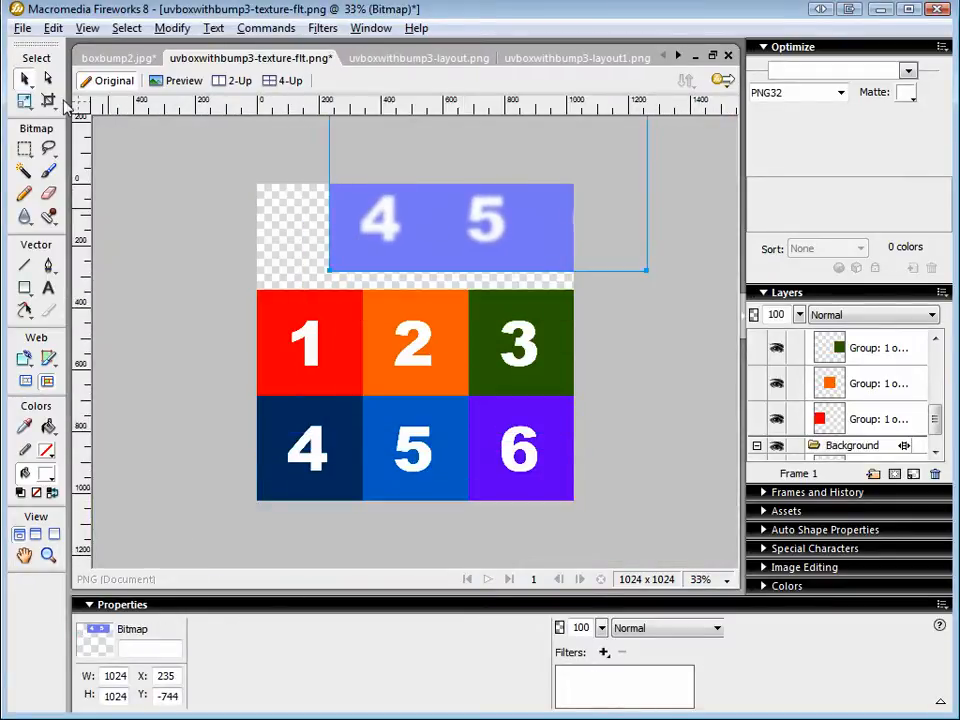
Fill all six numbered squares with the blue sampled from the pasted bitmap's background, and delete that bitmap.
click(285, 306)
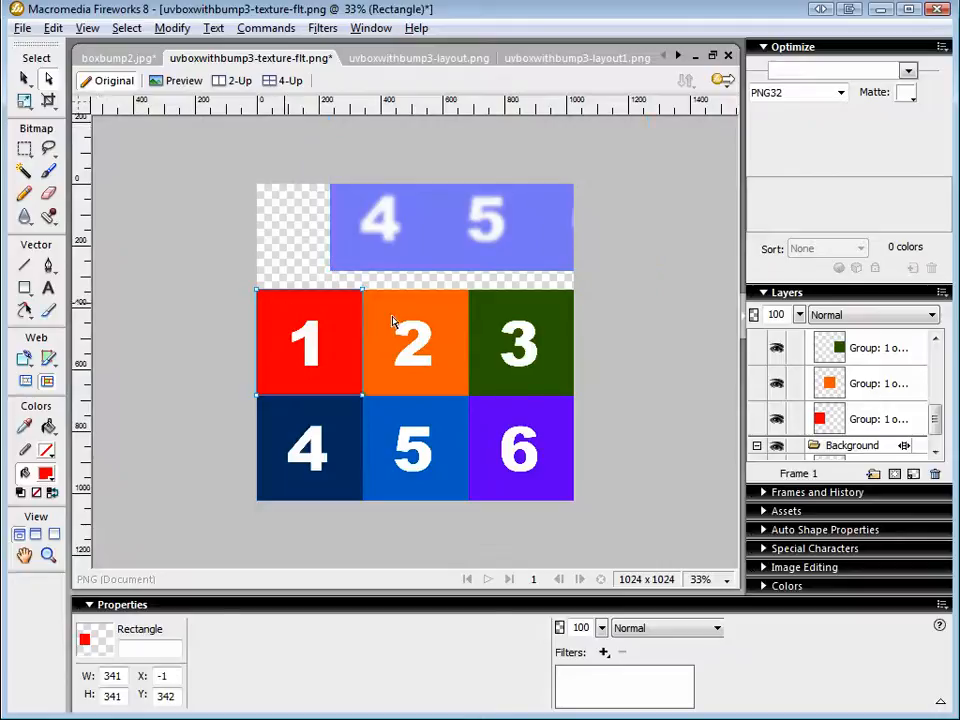
shift+click(405, 316)
shift+click(489, 321)
shift+click(502, 424)
shift+click(452, 420)
shift+click(354, 417)
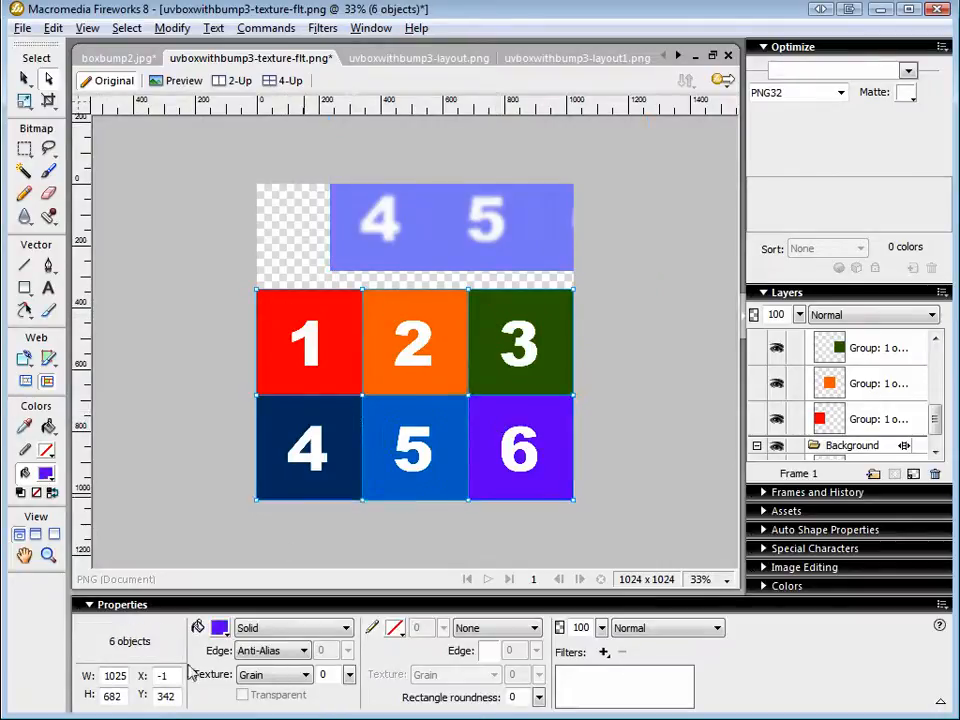
click(219, 628)
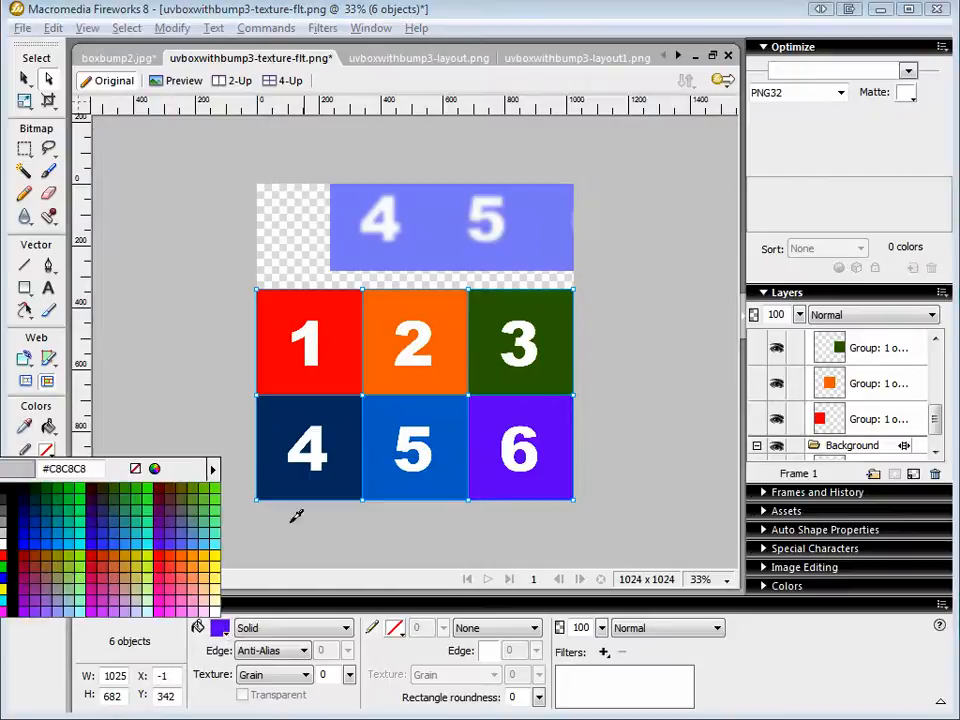
click(360, 255)
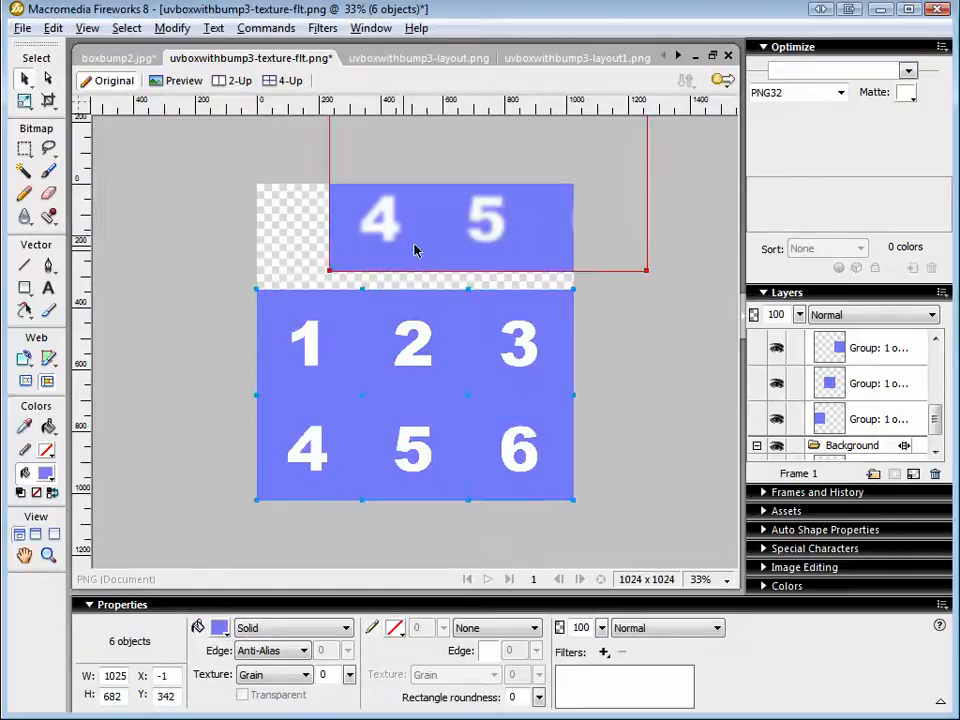
click(446, 259)
key(Delete)
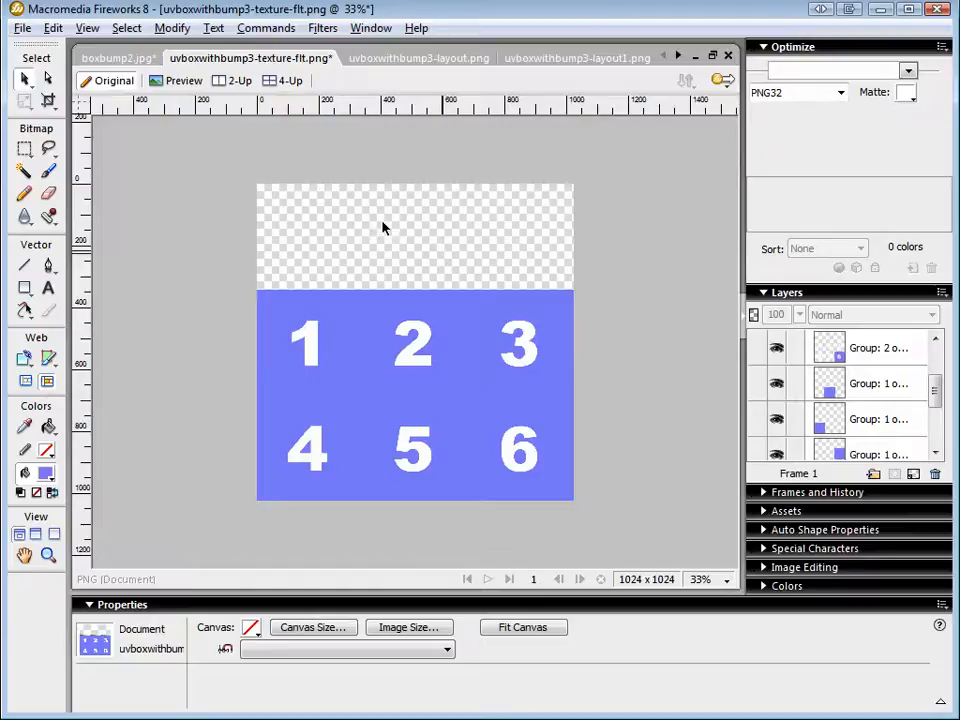
Save the recolored image under the name uvboxwithbump3-bump.png as a flattened PNG.
click(22, 28)
click(62, 201)
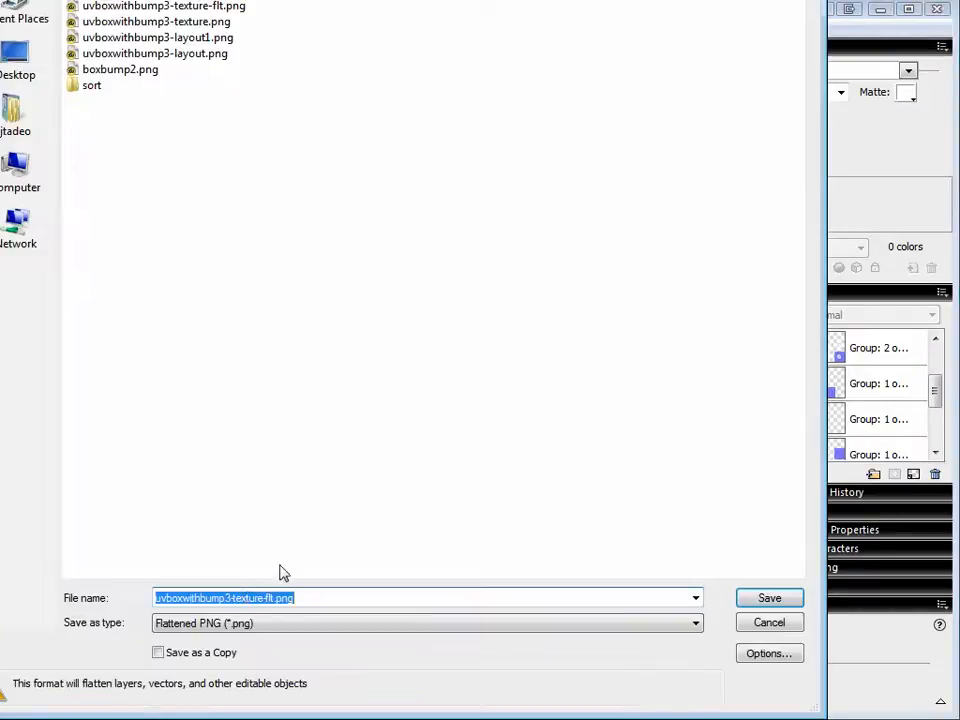
click(273, 599)
key(BackSpace)
key(BackSpace)
key(BackSpace)
key(BackSpace)
key(BackSpace)
key(BackSpace)
key(BackSpace)
key(BackSpace)
key(BackSpace)
key(BackSpace)
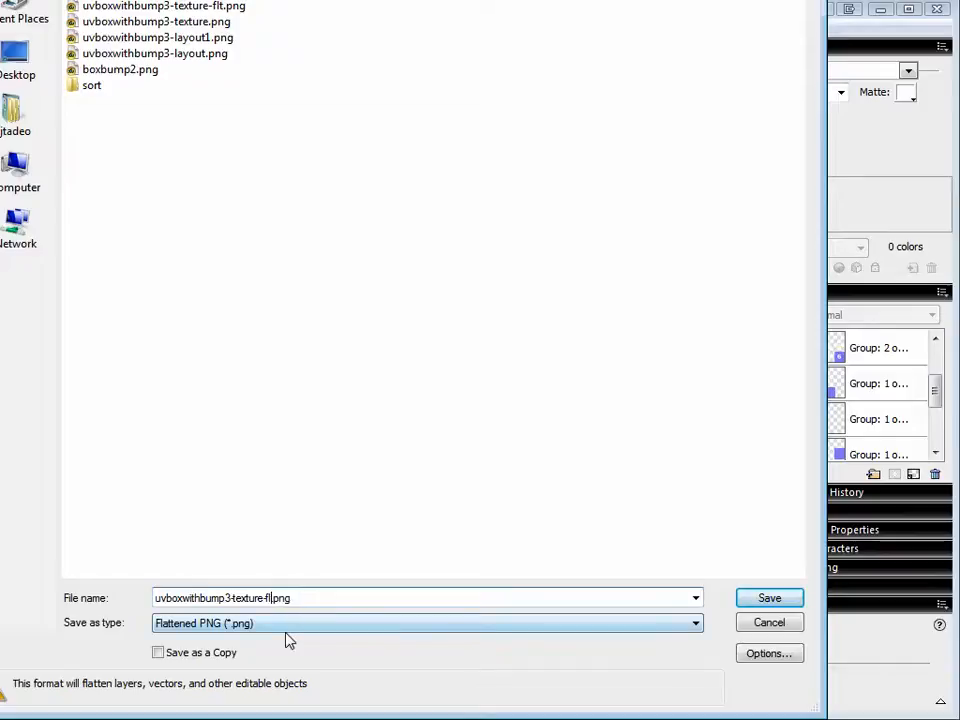
key(BackSpace)
text(bump)
click(766, 599)
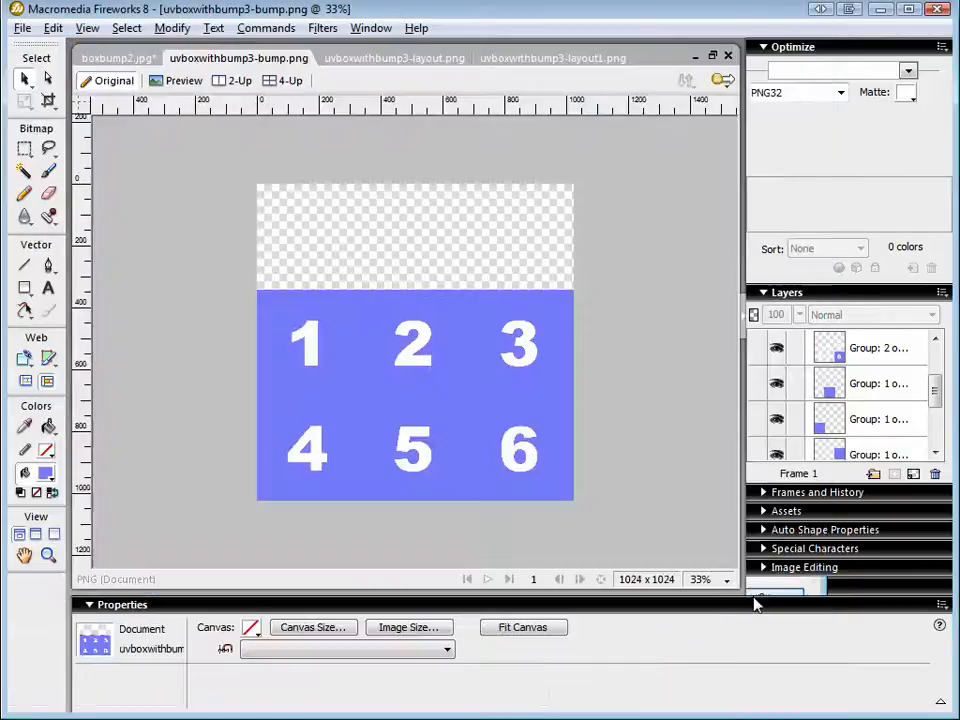
Ungroup the numbered squares so that each digit can be selected separately.
click(311, 362)
key(ctrl+shift+g)
click(196, 362)
click(318, 361)
key(ctrl+shift+g)
click(237, 368)
click(318, 366)
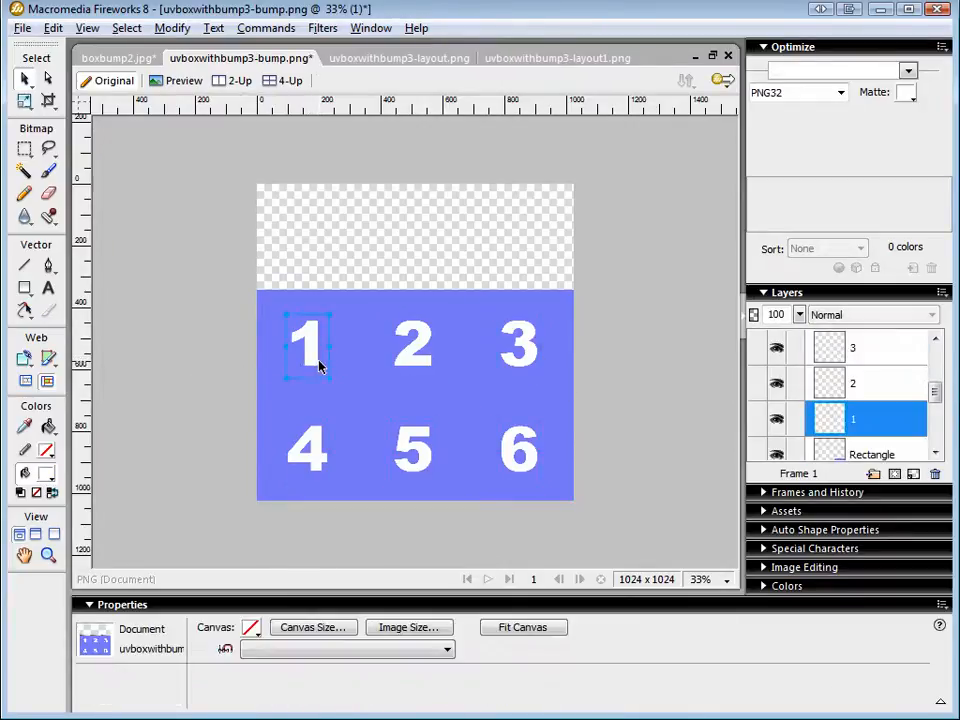
shift+click(420, 362)
shift+click(515, 345)
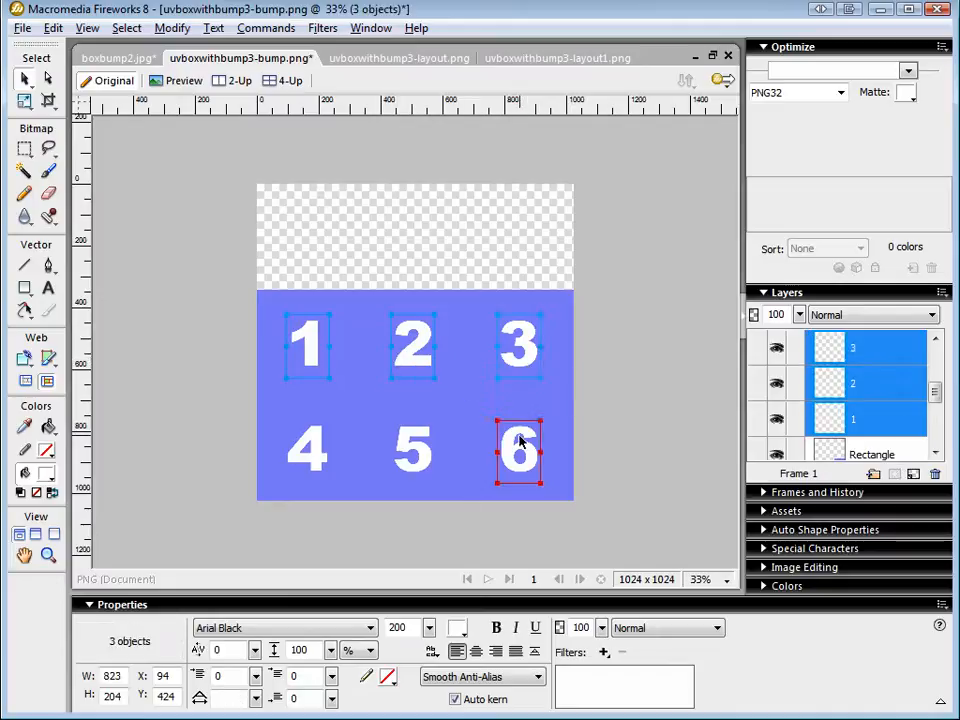
shift+click(519, 440)
shift+click(400, 455)
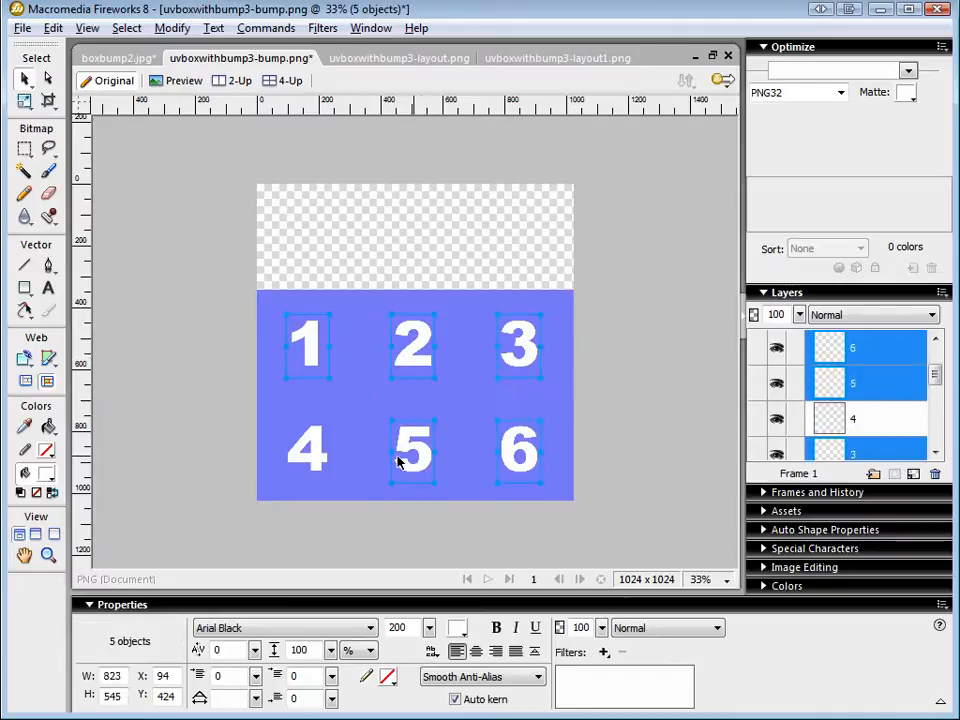
shift+click(316, 460)
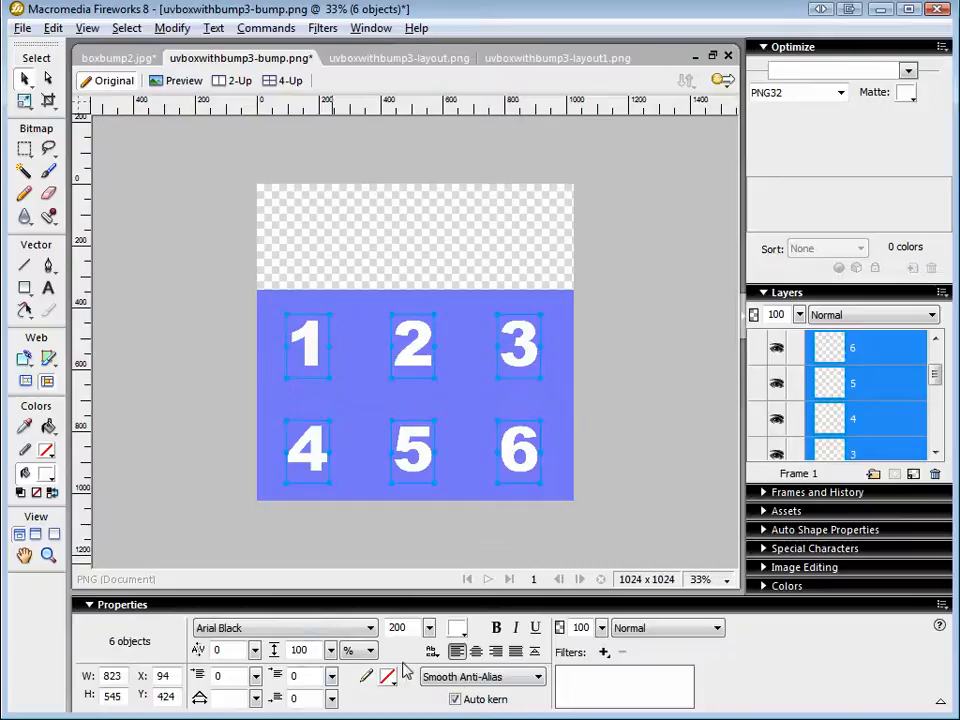
click(604, 652)
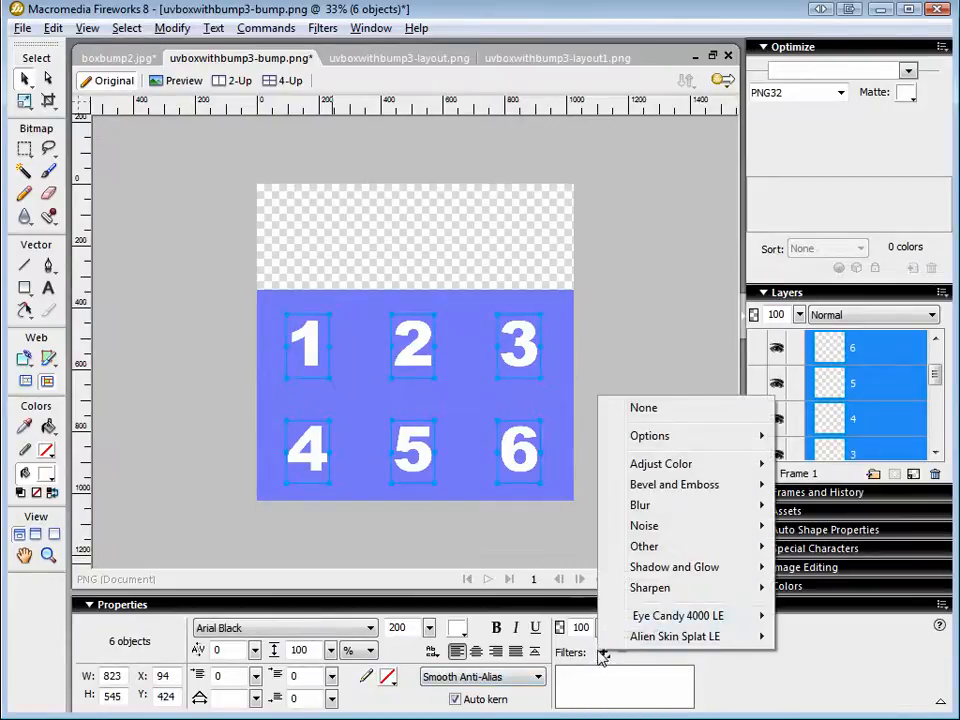
mouse_move(673, 510)
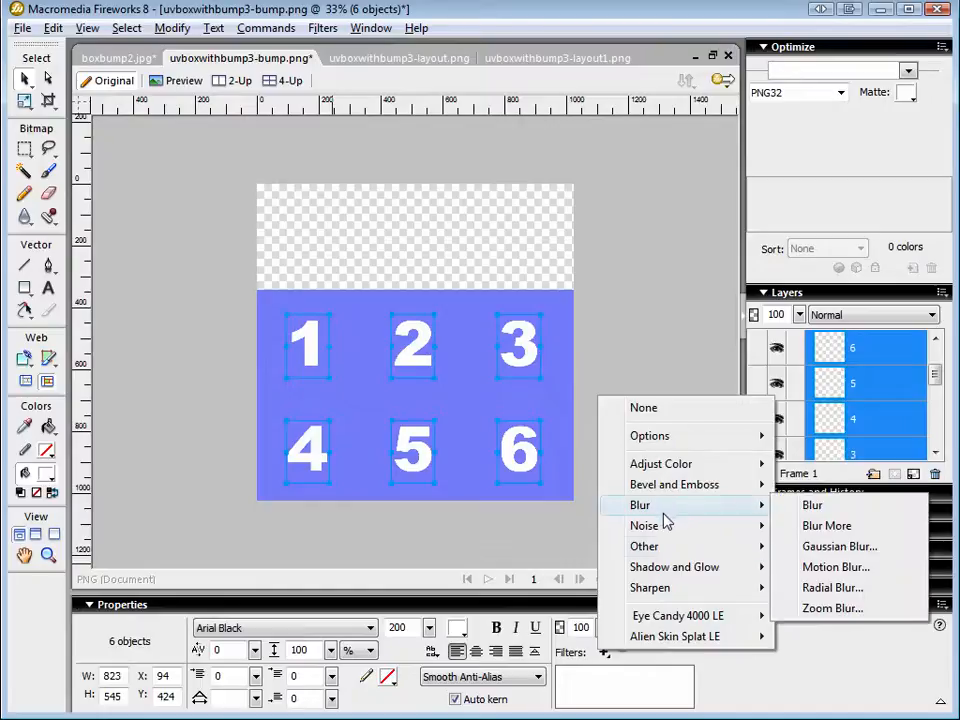
mouse_move(688, 572)
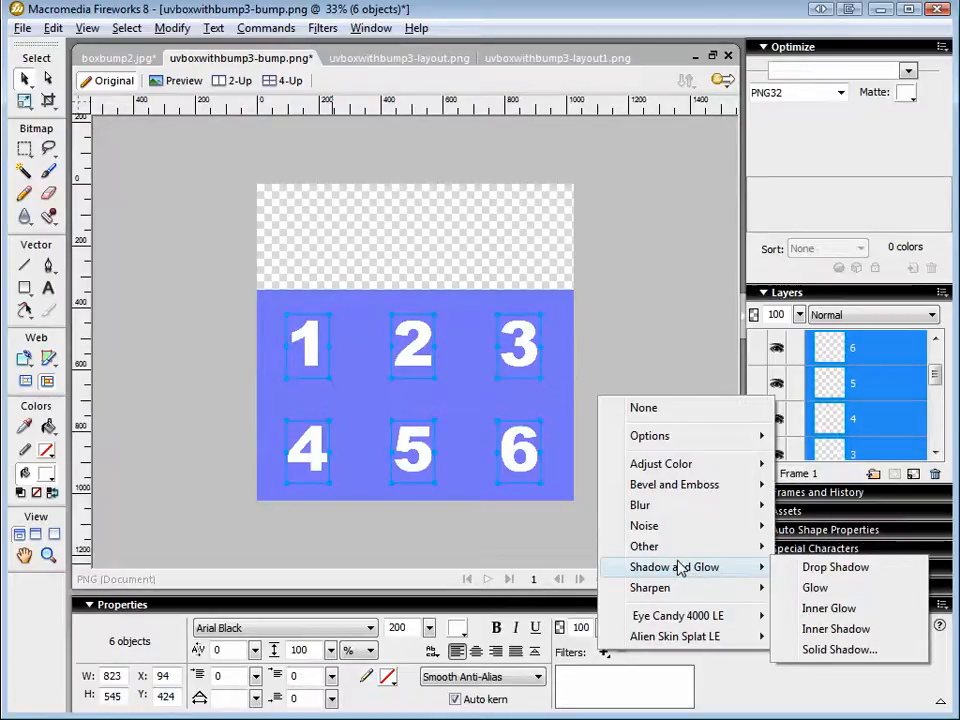
click(652, 325)
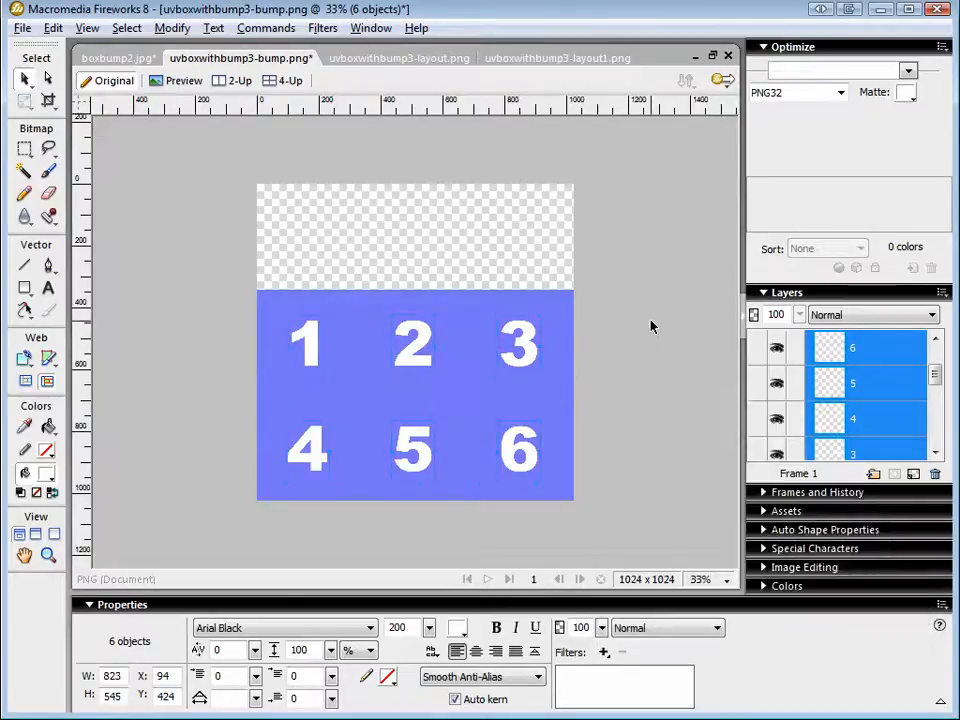
Select all six digits and apply a Gaussian Blur filter with a radius of 25.0.
click(517, 360)
shift+click(399, 368)
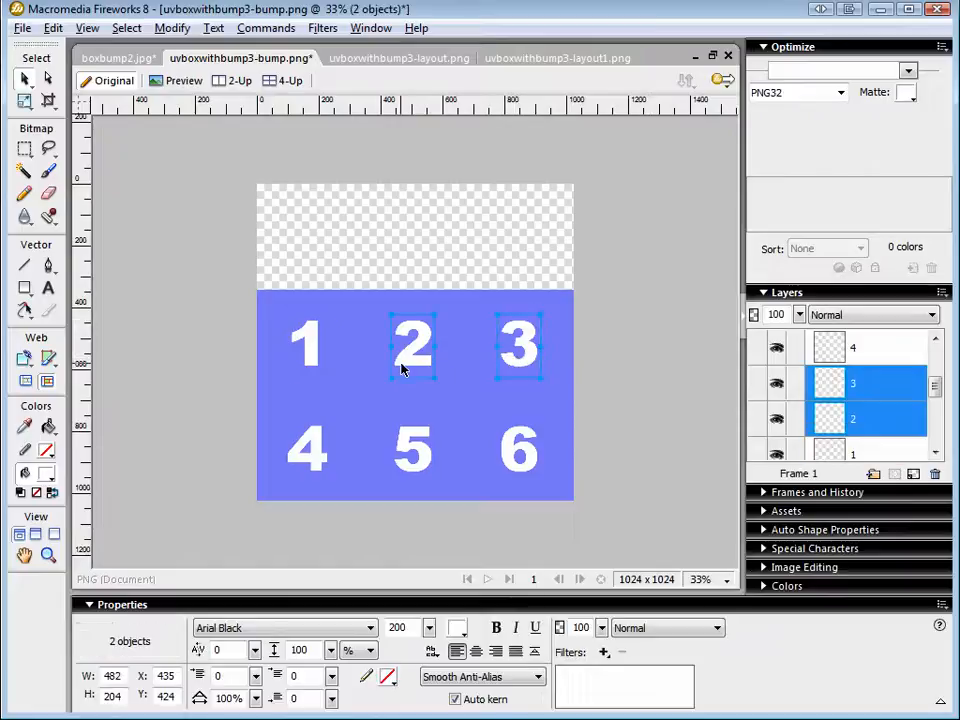
shift+click(307, 362)
shift+click(309, 450)
shift+click(413, 452)
shift+click(505, 452)
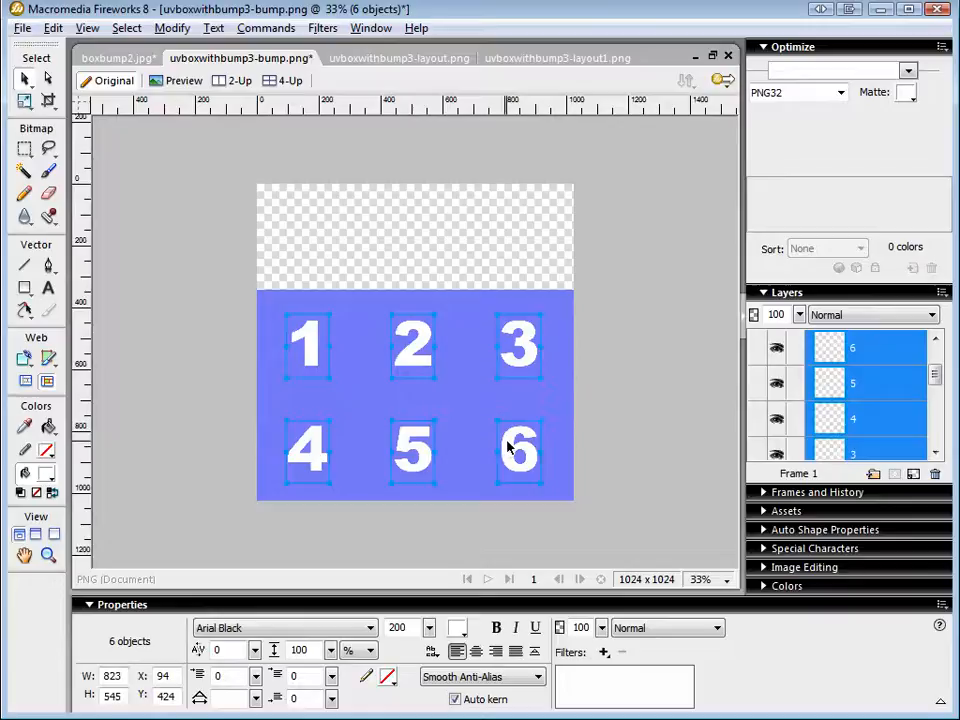
click(604, 651)
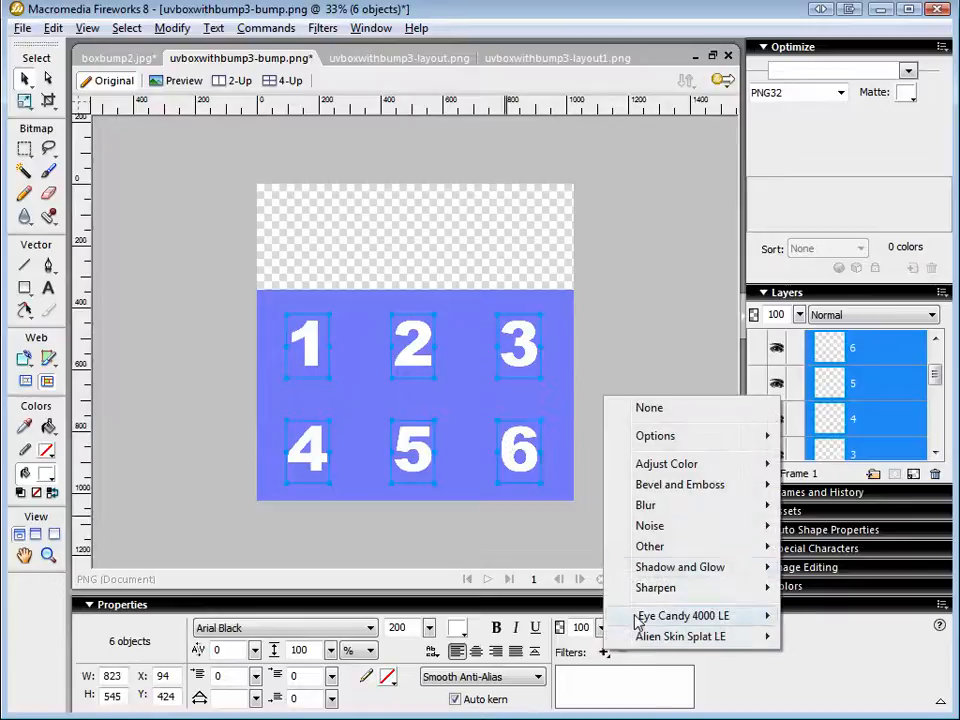
mouse_move(670, 508)
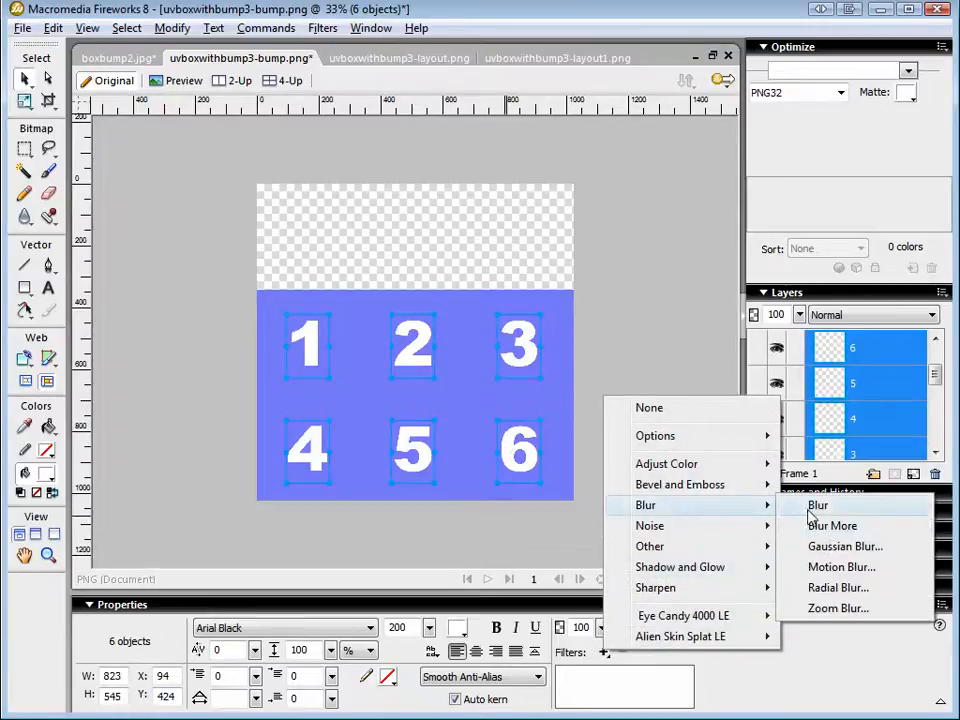
click(838, 547)
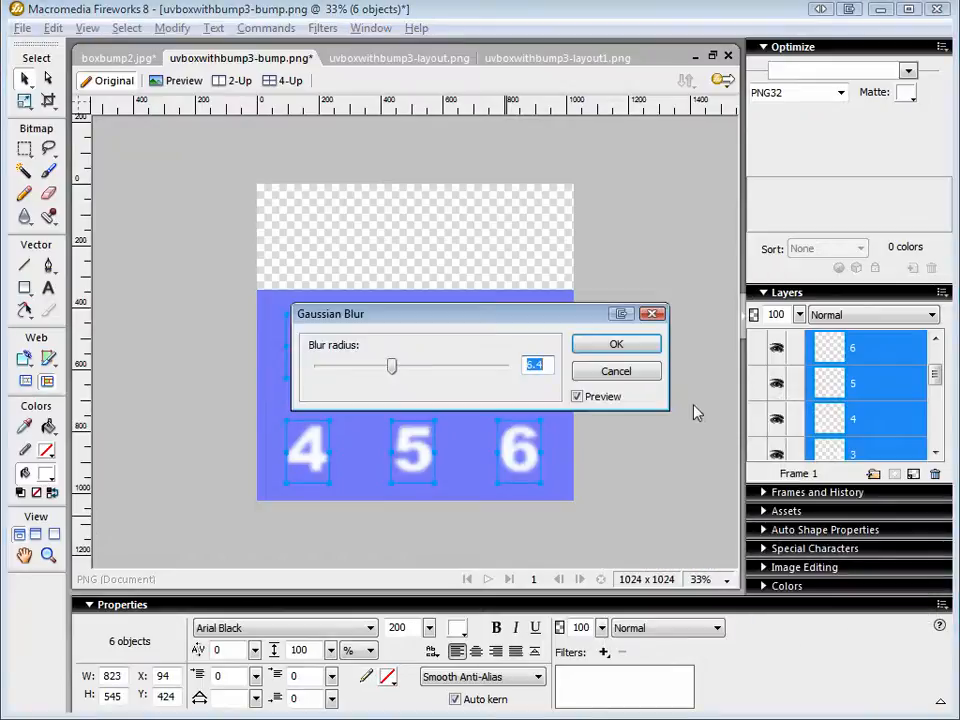
drag(390, 367, 434, 368)
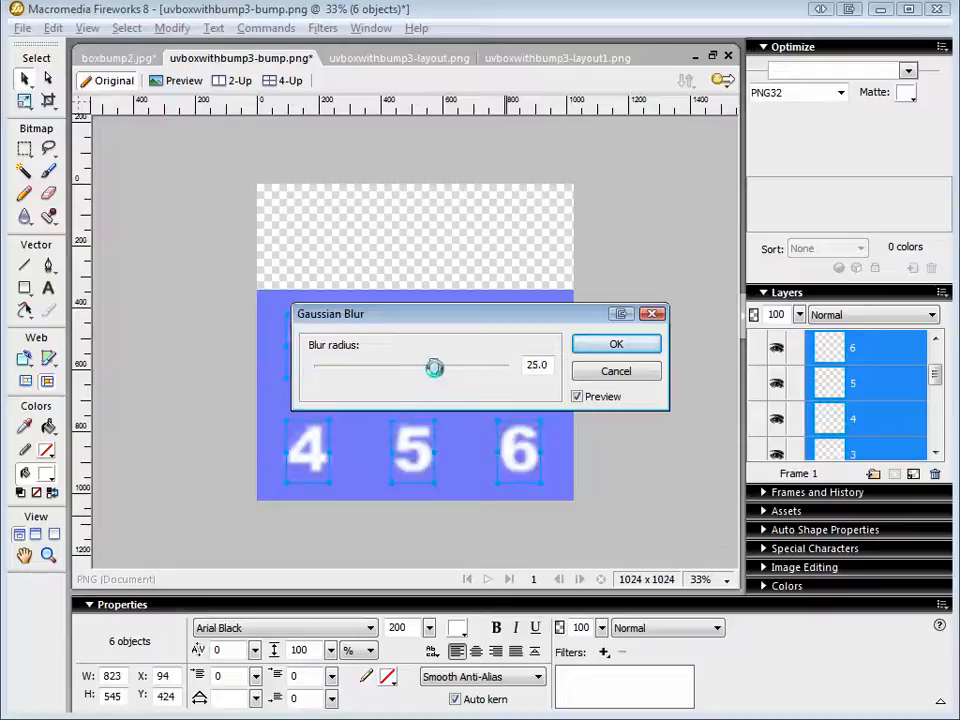
click(619, 347)
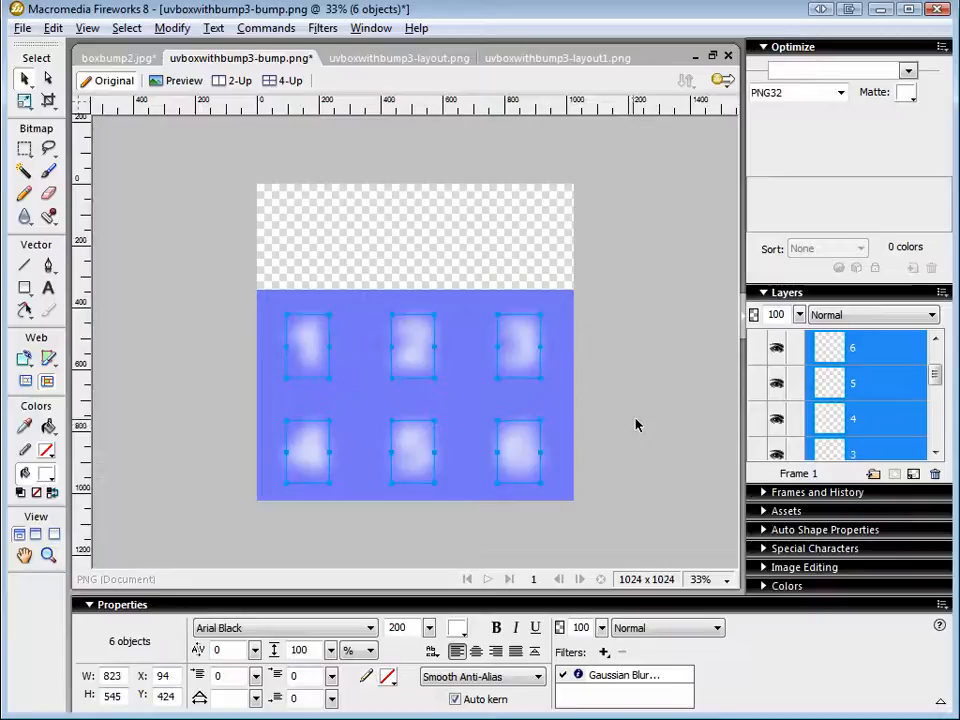
Place unblurred copies of the six digits over the blurred ones as one group and save uvboxwithbump3-bump.png.
key(ctrl+z)
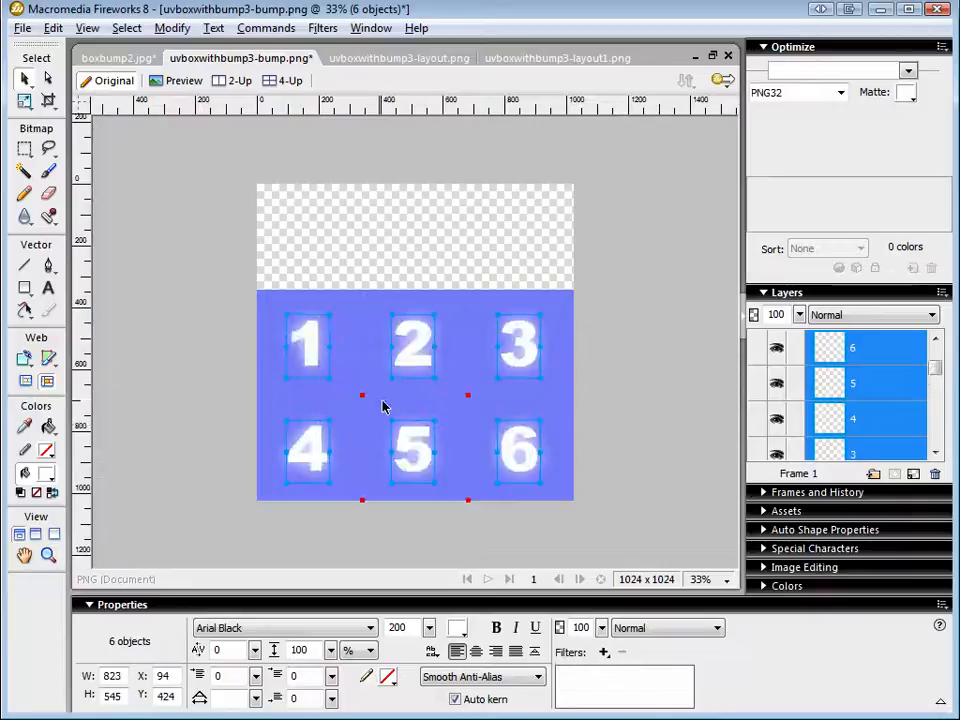
key(ctrl+g)
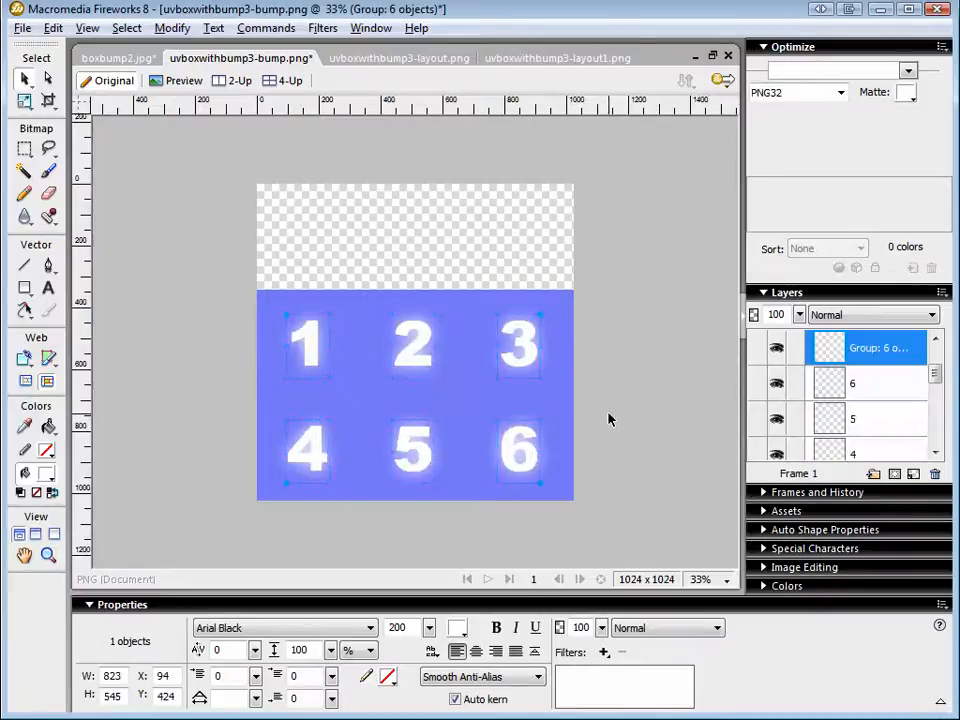
drag(936, 377, 936, 343)
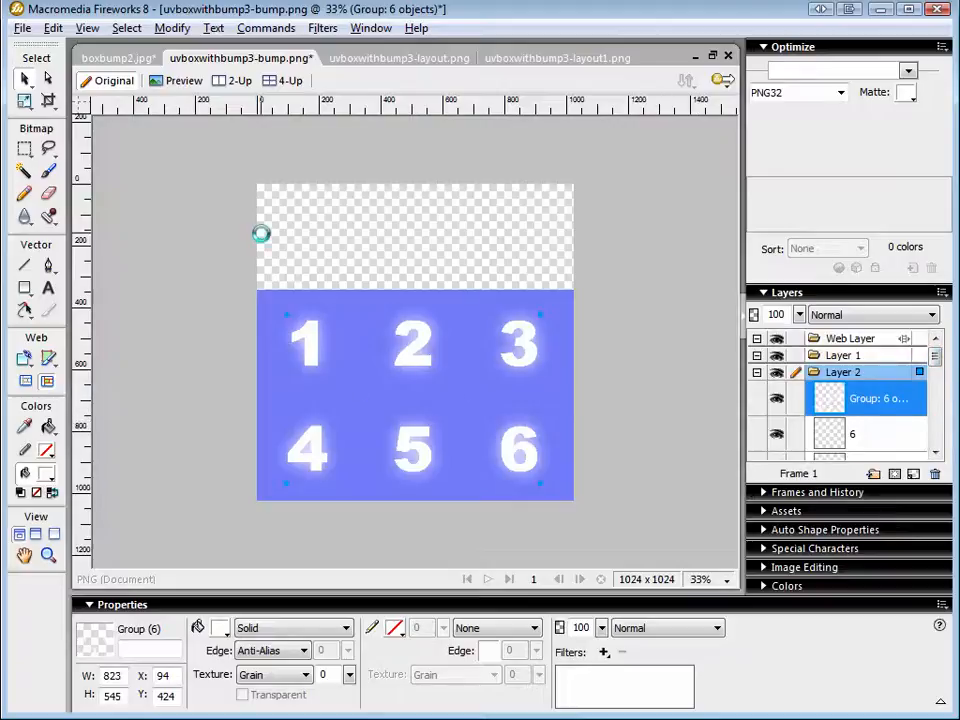
key(ctrl+s)
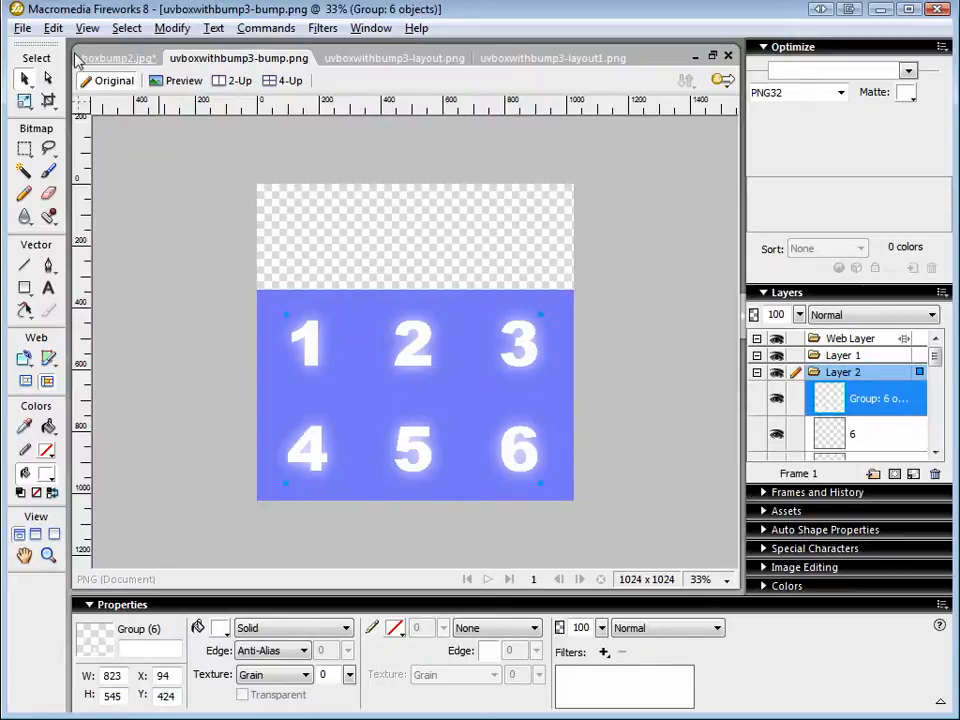
Save the bump image as a flattened PNG under the name uvboxwithbump3-bump-flt.png.
click(21, 27)
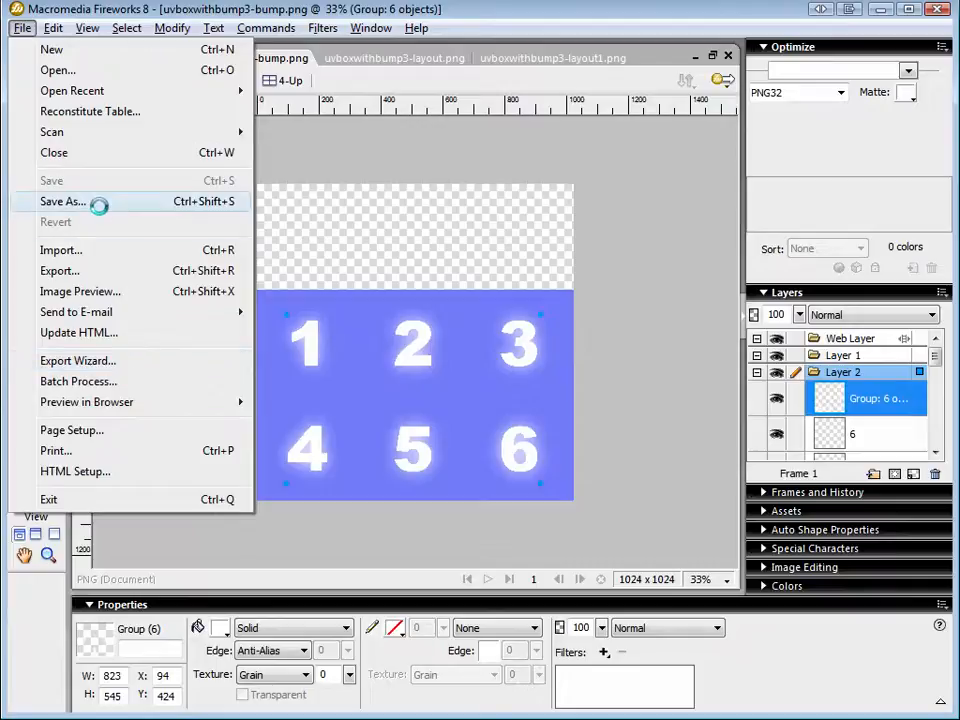
click(100, 202)
click(276, 624)
click(278, 623)
double_click(247, 598)
click(258, 598)
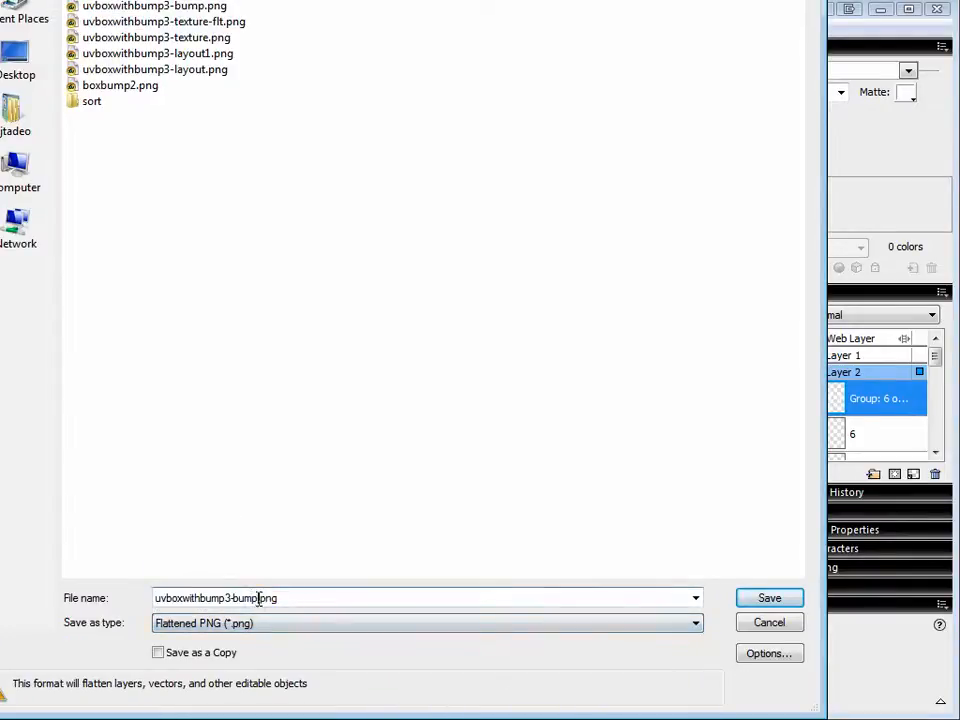
text(-flt)
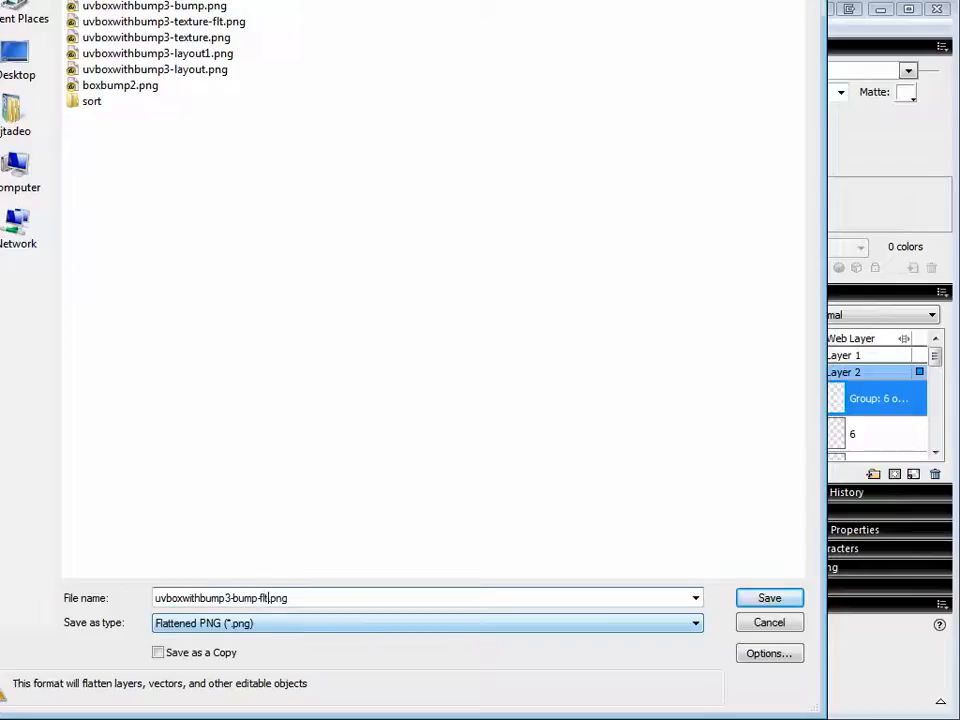
click(764, 599)
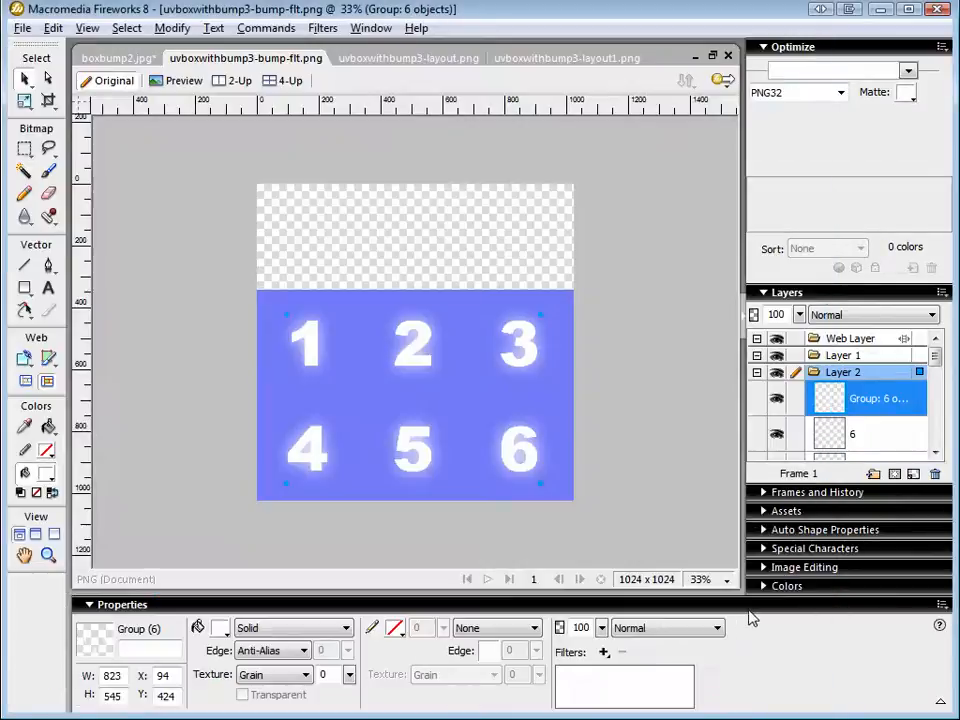
Switch to Blender, change to the Default screen layout and render the textured cube, returning to the 3D view.
key(alt+Tab)
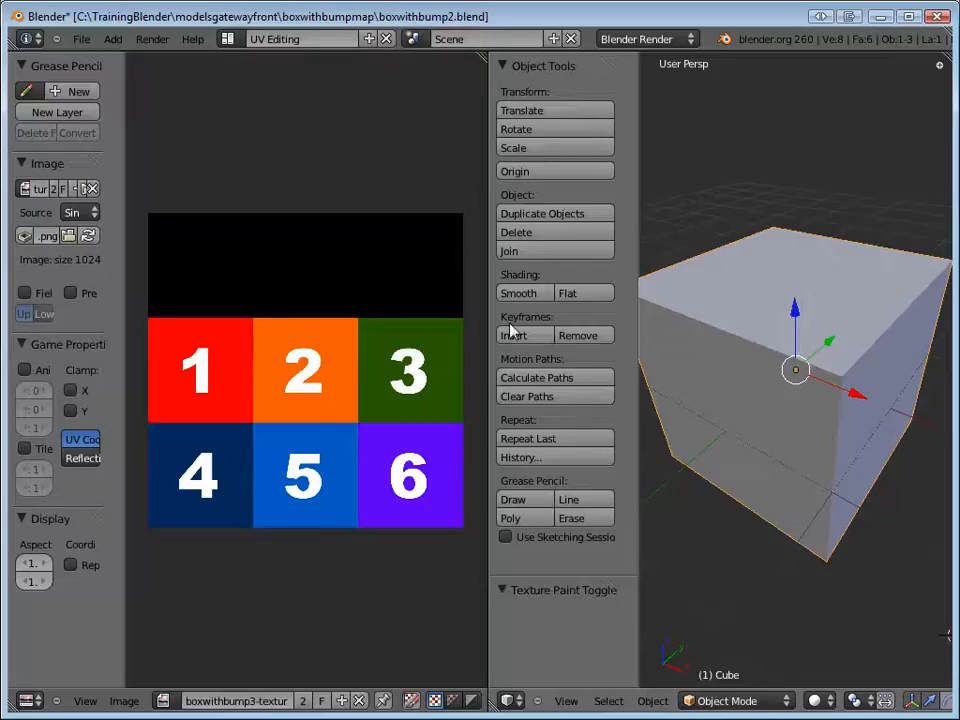
click(229, 40)
click(238, 103)
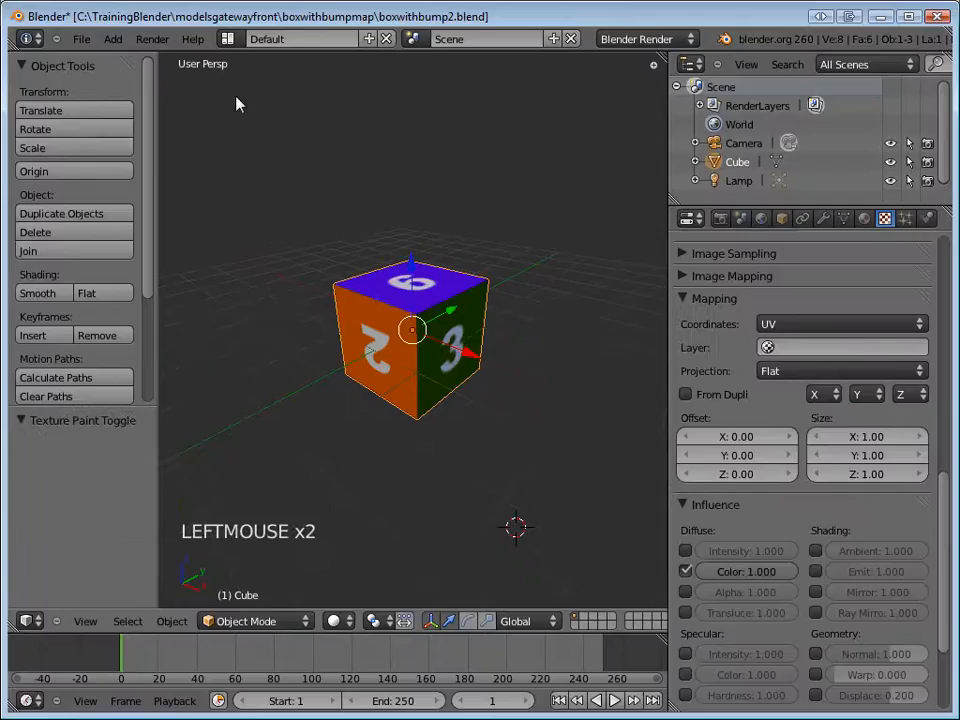
middle_drag(557, 330, 536, 334)
key(F12)
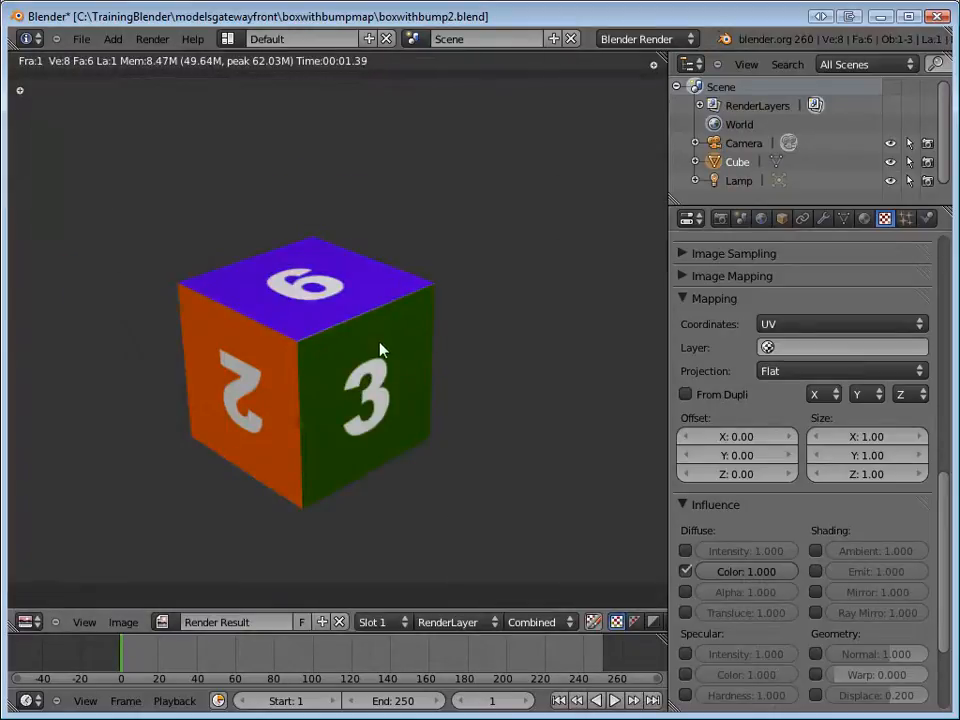
key(F11)
Duplicate the texture in the material's first slot and add a new texture named bump in the second slot.
click(887, 220)
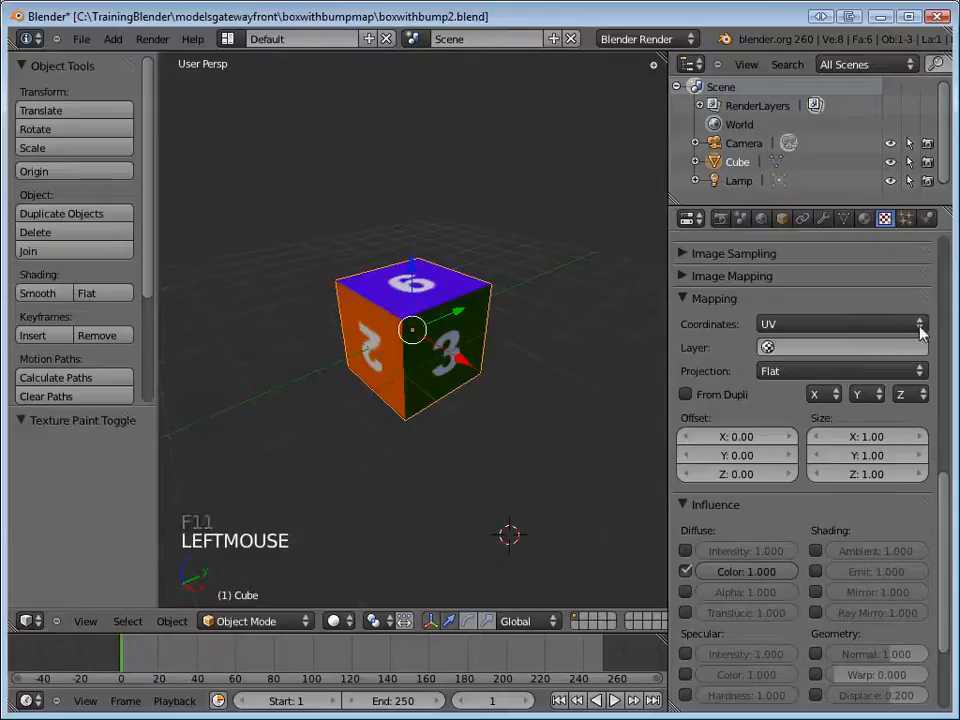
drag(950, 497, 947, 255)
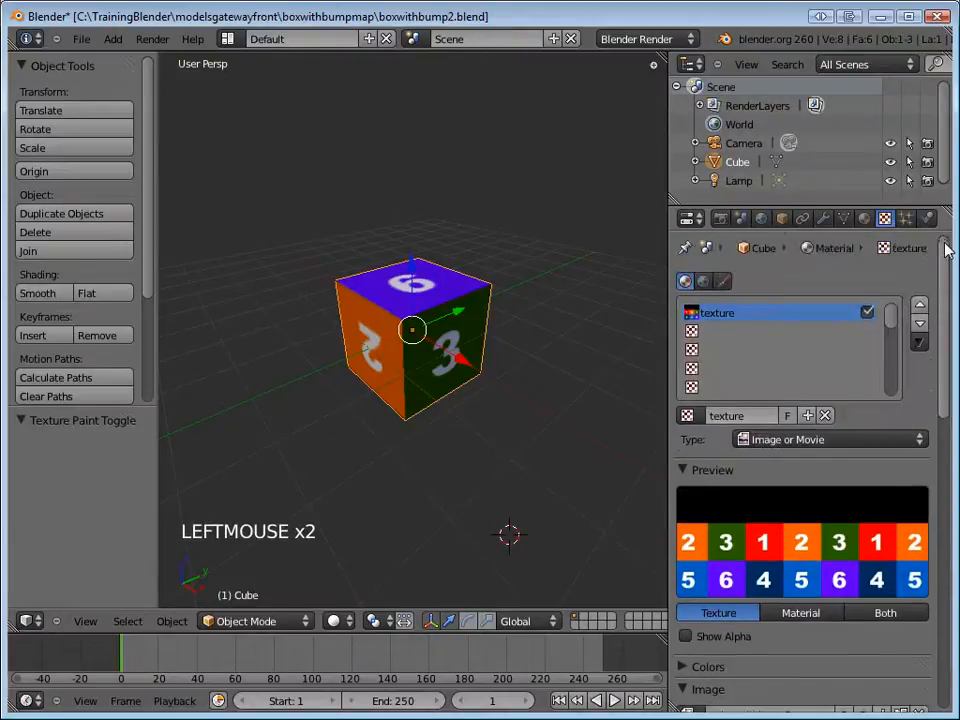
click(807, 415)
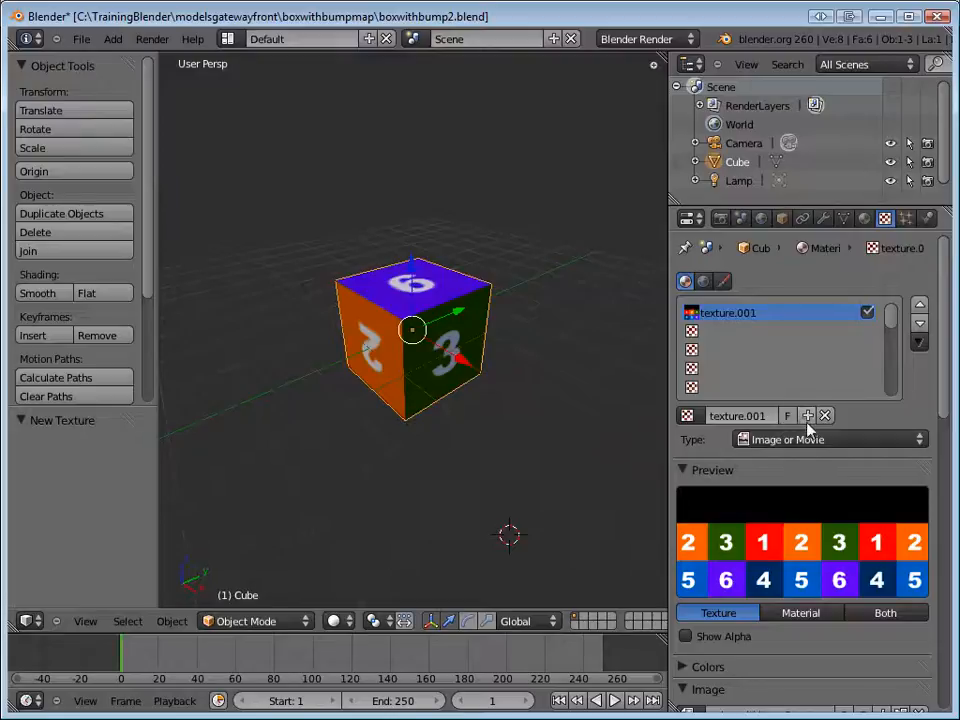
click(711, 333)
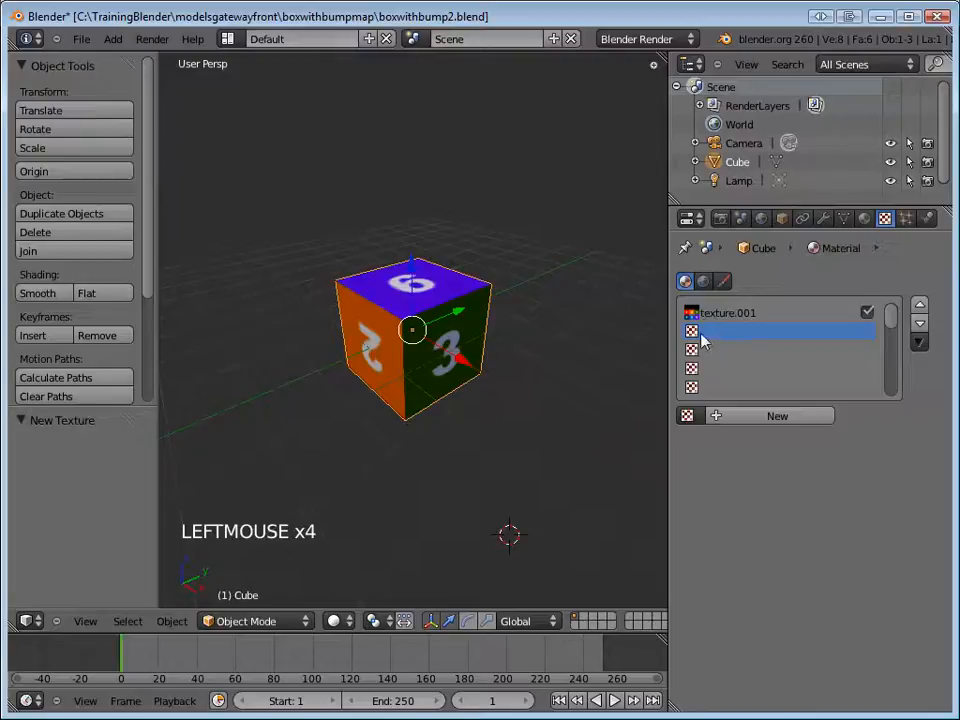
click(754, 414)
click(750, 416)
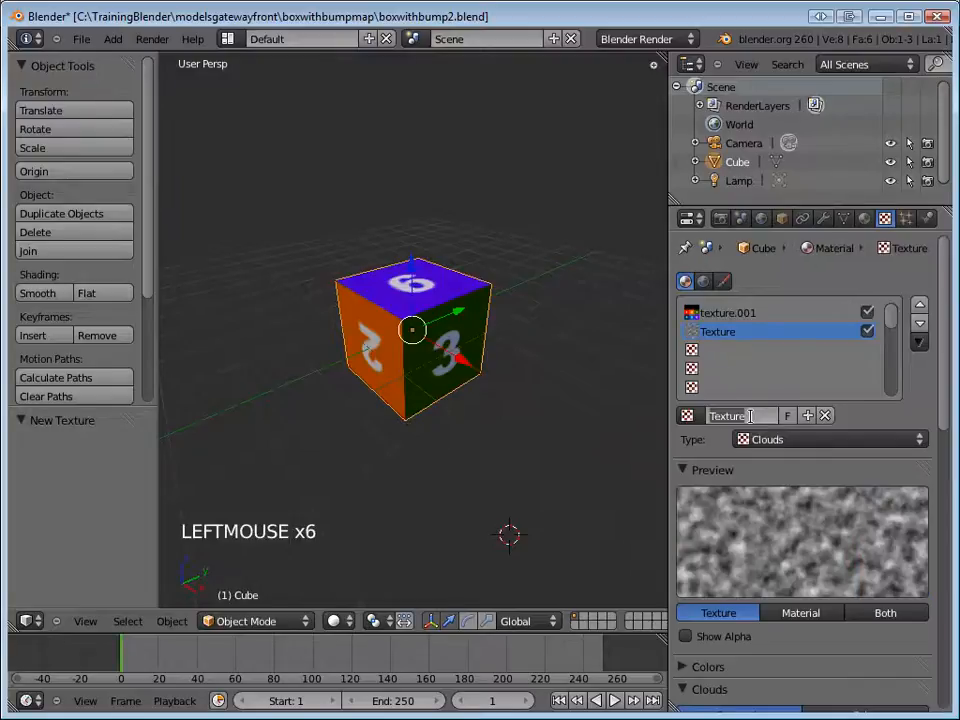
text(bum)
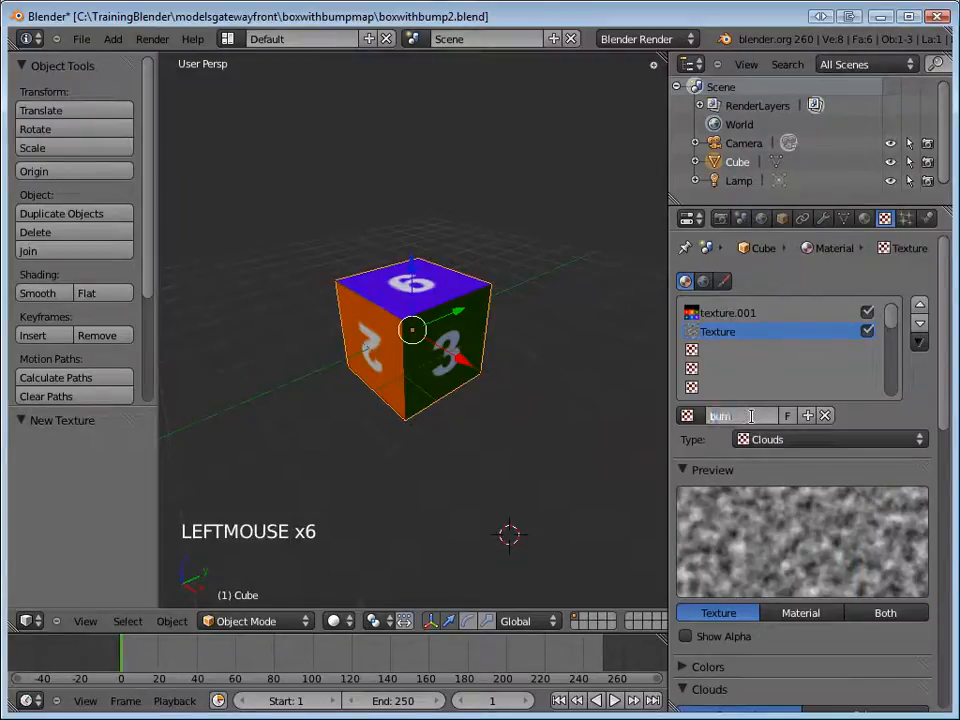
text(p)
key(Return)
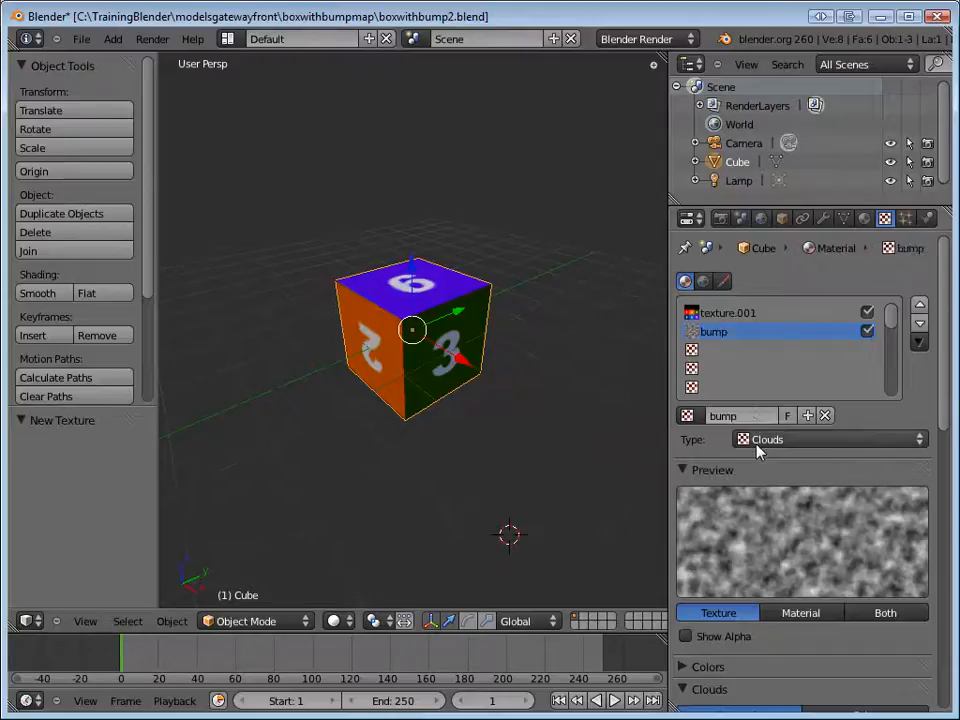
Set the bump texture's type to Image or Movie and load uvboxwithbump3-bump-flt.png into it.
click(757, 442)
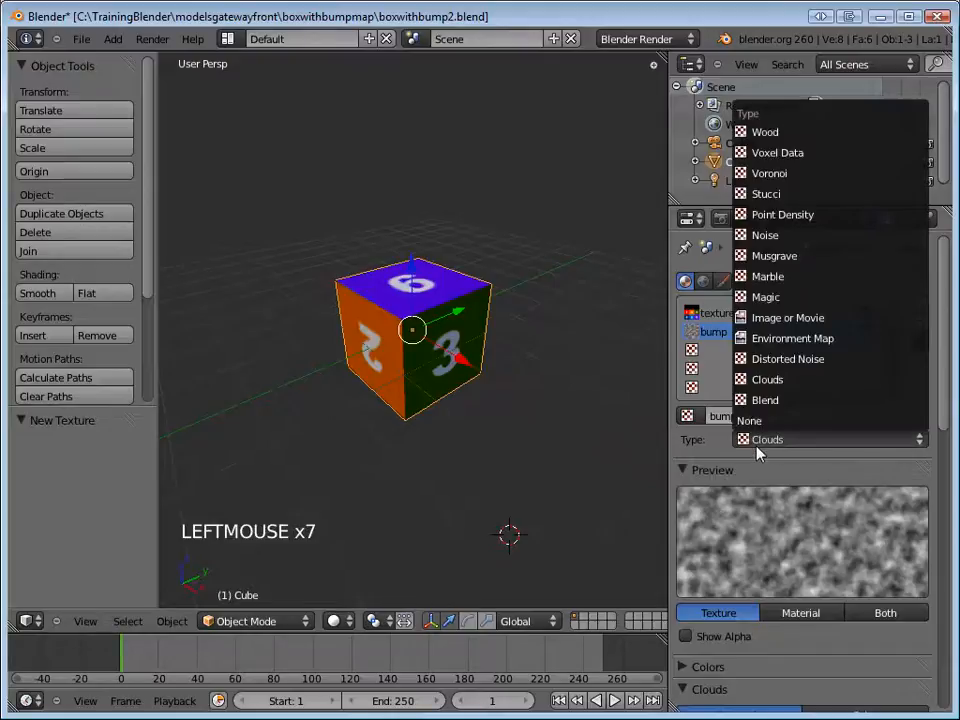
click(853, 318)
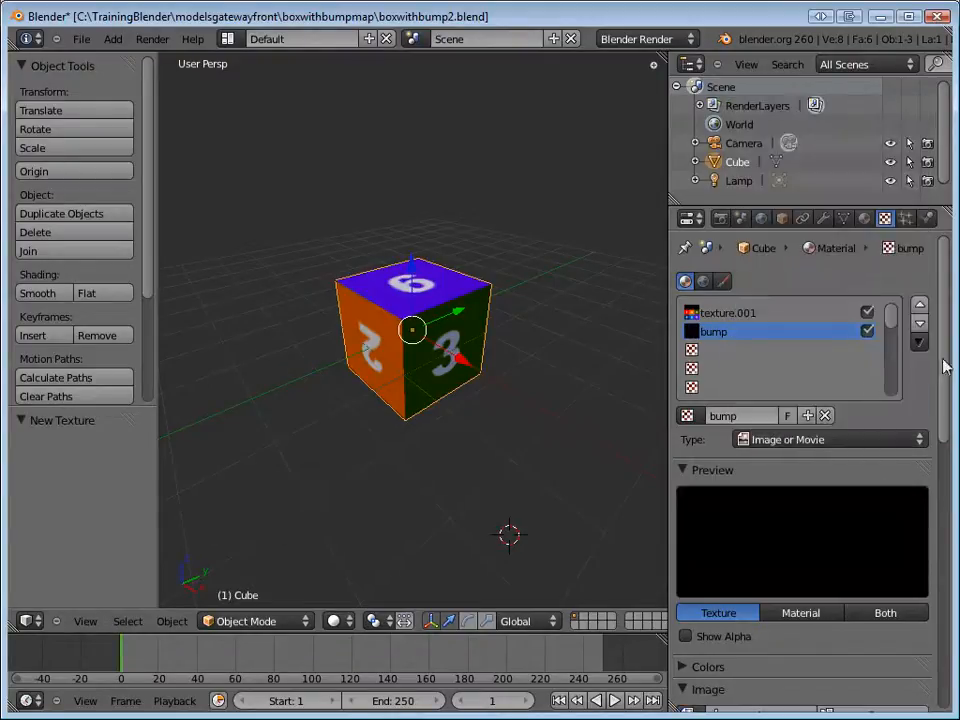
drag(943, 367, 939, 476)
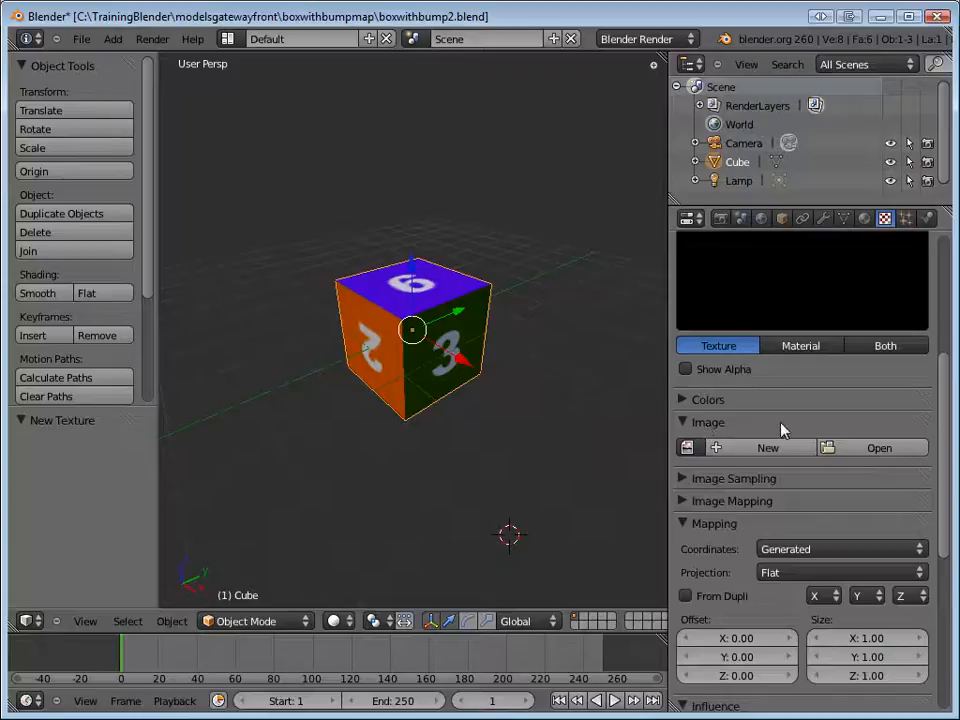
click(880, 449)
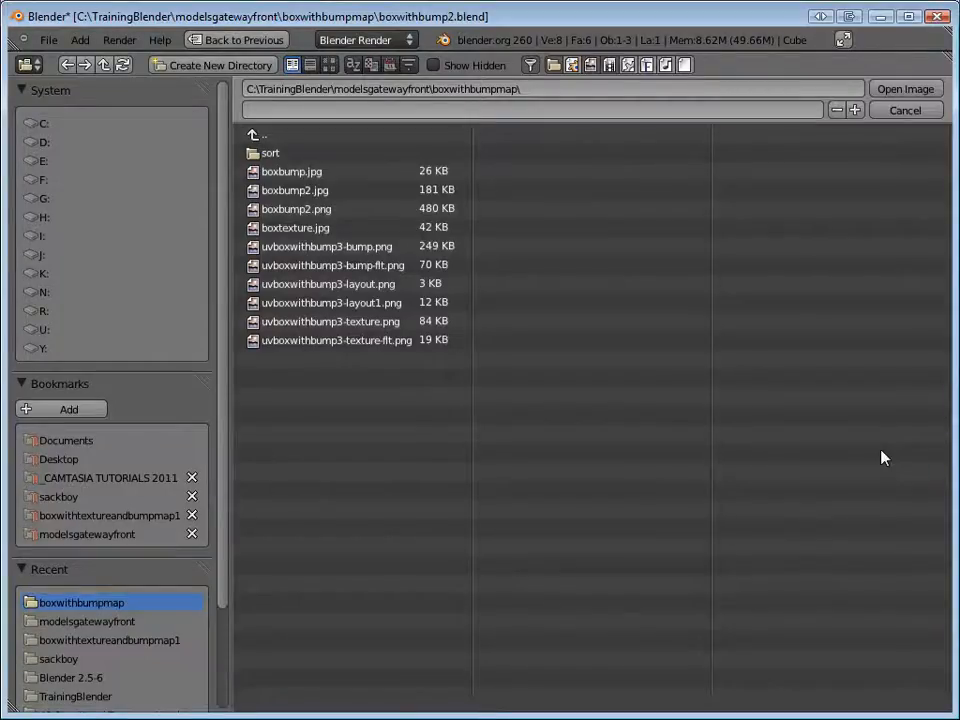
click(373, 265)
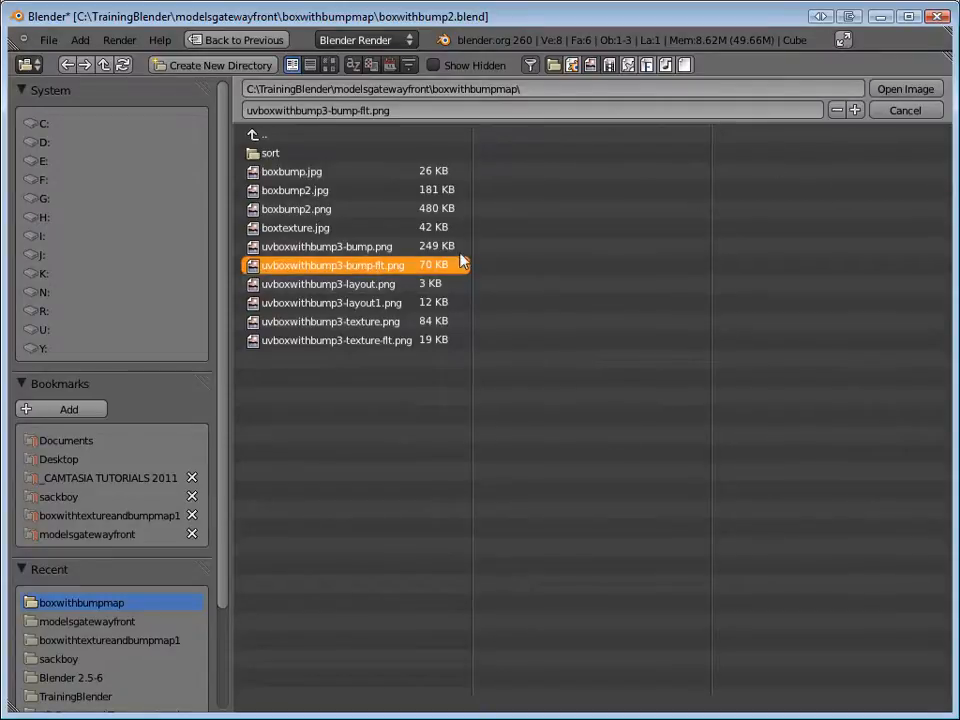
click(906, 90)
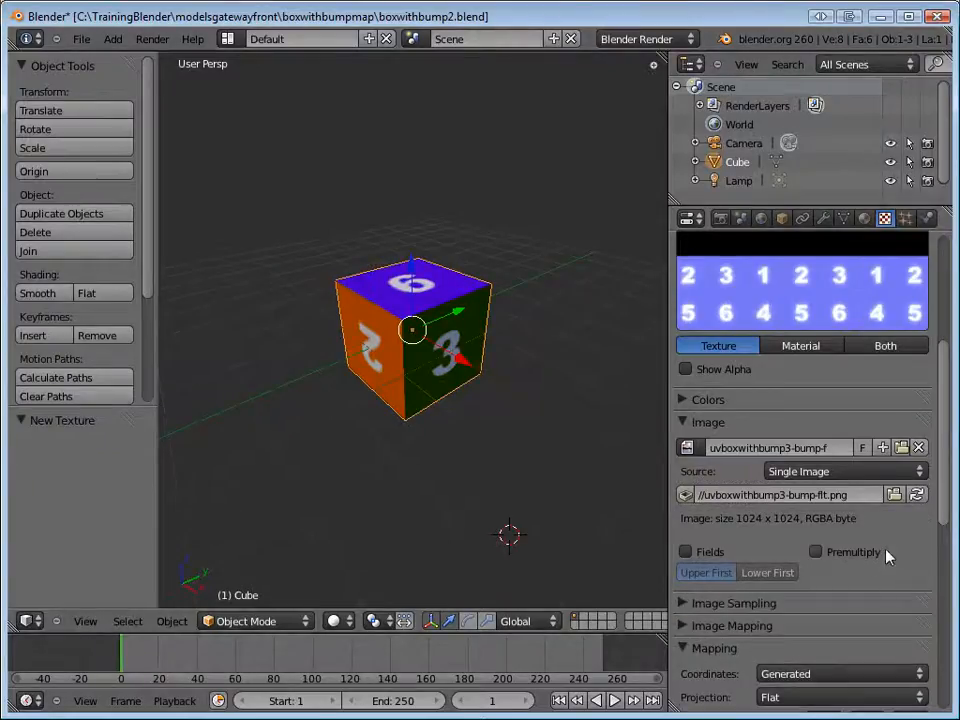
Render the cube to check how the bump image is mapped with Generated coordinates, and close the render.
scroll(890, 547, down, 2)
scroll(890, 547, down, 1)
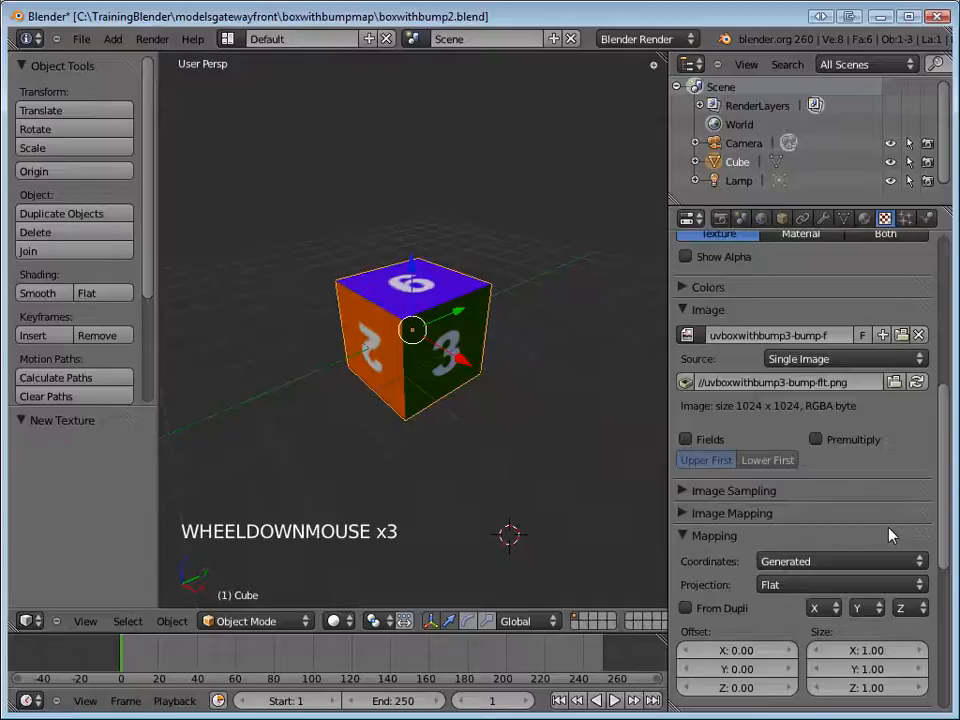
key(F12)
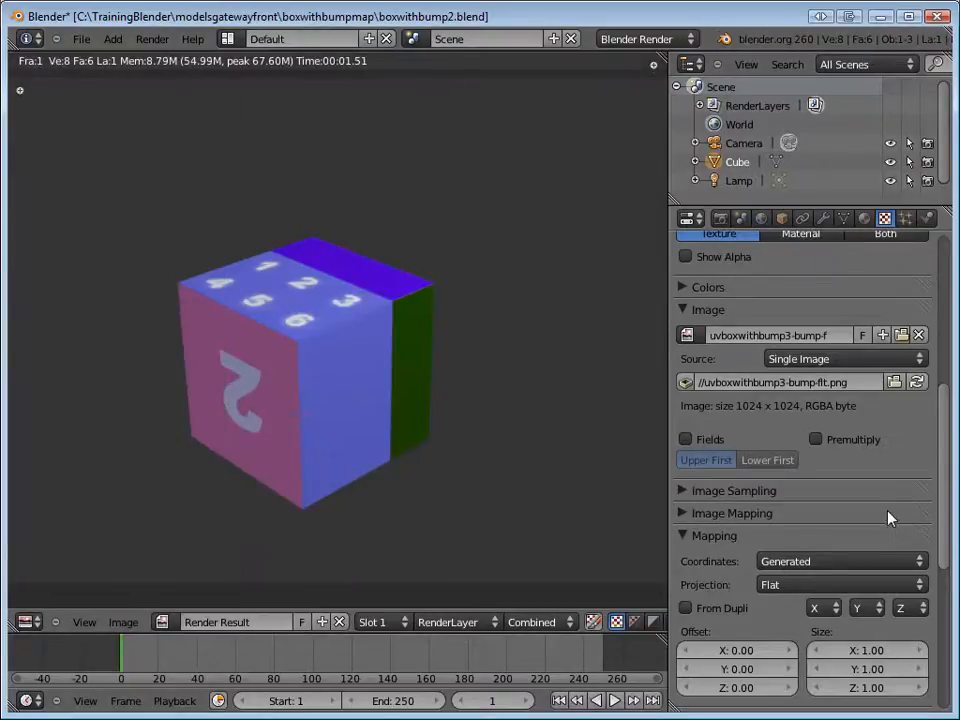
key(F11)
Set the bump texture's mapping coordinates to UV and check the cube with a test render.
scroll(888, 512, down, 3)
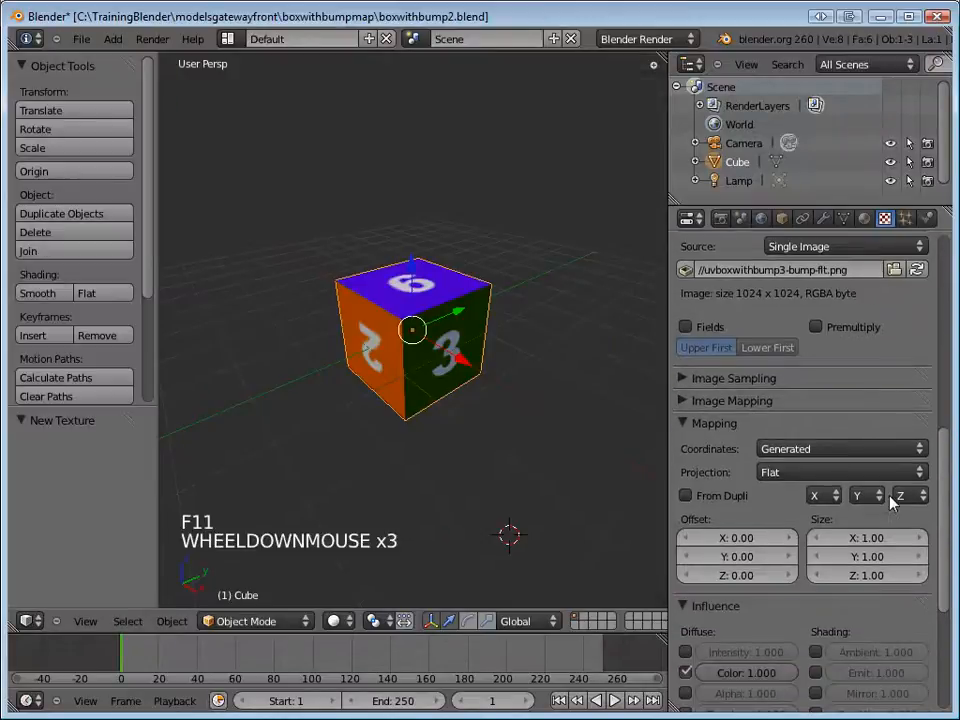
click(898, 449)
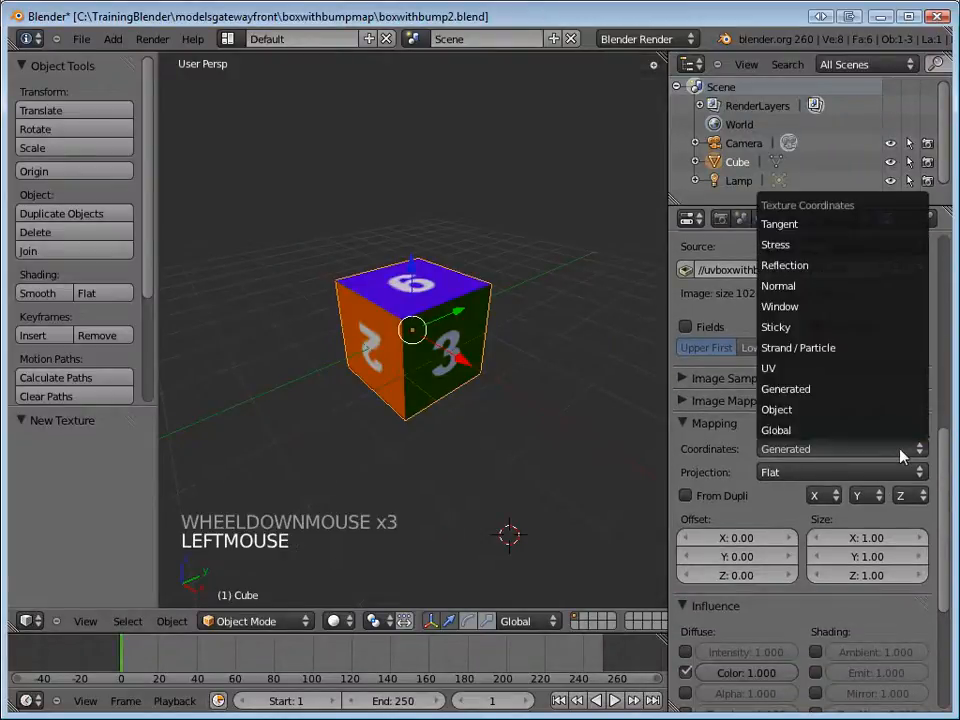
click(866, 370)
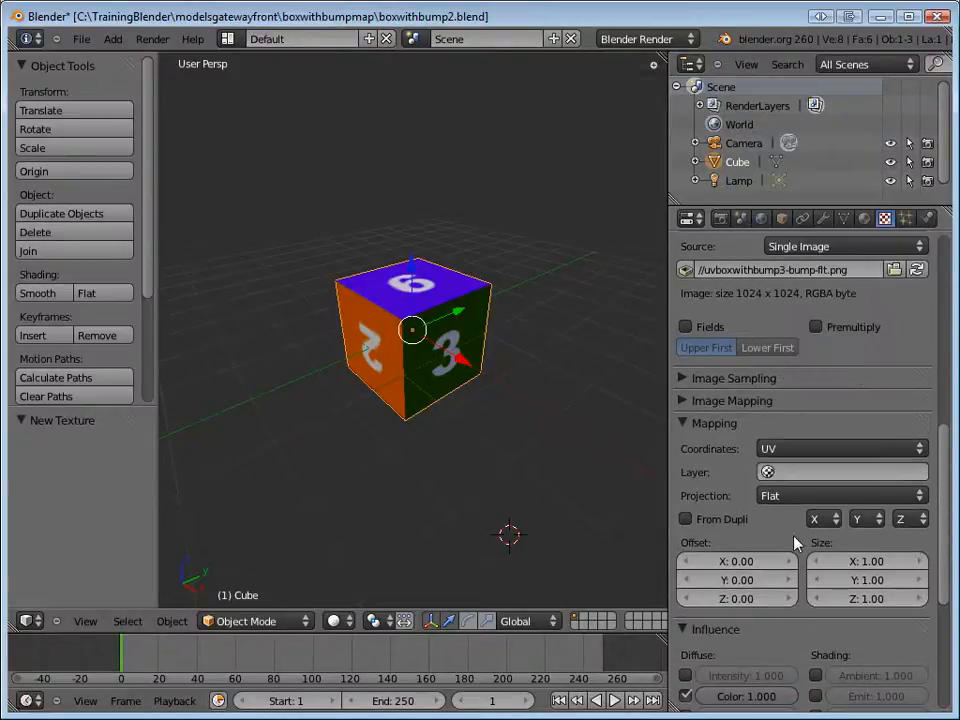
scroll(793, 531, down, 2)
scroll(793, 529, down, 2)
scroll(793, 524, up, 2)
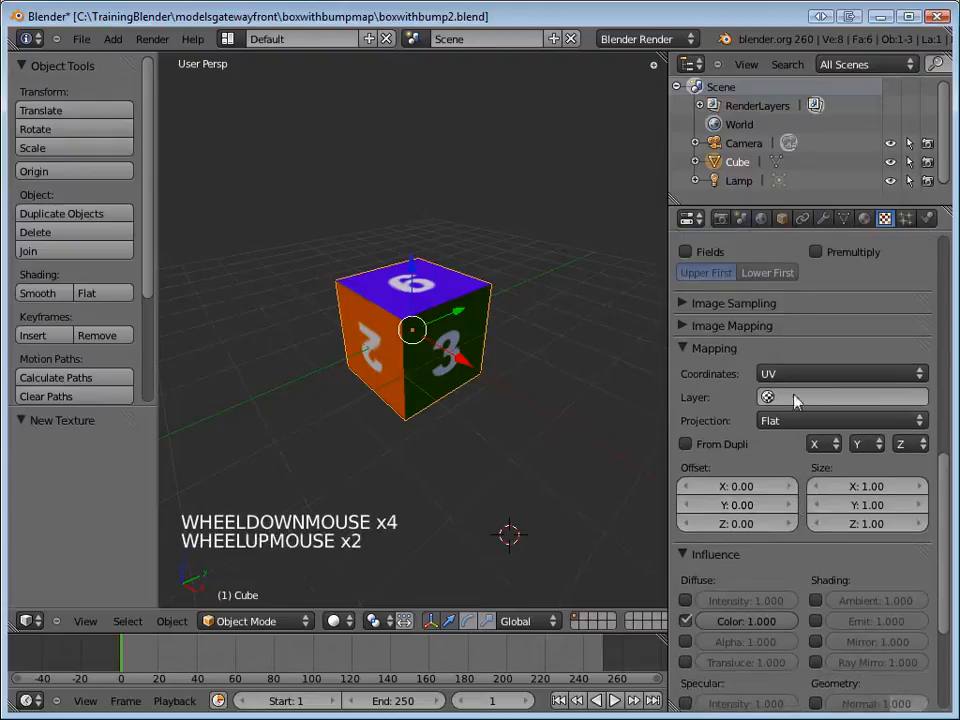
click(583, 456)
key(F12)
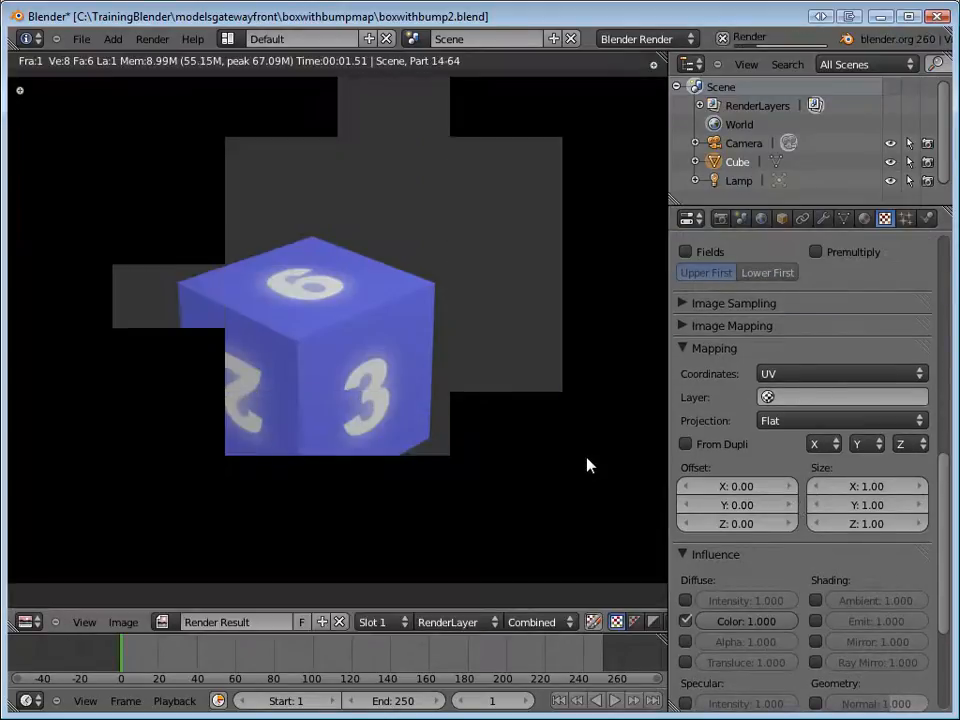
key(F11)
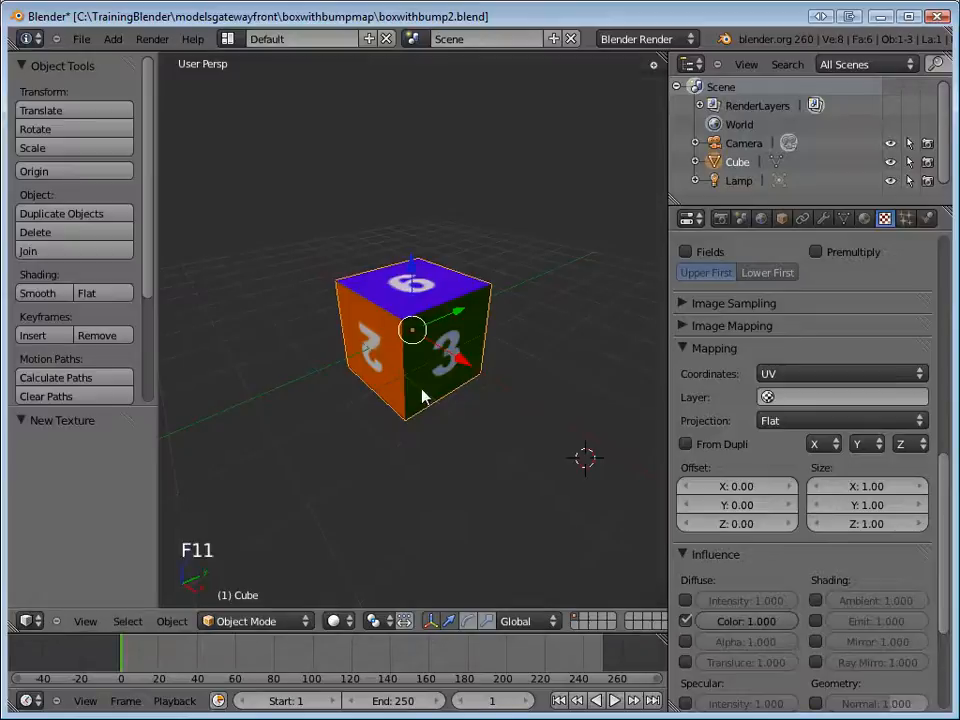
Turn off the bump texture's diffuse Color influence and check the cube with a test render.
scroll(783, 562, down, 2)
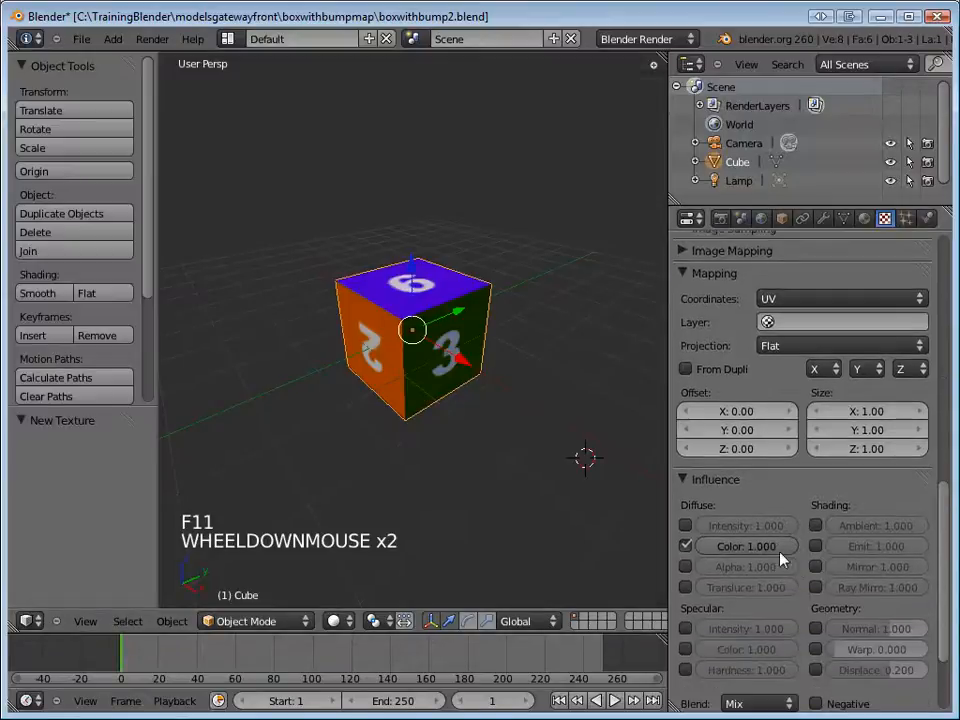
click(685, 546)
key(F12)
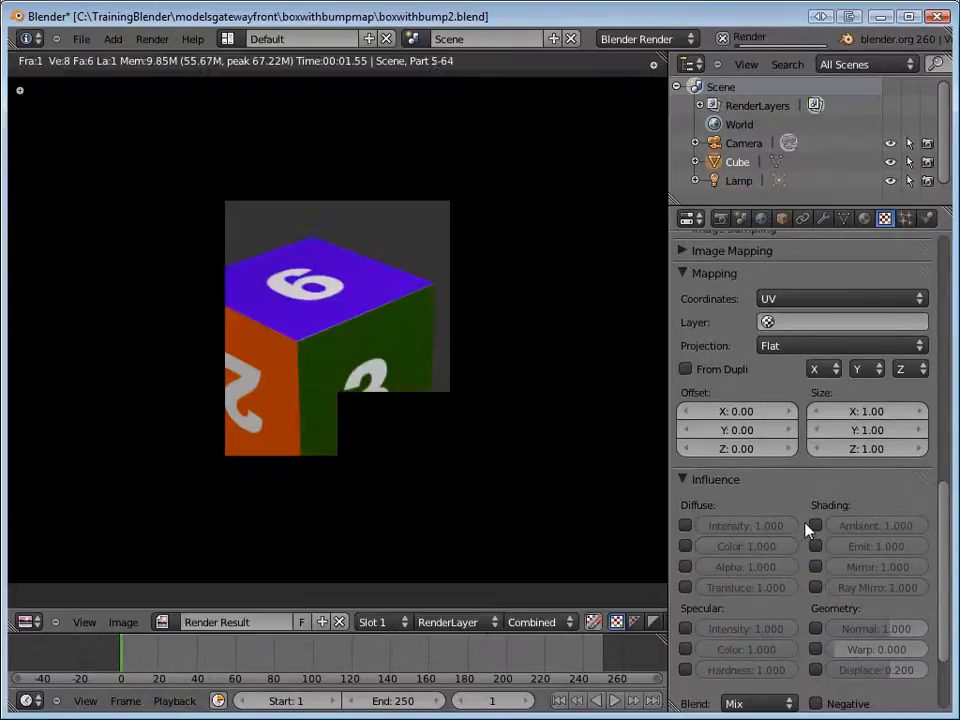
key(F11)
Enable the bump texture's geometry Normal influence, test-render the cube, raise the value to 3.642 and render again.
scroll(812, 528, down, 2)
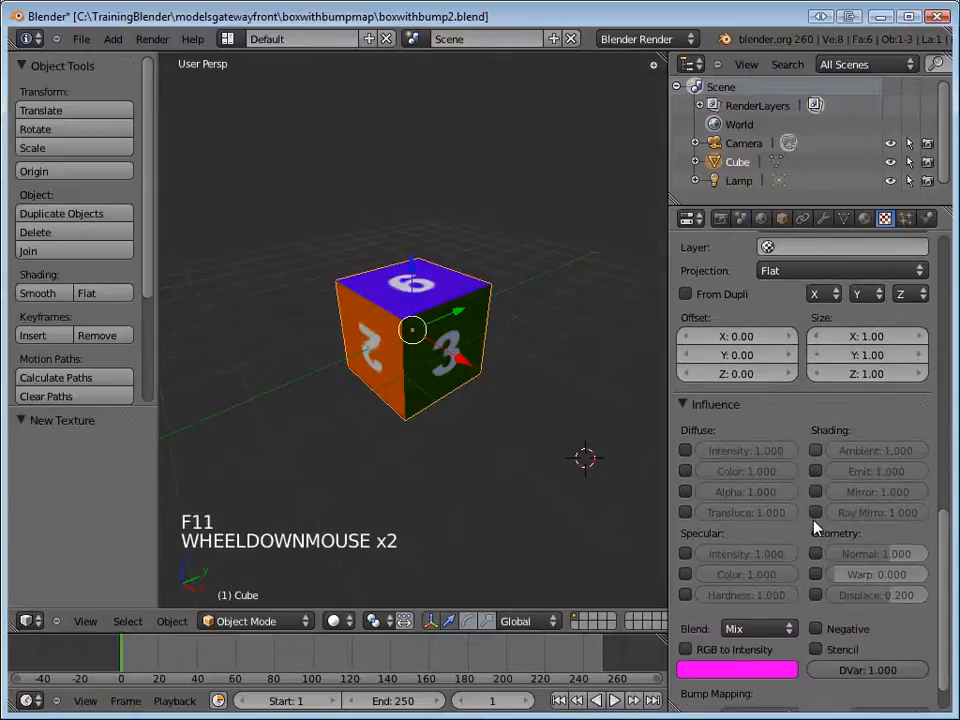
click(816, 553)
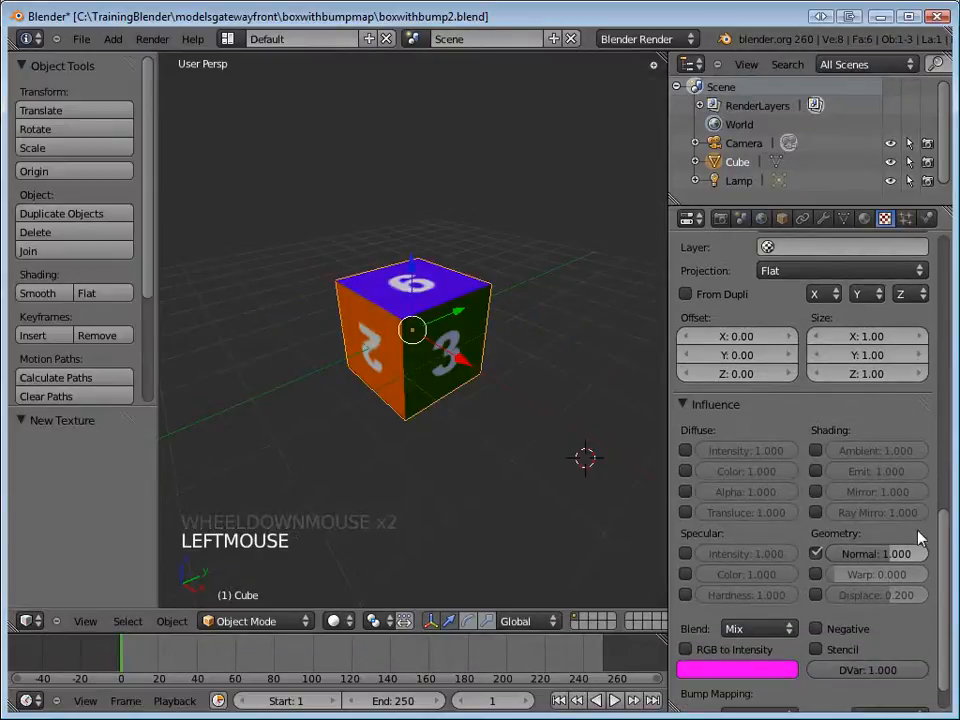
key(F12)
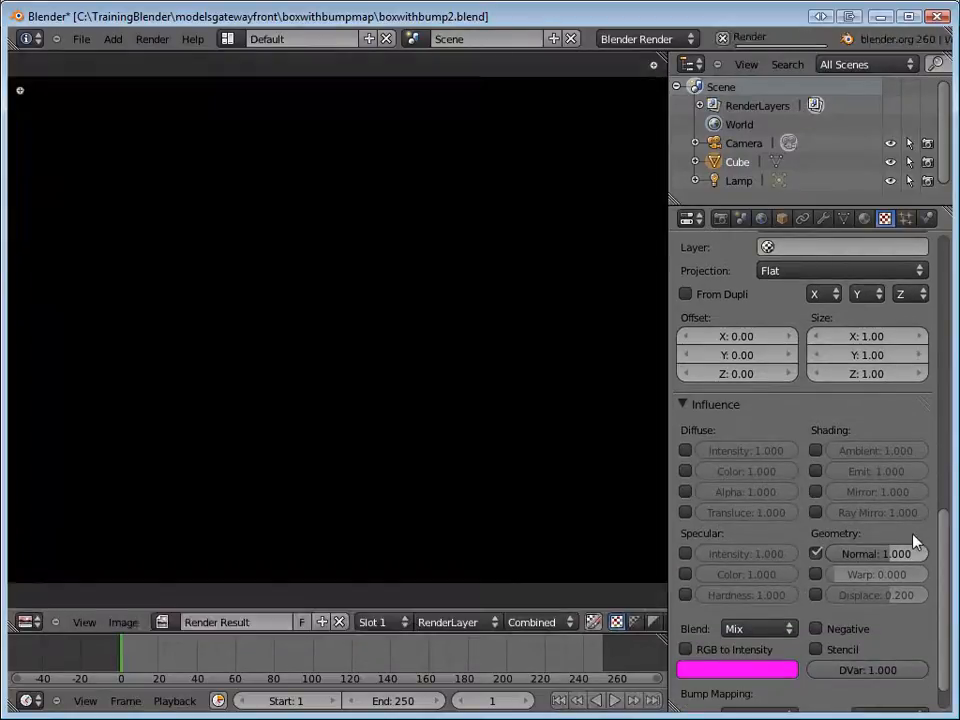
key(F11)
drag(810, 556, 893, 562)
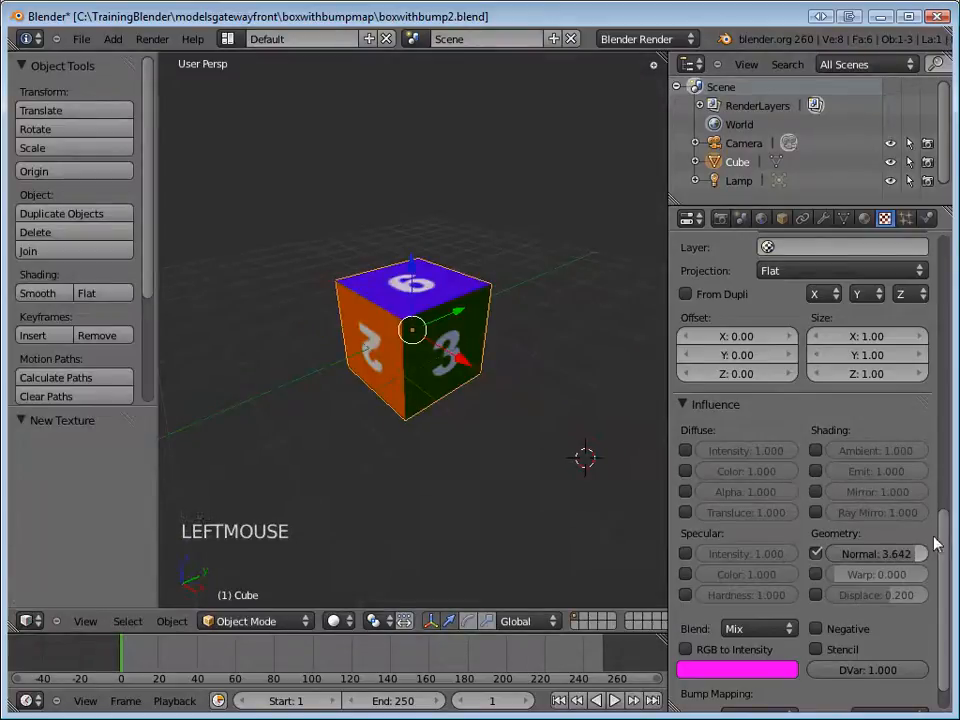
key(F12)
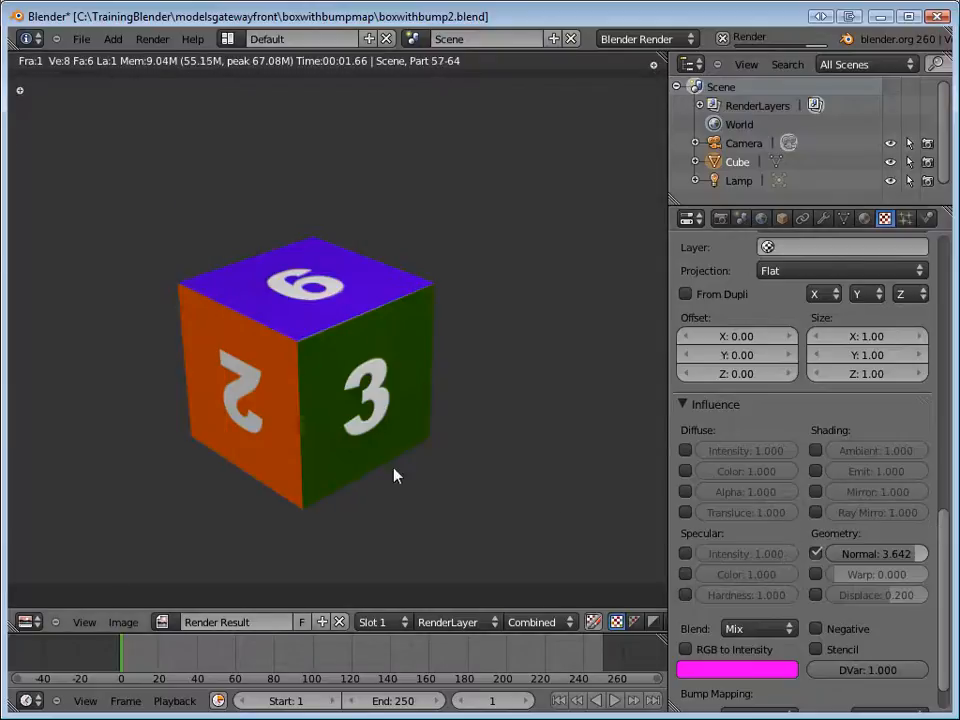
Raise the bump texture's geometry Normal influence to 4.396 and check the cube with a test render.
drag(886, 566, 893, 562)
key(F12)
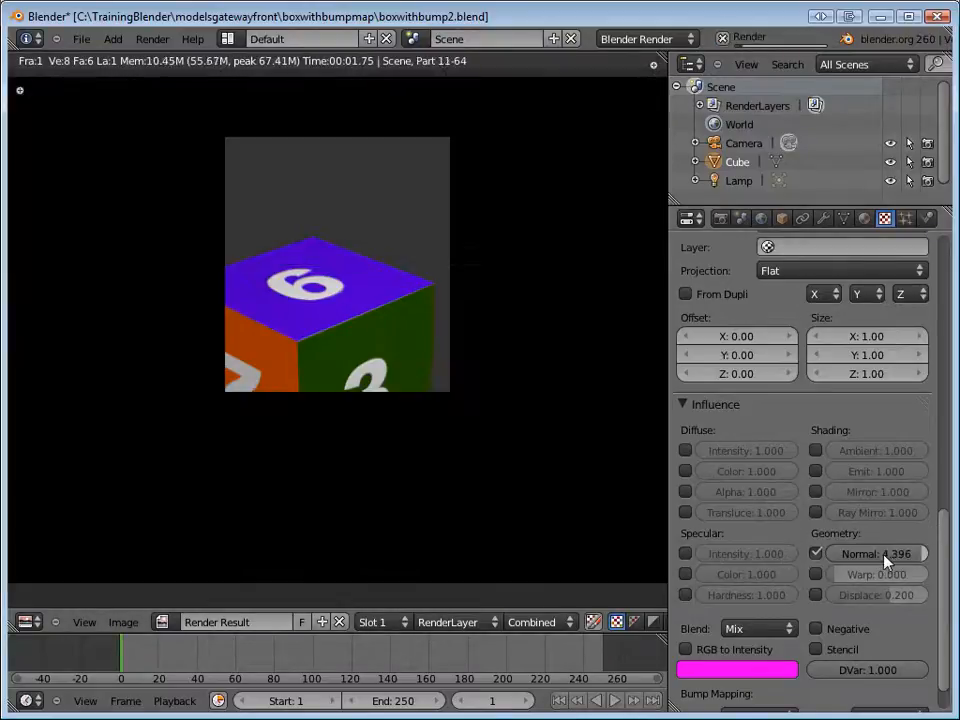
key(F11)
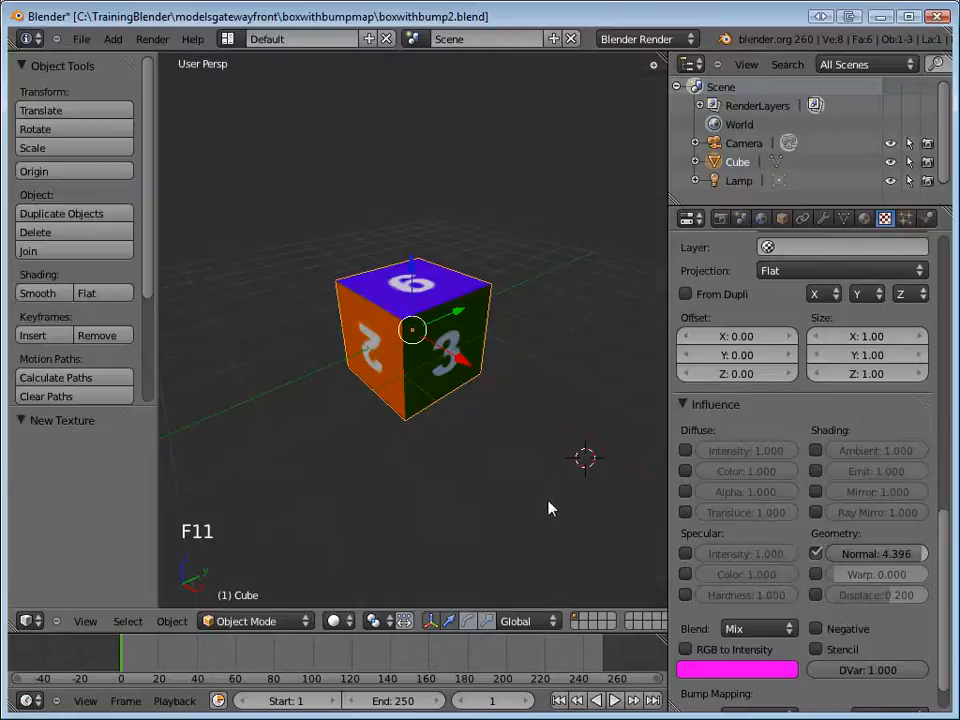
Save the scene over the existing boxwithbump2.blend file.
key(ctrl+s)
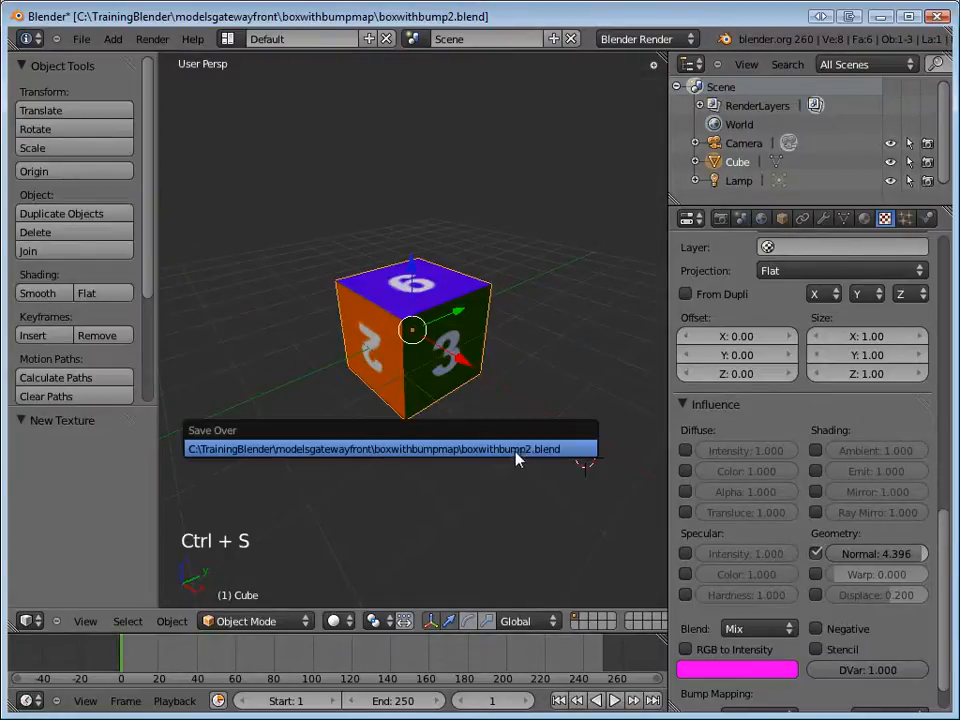
click(517, 452)
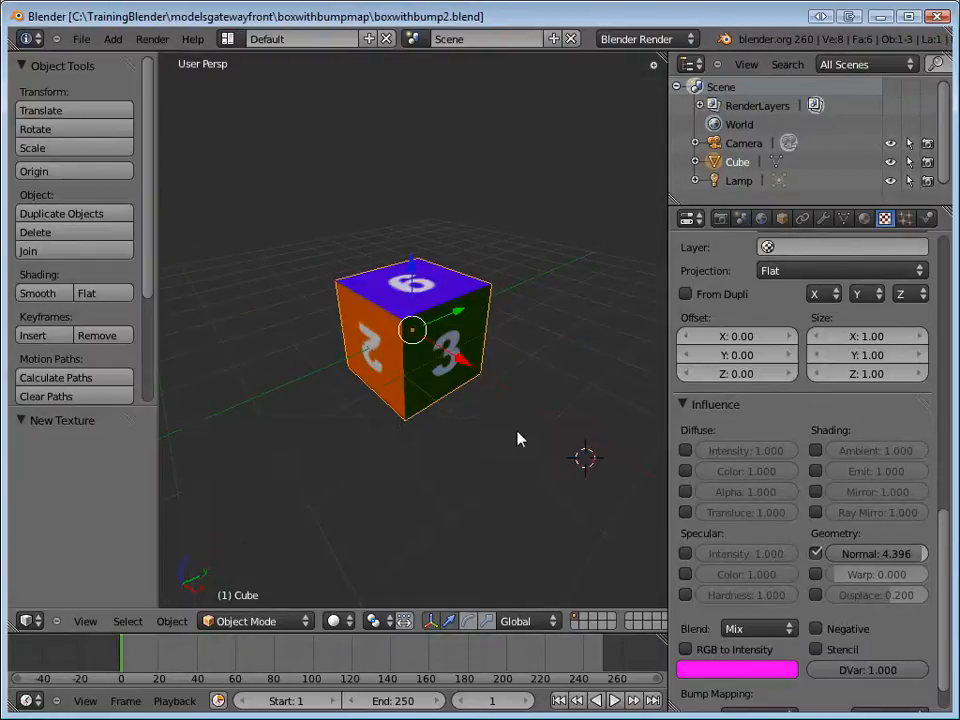
Switch to the top orthographic view and add a point lamp at the 3D cursor.
key(KP_7)
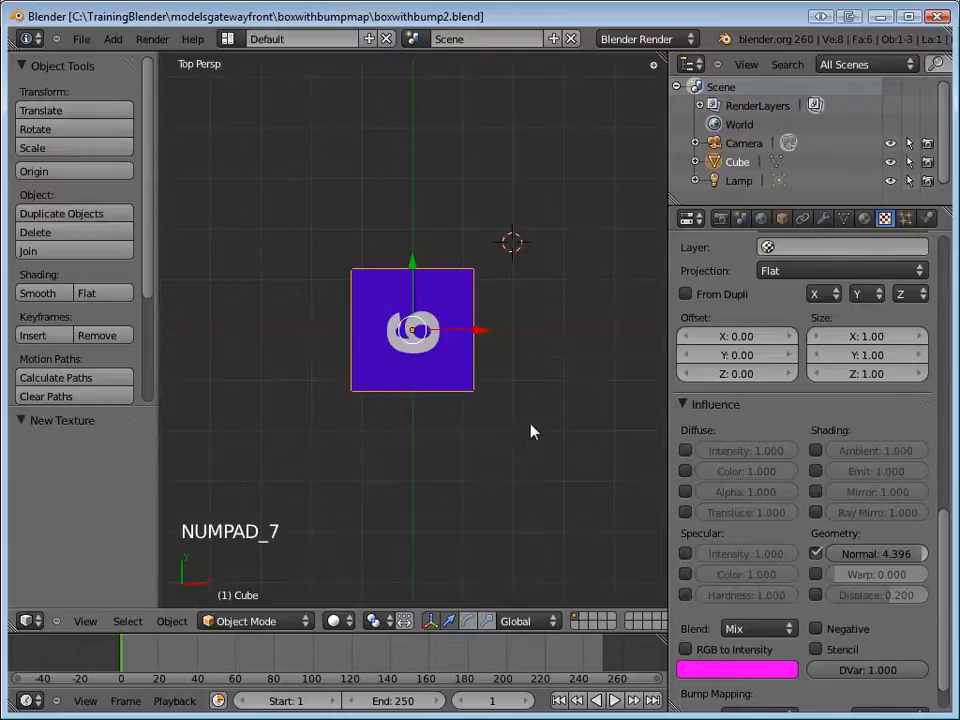
scroll(531, 431, down, 2)
scroll(531, 431, up, 2)
scroll(531, 431, down, 2)
scroll(531, 431, up, 1)
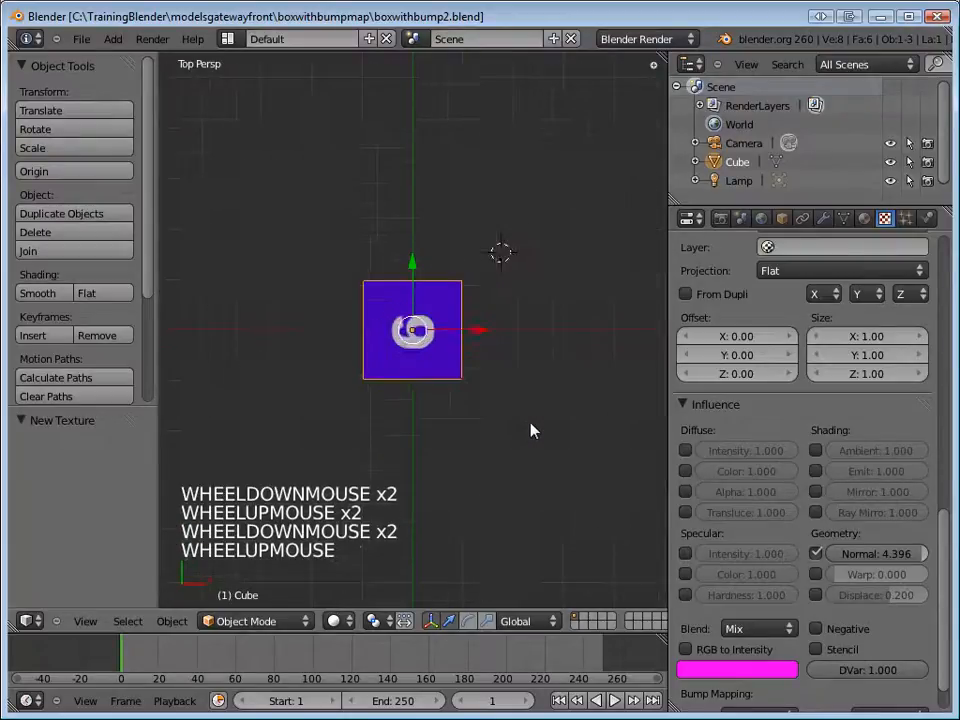
key(KP_5)
scroll(556, 484, down, 1)
scroll(545, 470, up, 4)
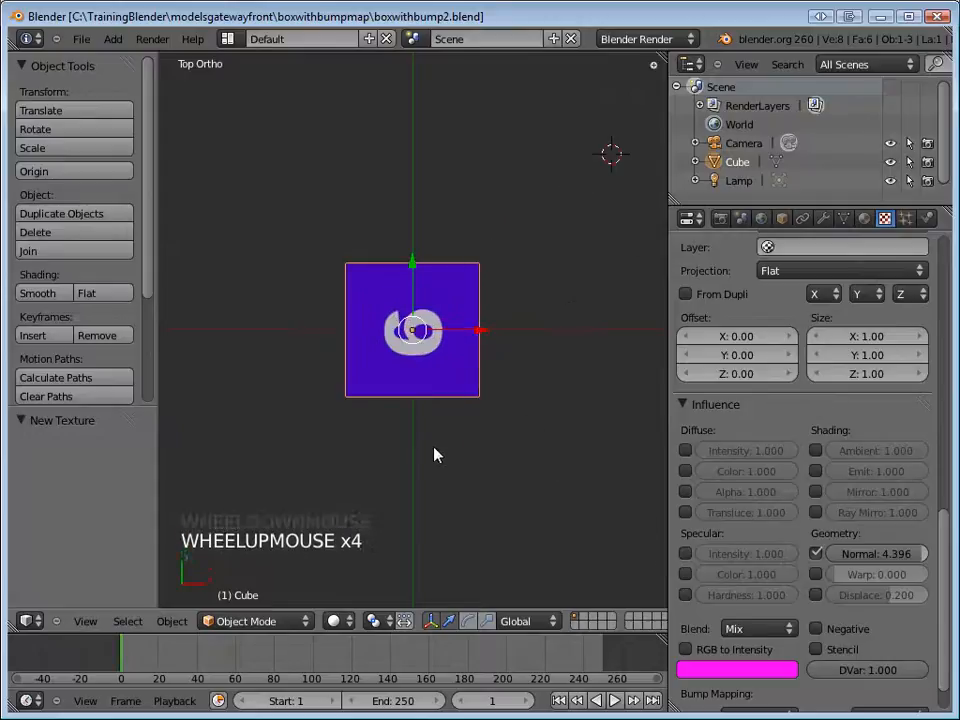
key(shift+a)
mouse_move(429, 454)
click(506, 455)
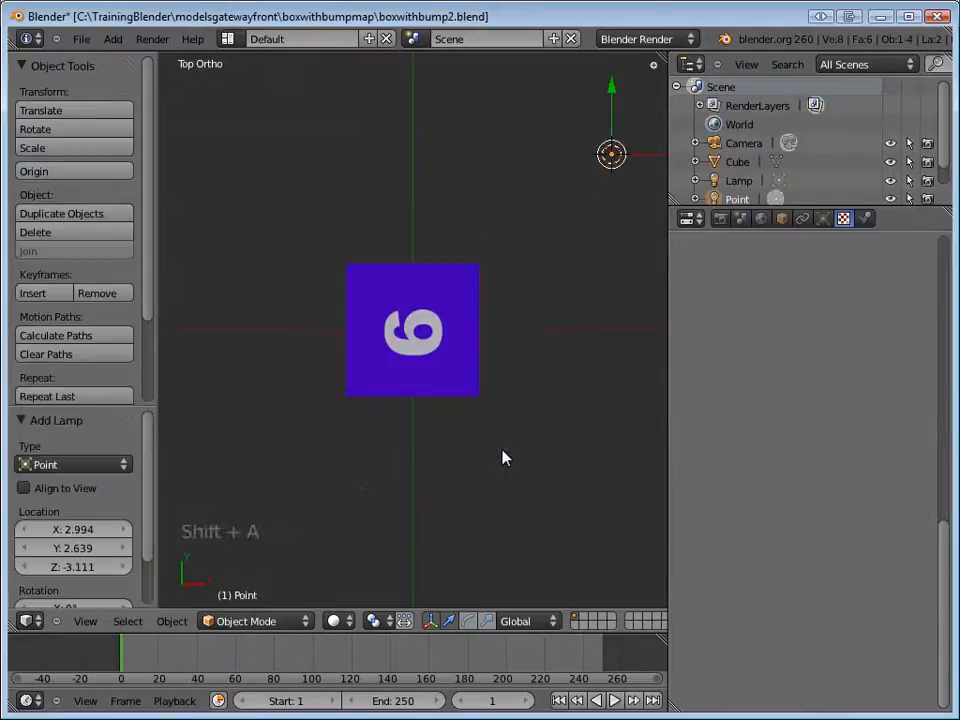
Move the original lamp in the top view to in front of the cube, centring it with an X shift of about -3.936.
scroll(512, 446, down, 7)
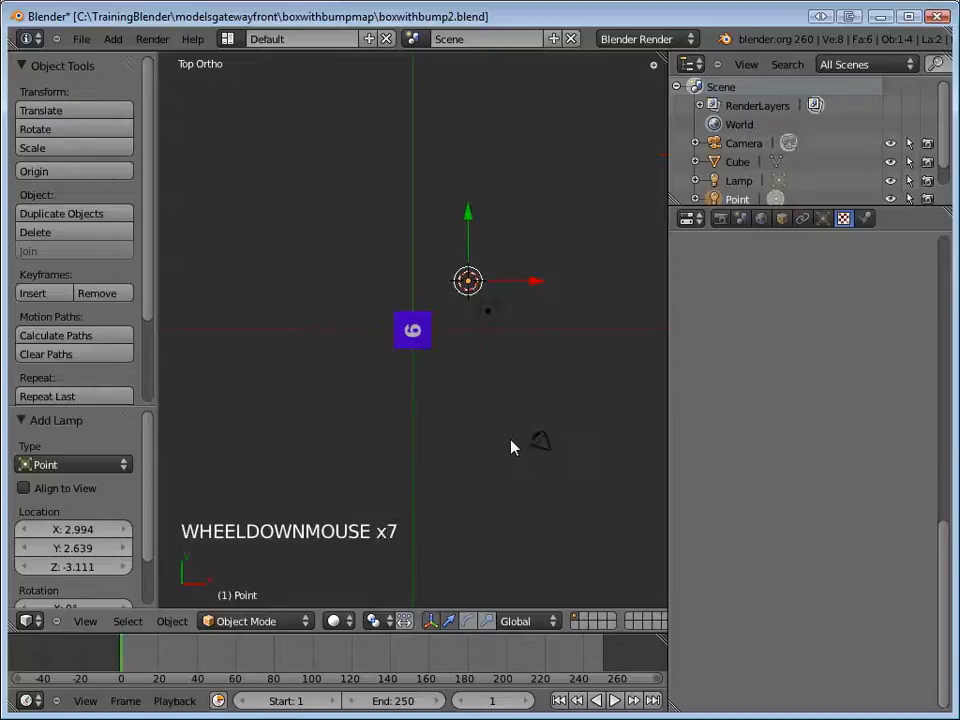
right_click(490, 314)
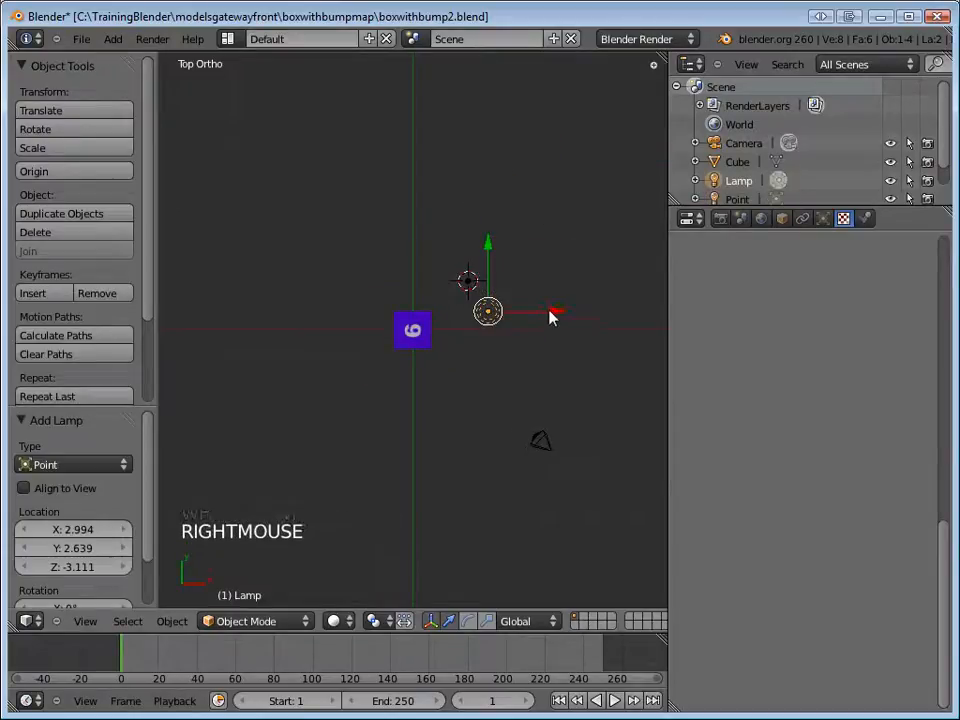
drag(496, 258, 500, 328)
key(g)
click(444, 414)
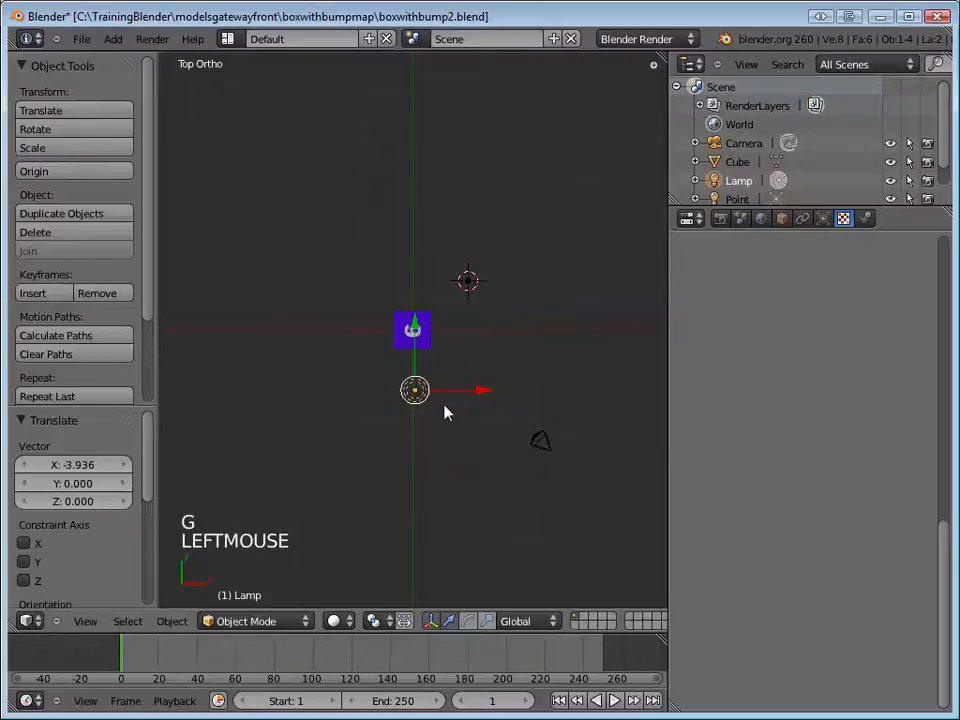
Shift the original lamp about 0.656 in Y and -3.785 in Z in the side view, and test-render the cube.
key(KP_3)
key(g)
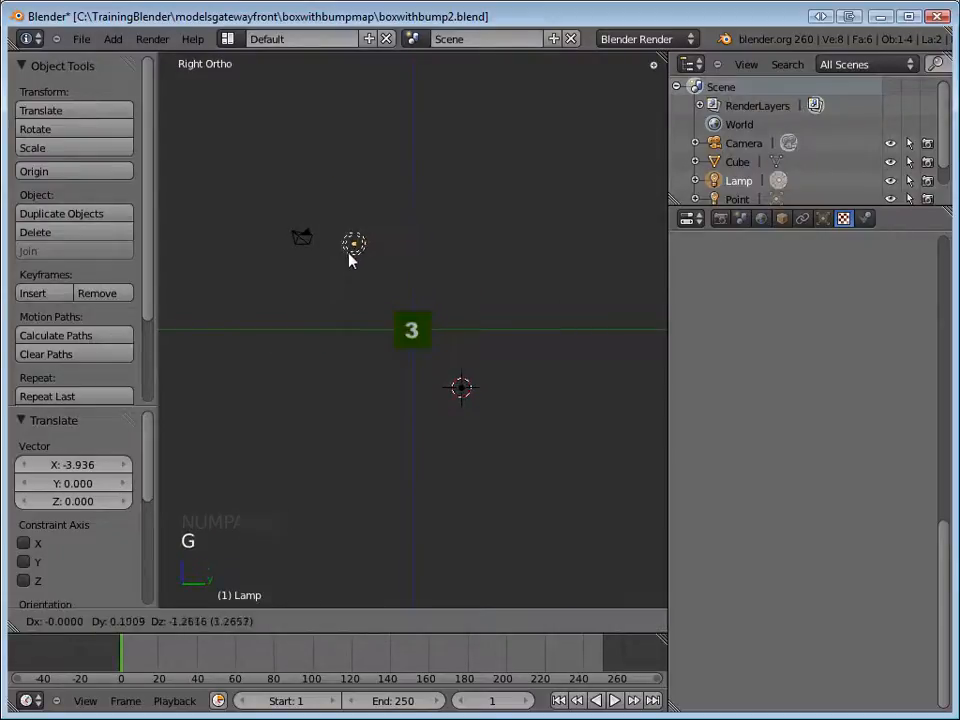
click(361, 294)
key(F12)
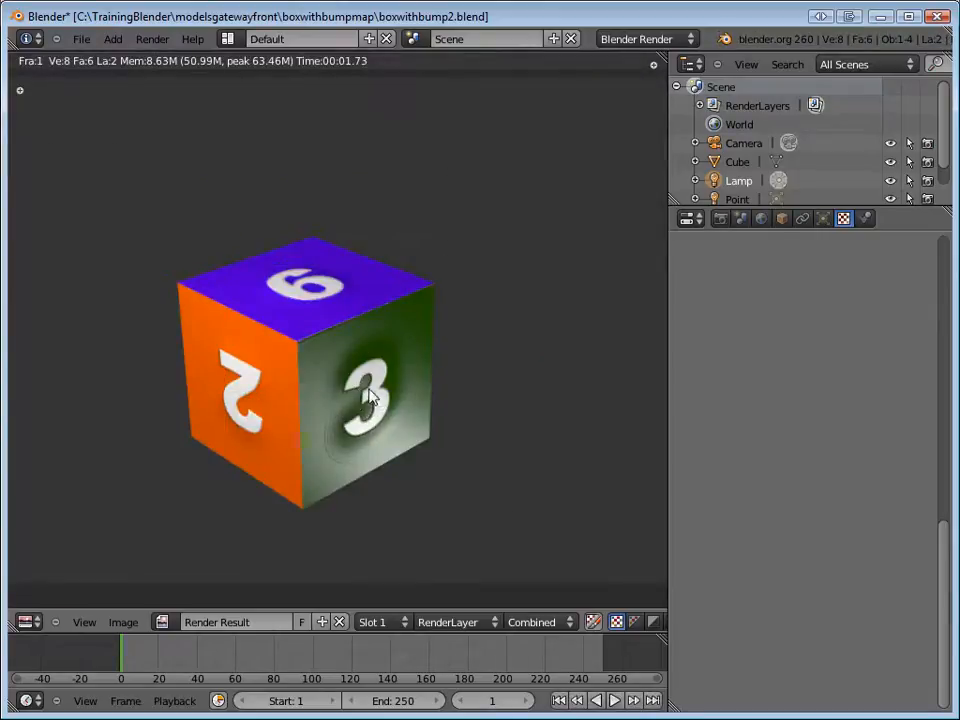
key(F11)
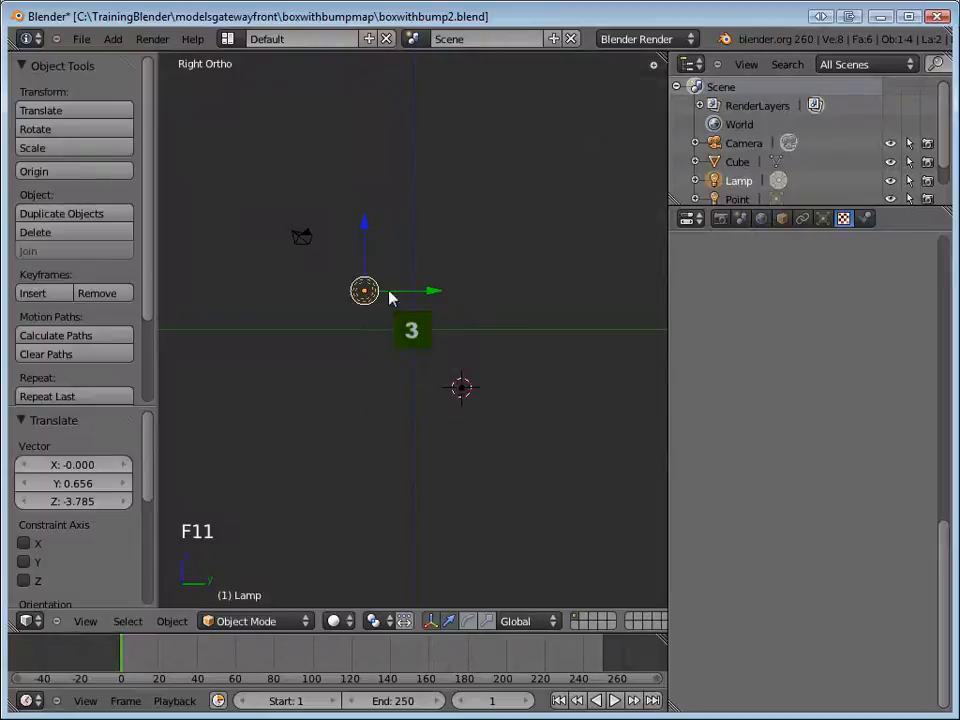
Raise the original lamp about 4.643 along Z and check the lighting with a test render.
drag(362, 237, 364, 146)
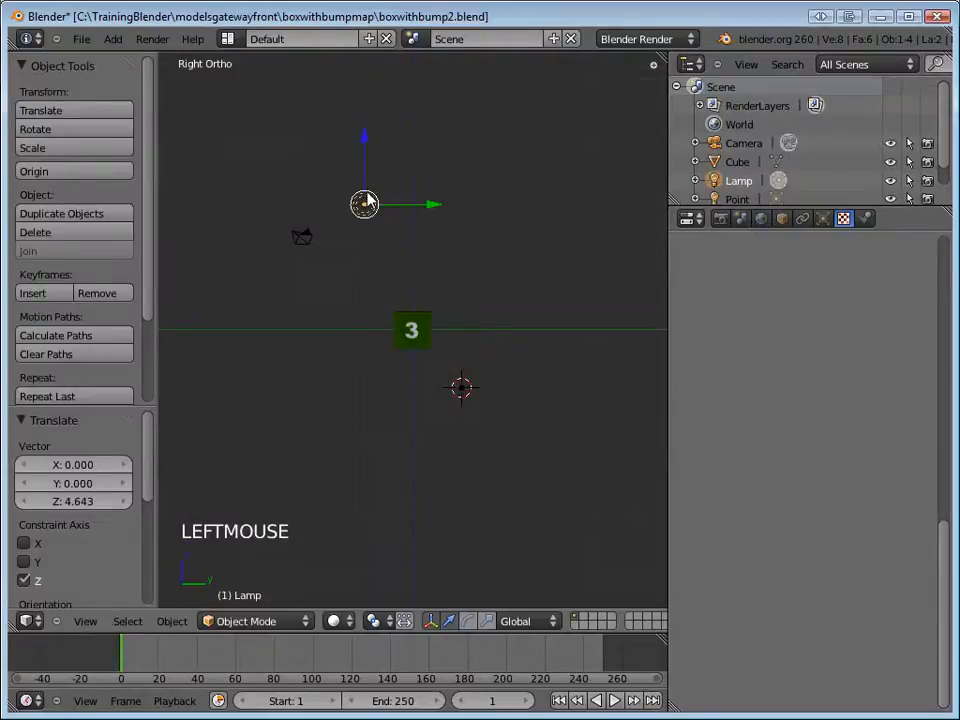
key(F12)
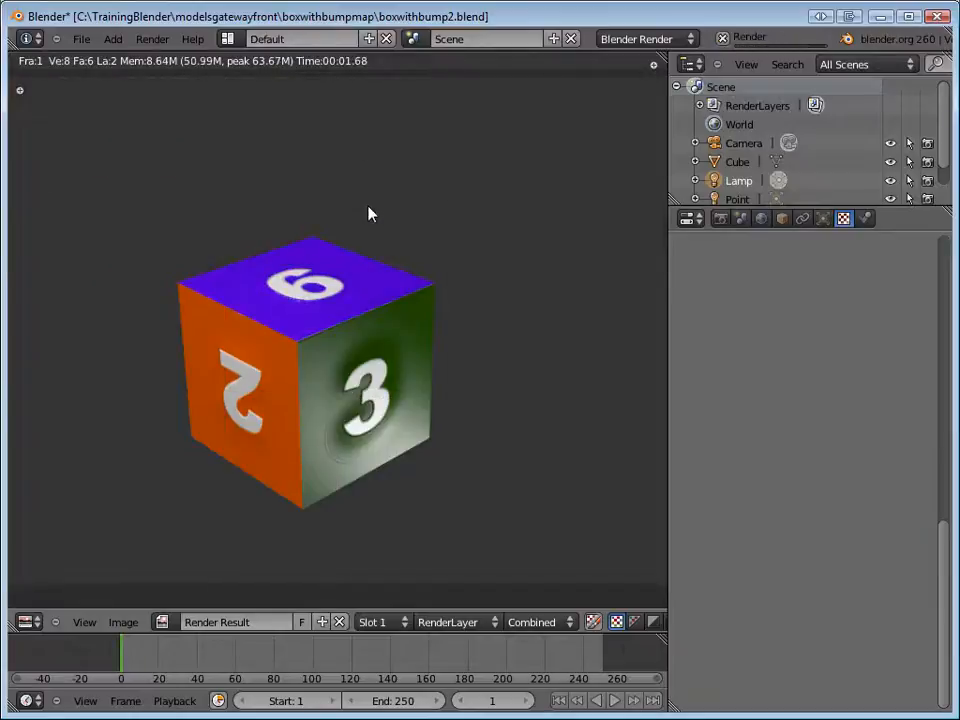
key(F11)
Delete the original lamp and check the cube's lighting with a test render.
scroll(455, 275, down, 2)
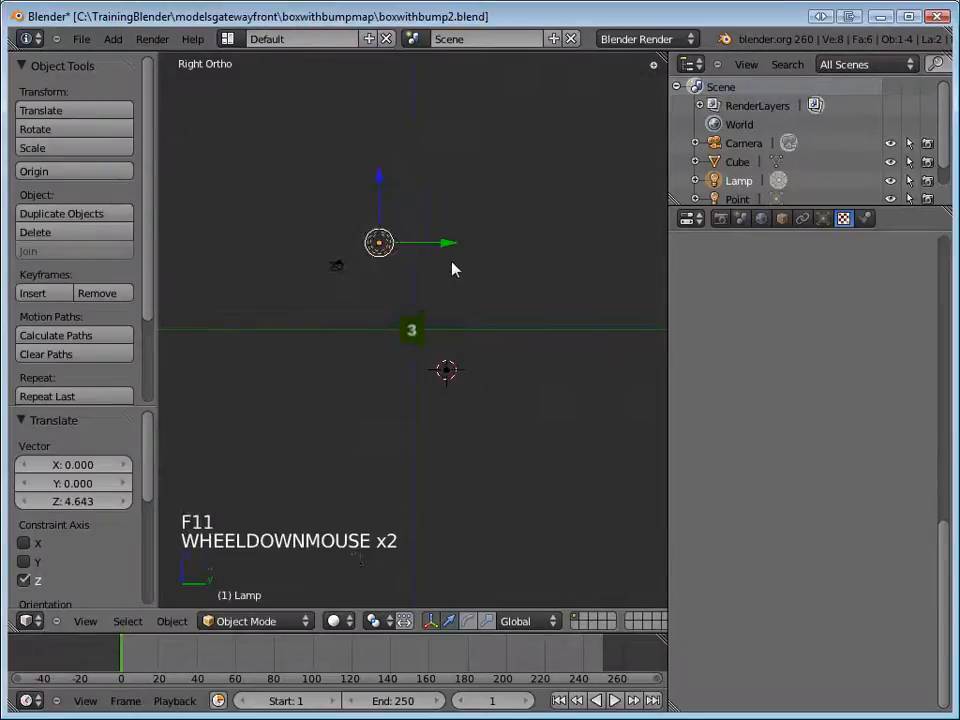
scroll(454, 268, up, 4)
scroll(462, 284, down, 2)
scroll(464, 287, up, 1)
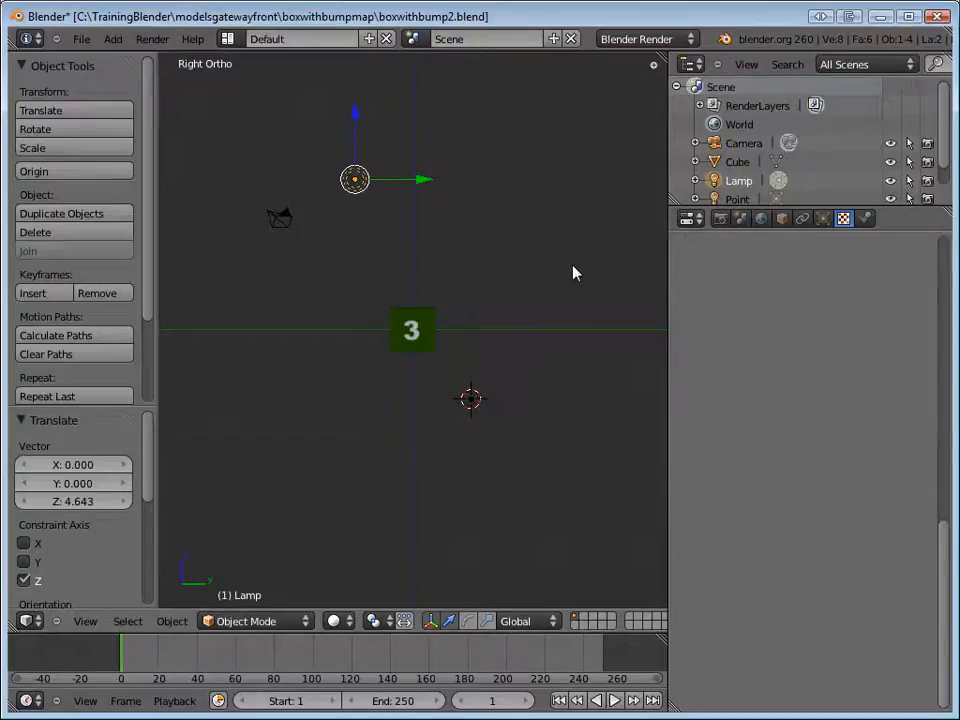
right_click(360, 184)
key(x)
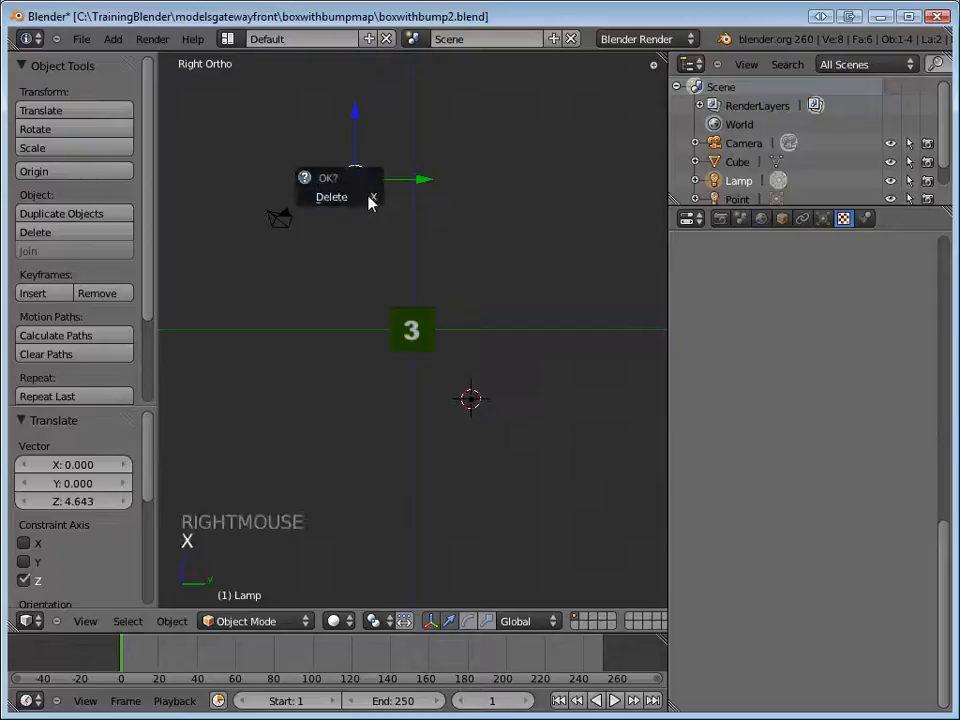
click(369, 200)
key(F12)
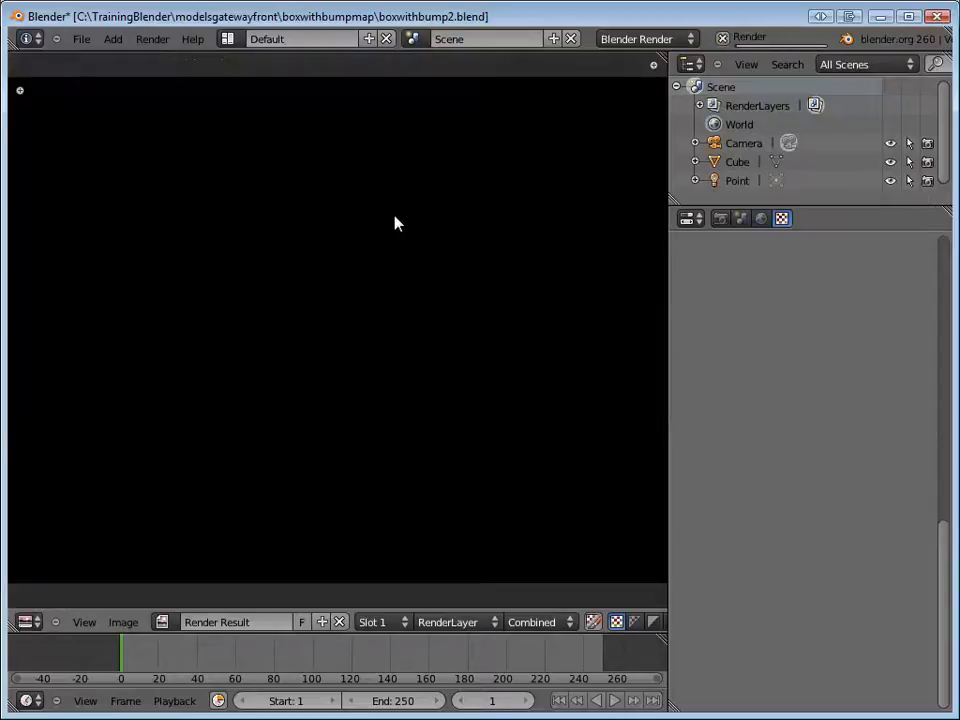
key(F12)
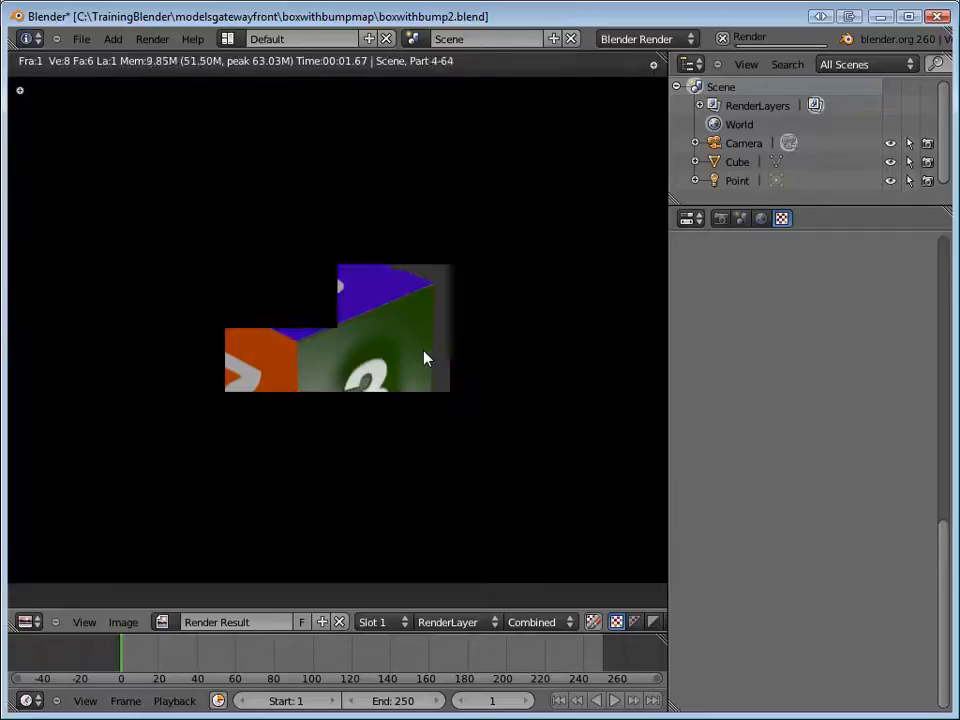
key(F11)
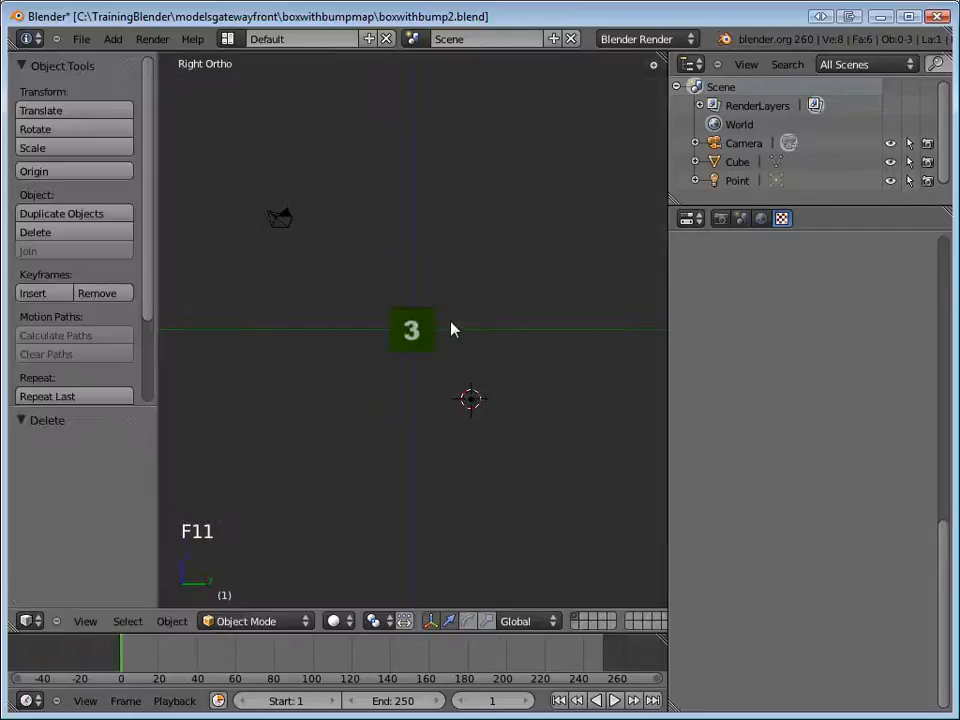
Select the cube in the camera view and review its bump texture's image and mapping settings.
scroll(454, 330, down, 3)
scroll(454, 330, up, 8)
key(KP_0)
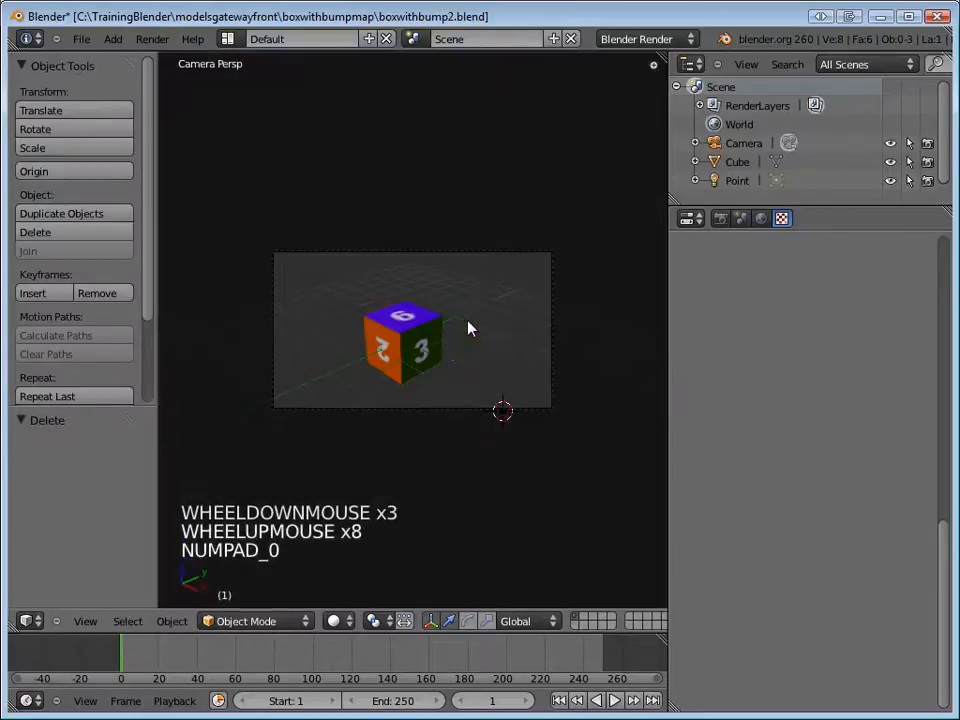
scroll(444, 354, up, 3)
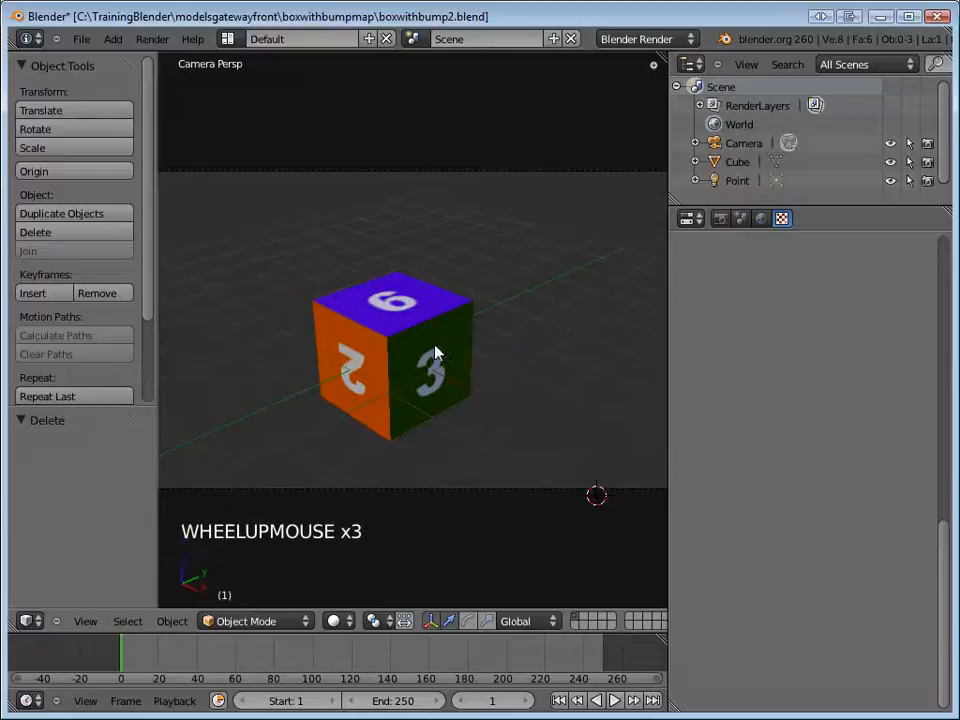
right_click(440, 343)
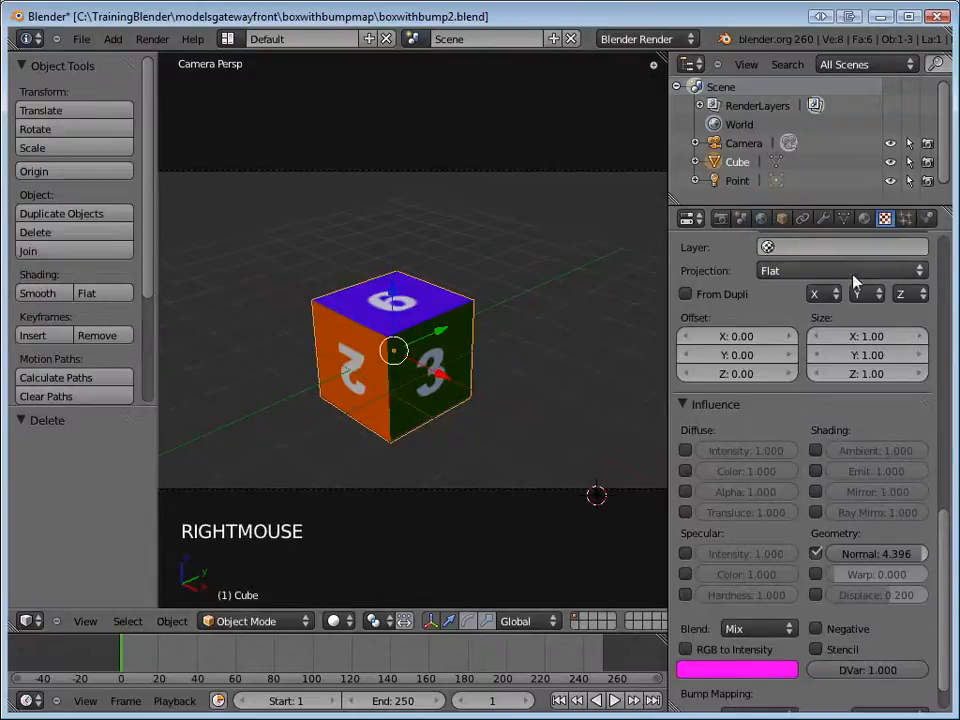
scroll(926, 318, up, 7)
scroll(926, 318, up, 3)
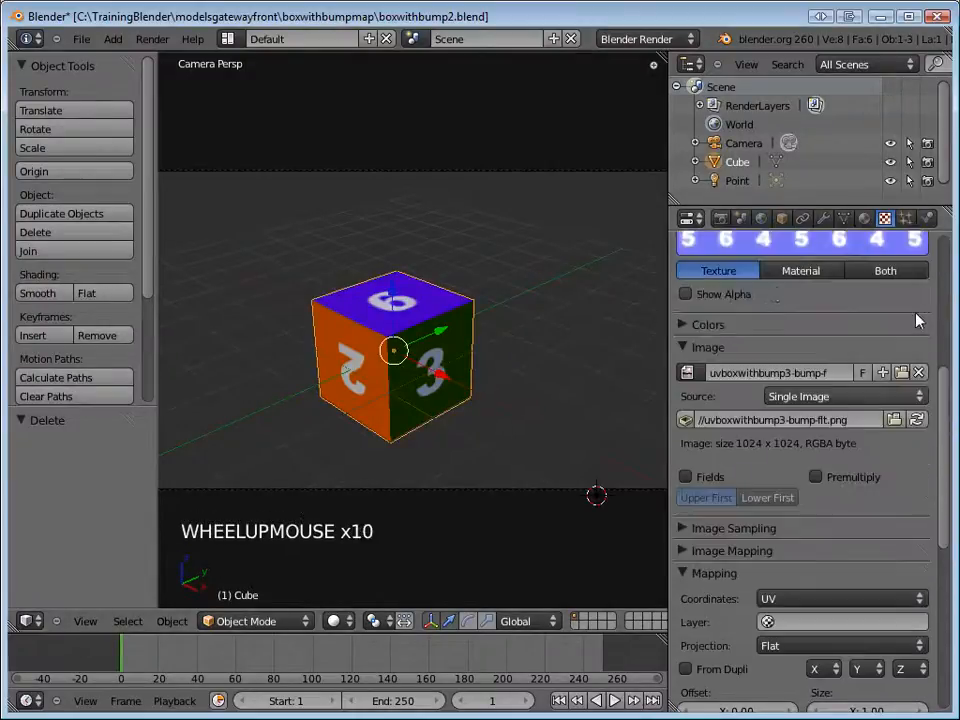
Save the file and check the cube with a test render from the camera.
click(81, 38)
click(124, 158)
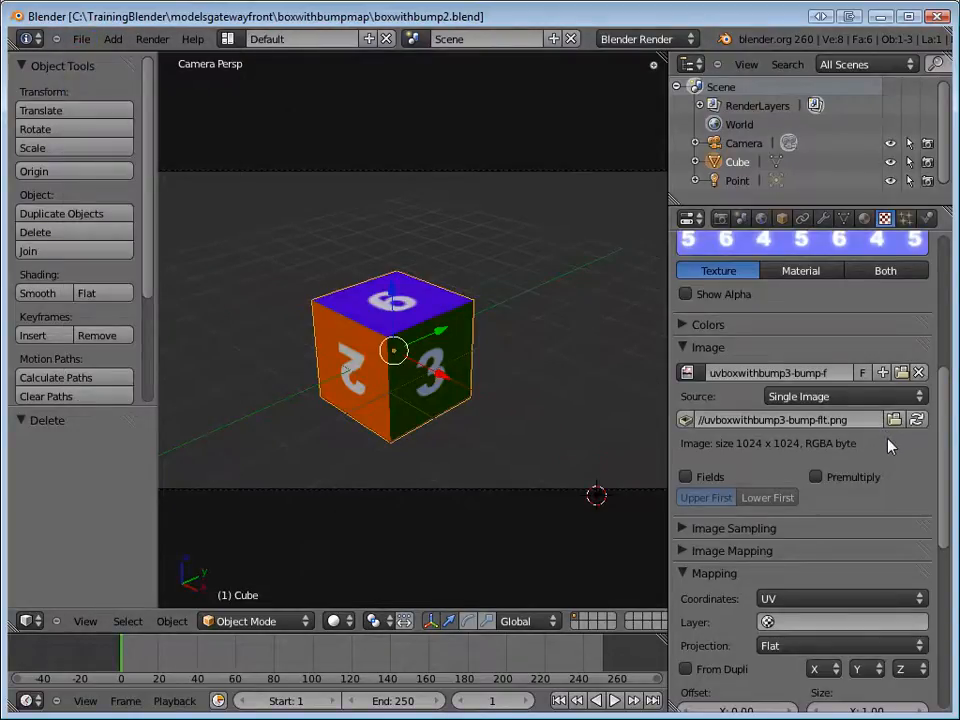
key(F12)
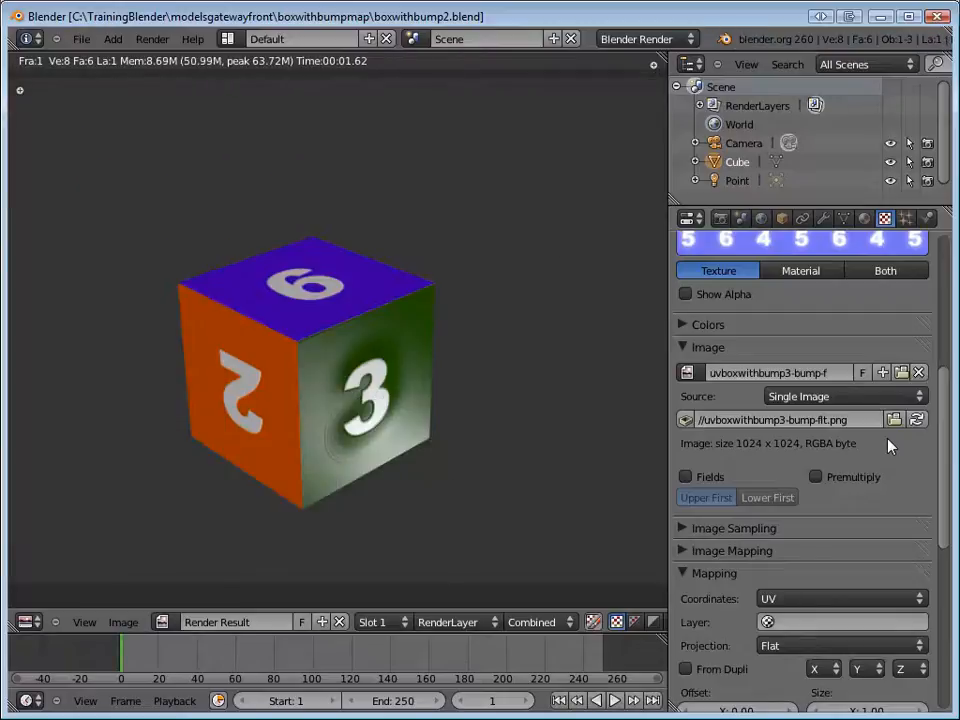
key(F11)
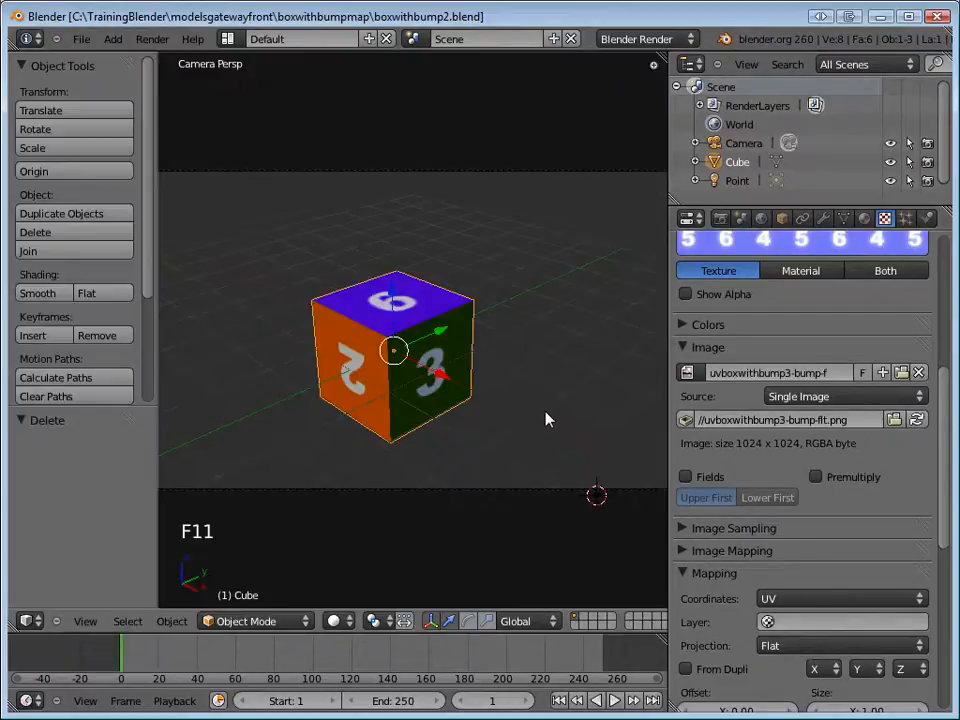
scroll(547, 420, down, 1)
scroll(547, 420, up, 2)
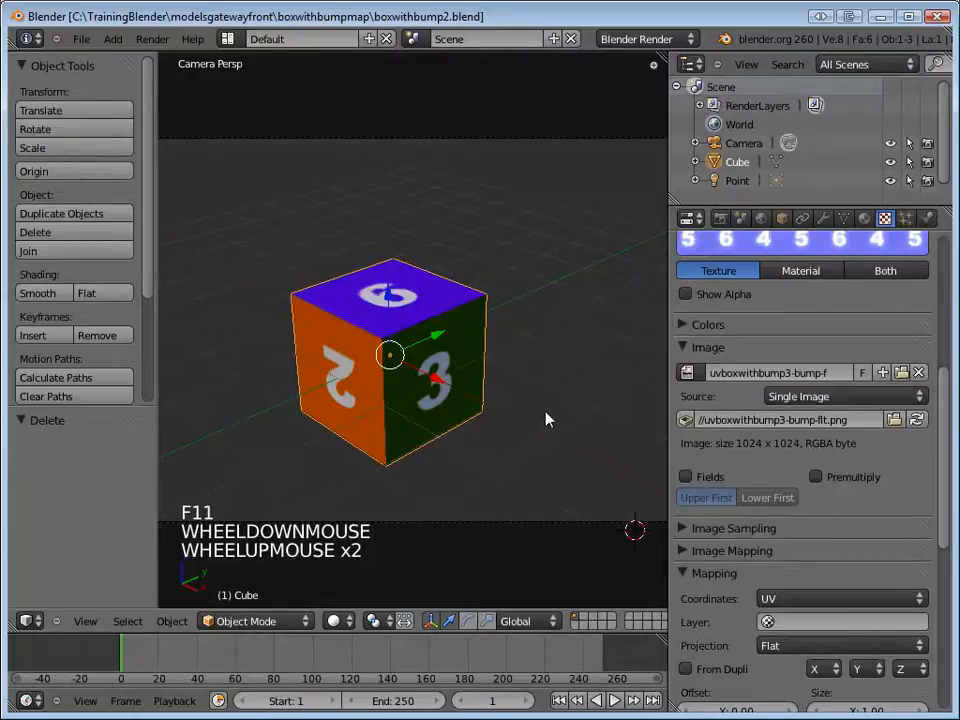
key(F11)
key(F11)
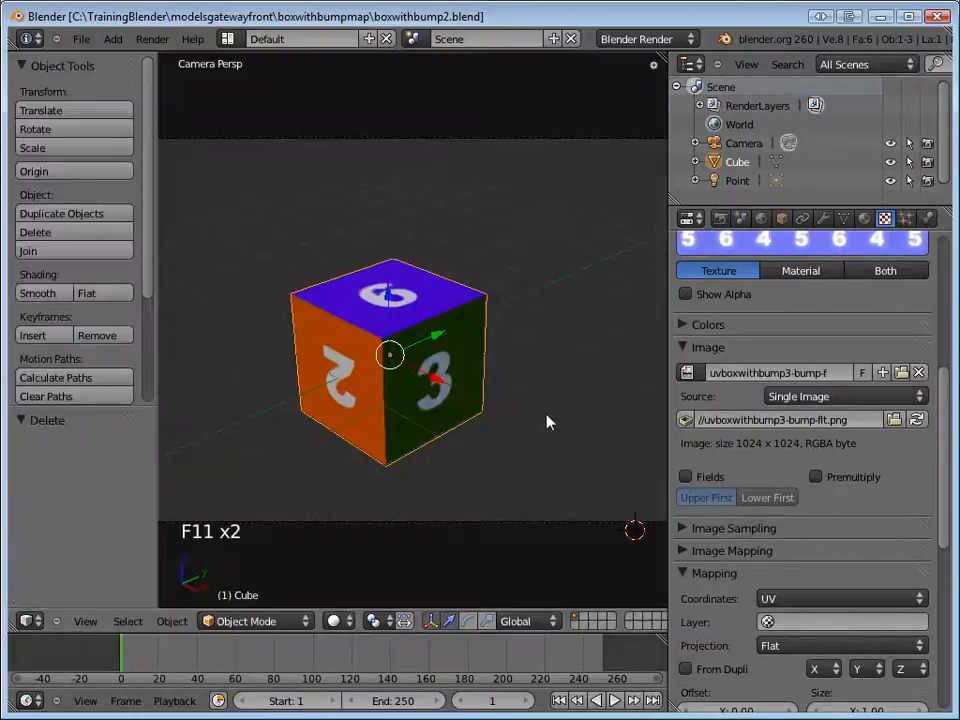
Undo the cube selection and the deletion of the original lamp.
scroll(547, 420, down, 3)
key(ctrl+z)
key(ctrl+z)
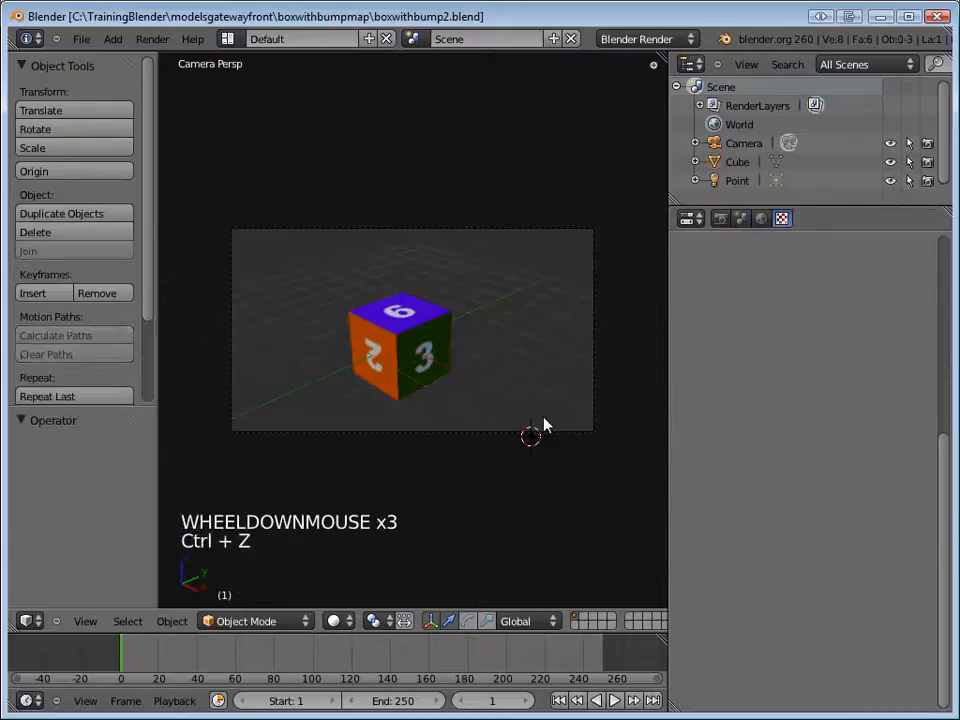
Examine the original lamp's position around the cube and test-render the scene with both lamps.
key(KP_1)
scroll(567, 432, down, 7)
scroll(565, 432, down, 1)
scroll(566, 431, up, 2)
middle_drag(566, 431, 668, 336)
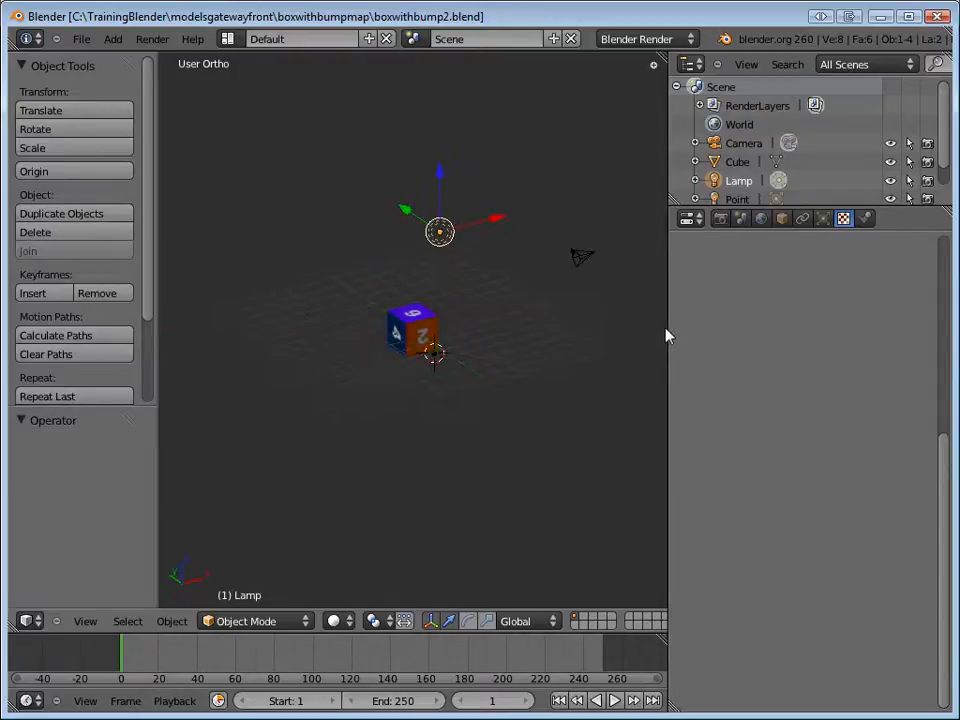
key(F12)
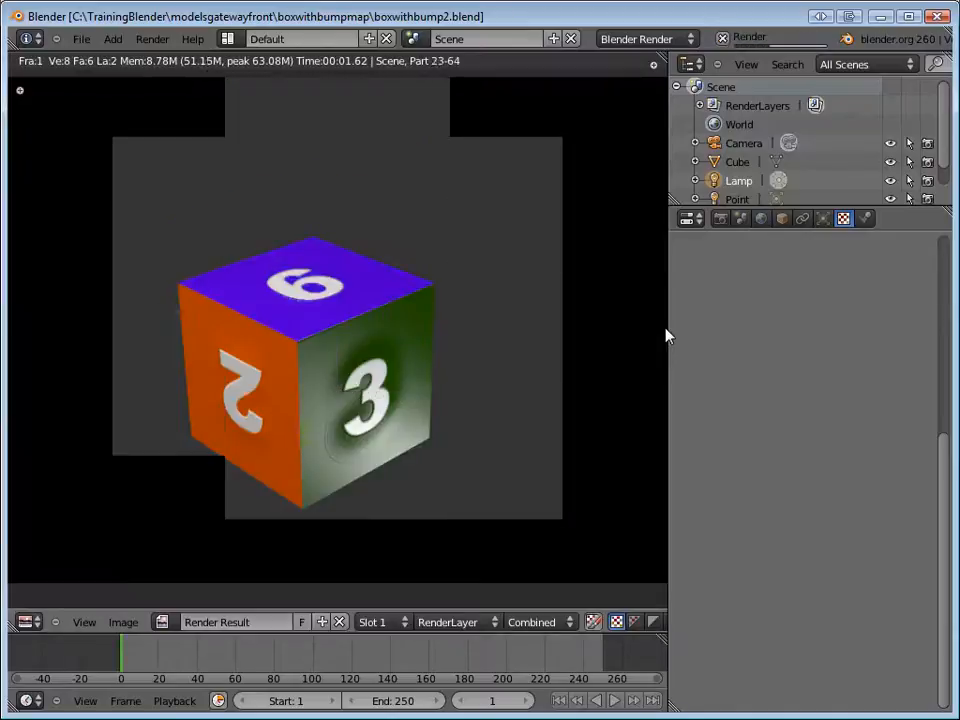
key(F11)
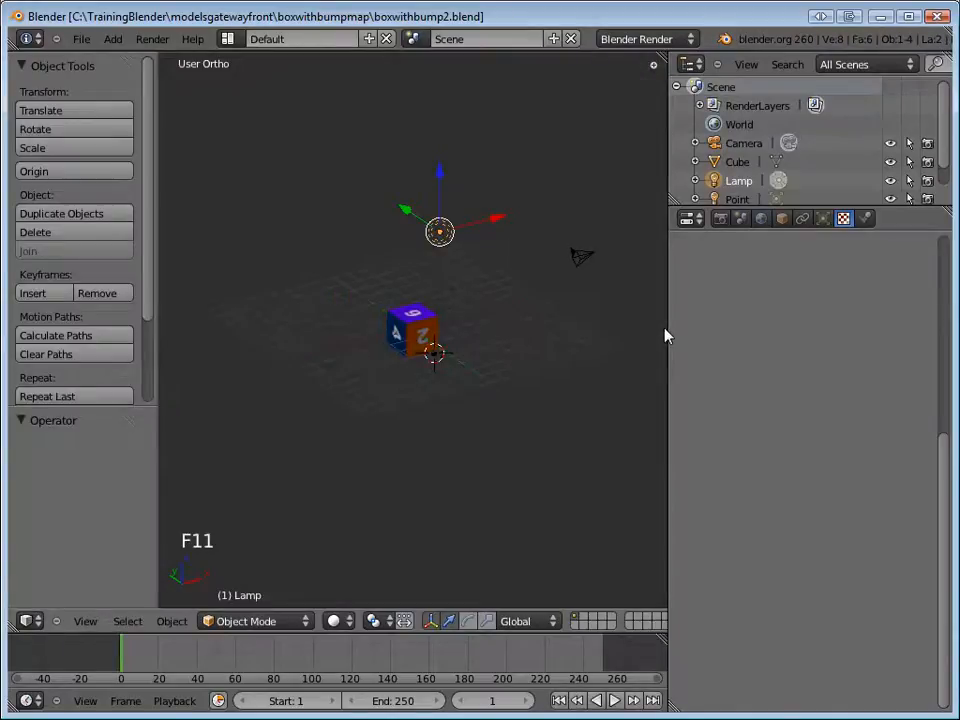
Examine the original lamp's type, energy and falloff settings, then select the cube.
click(745, 184)
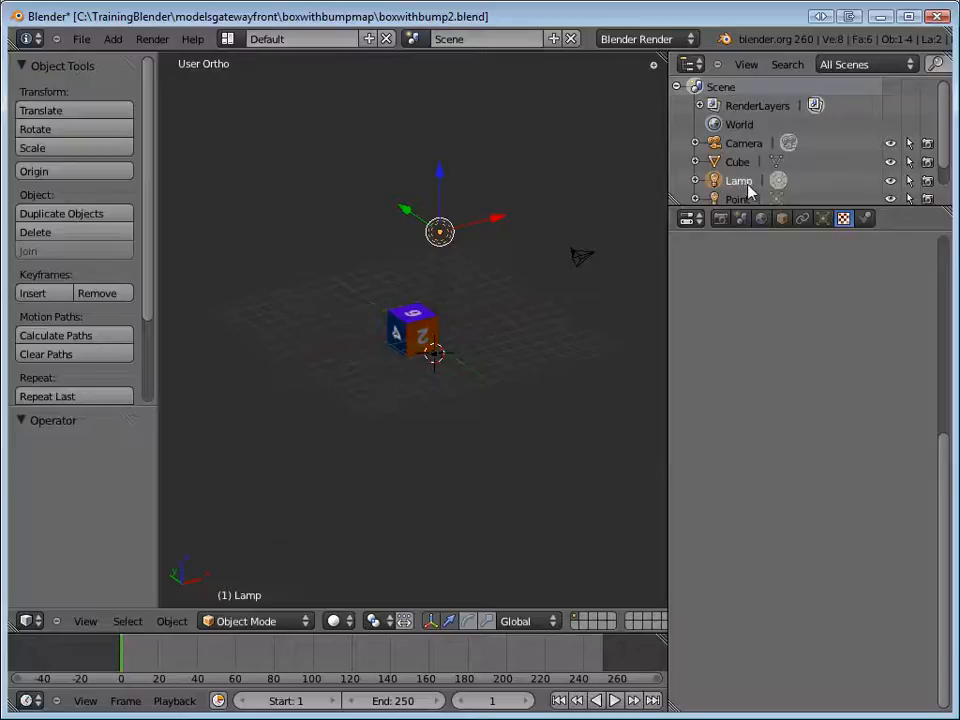
click(822, 218)
click(784, 283)
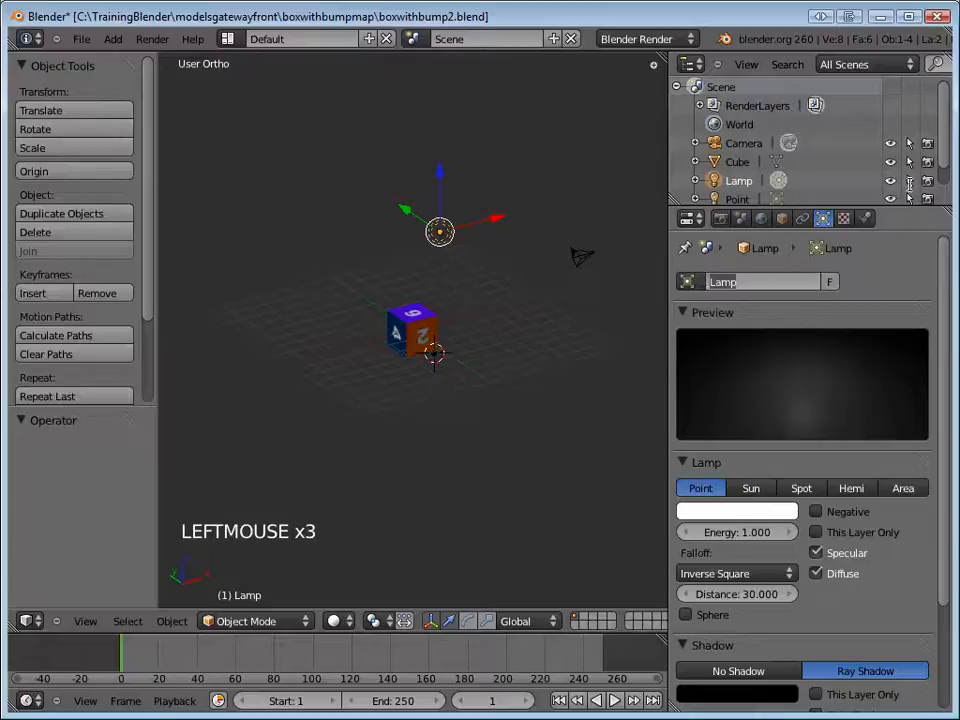
click(439, 234)
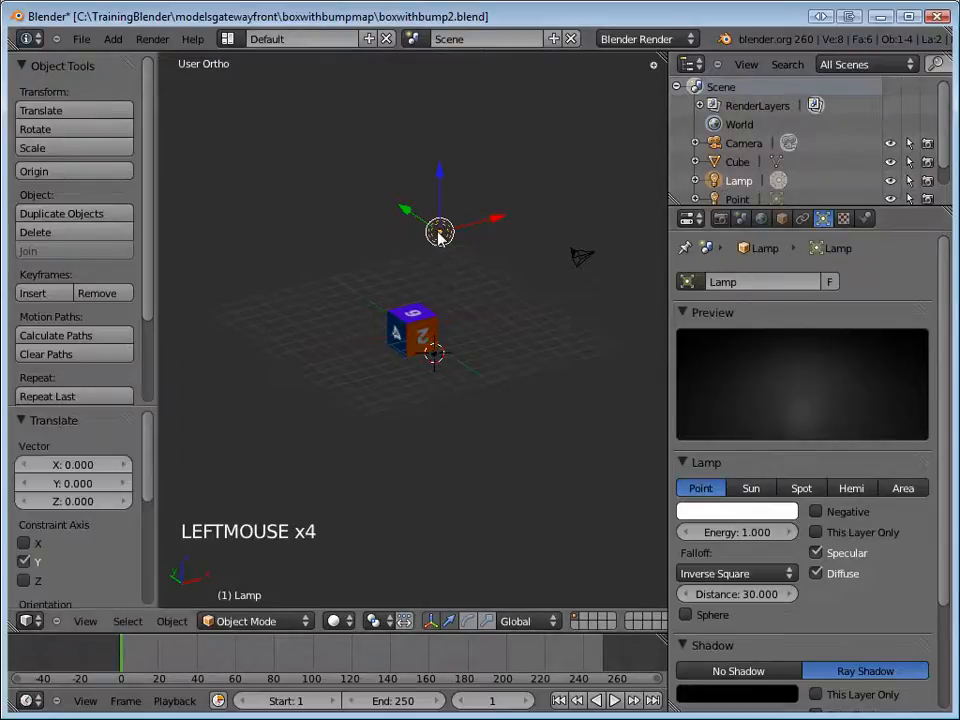
click(440, 356)
right_click(436, 358)
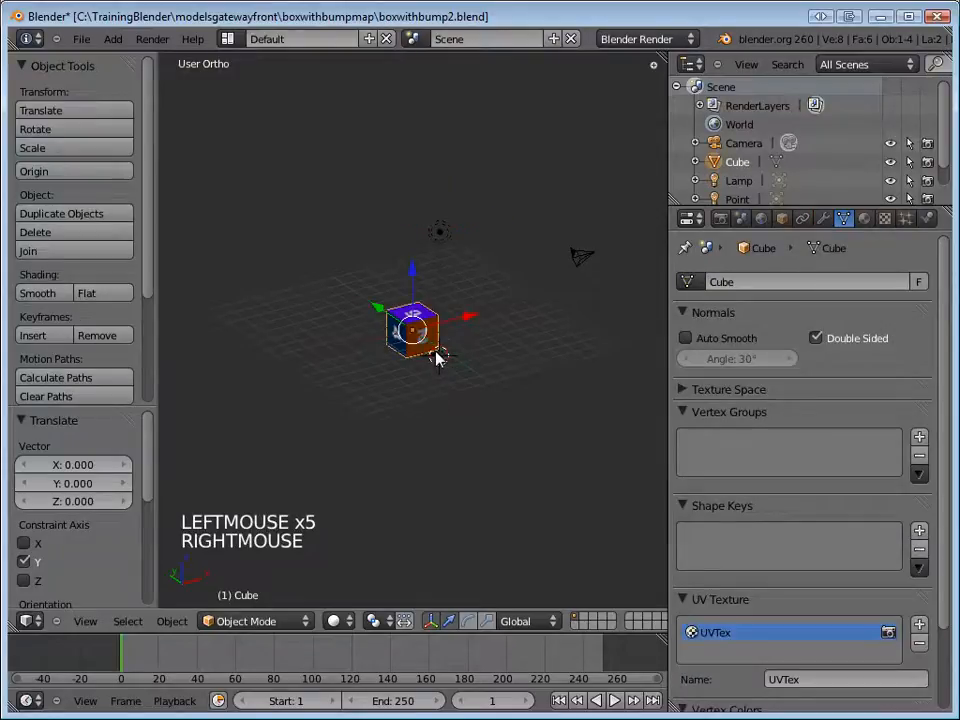
Raise the added point lamp about 4.7 units along Z and check the cube with a test render.
click(737, 201)
drag(433, 304, 437, 221)
key(F12)
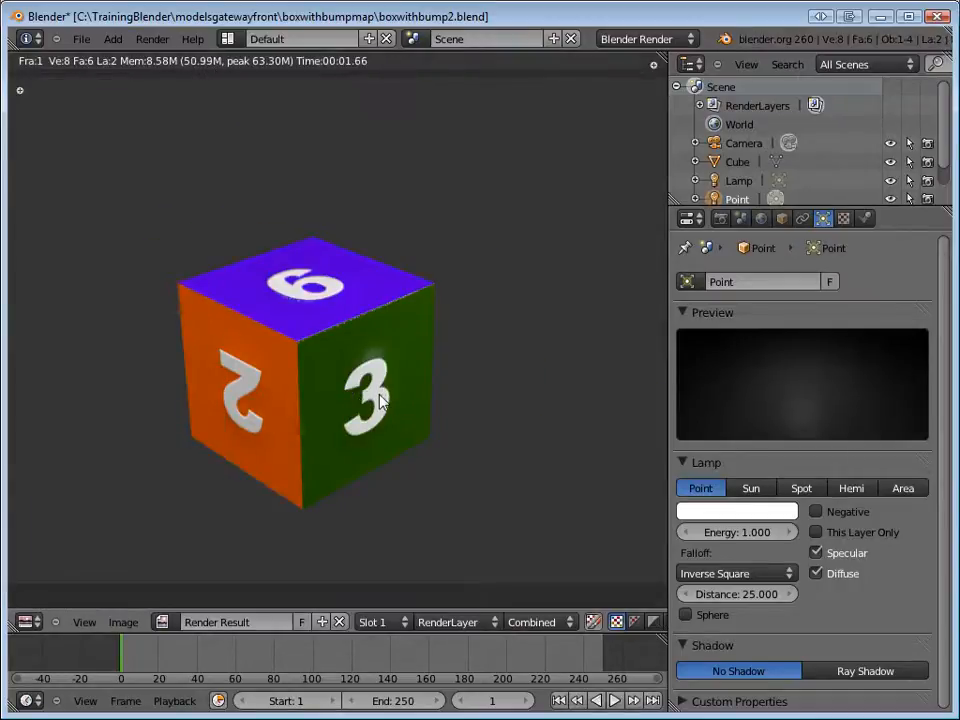
key(F11)
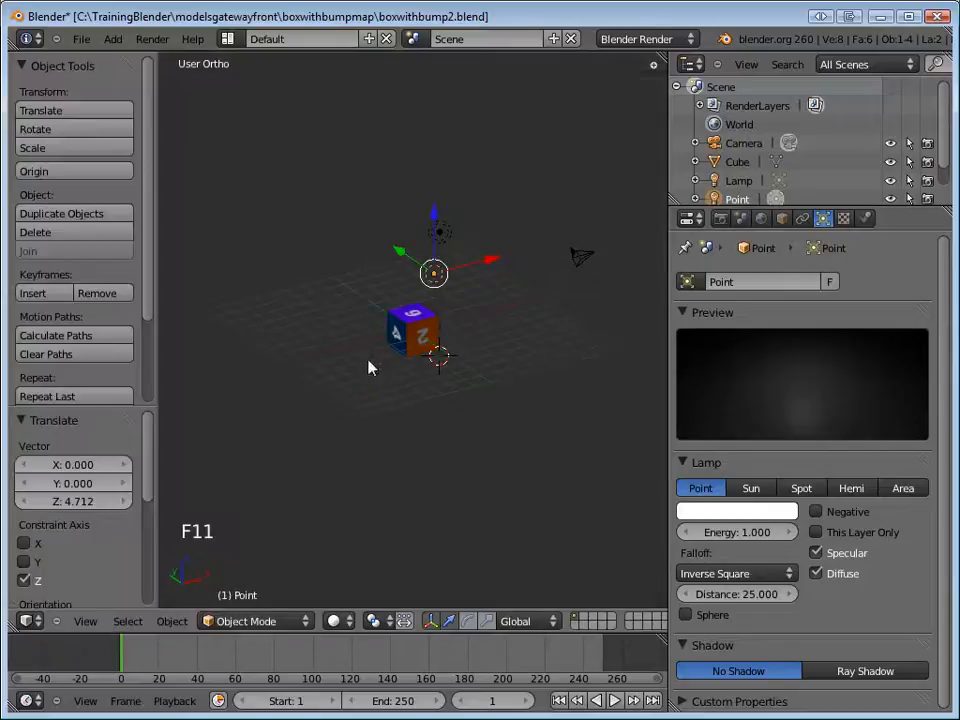
Reposition the point lamp beside the cube, ending with a shift of about -1.77 units along X, and test-render the scene.
drag(434, 224, 386, 274)
middle_drag(497, 321, 537, 317)
drag(539, 315, 510, 306)
key(F12)
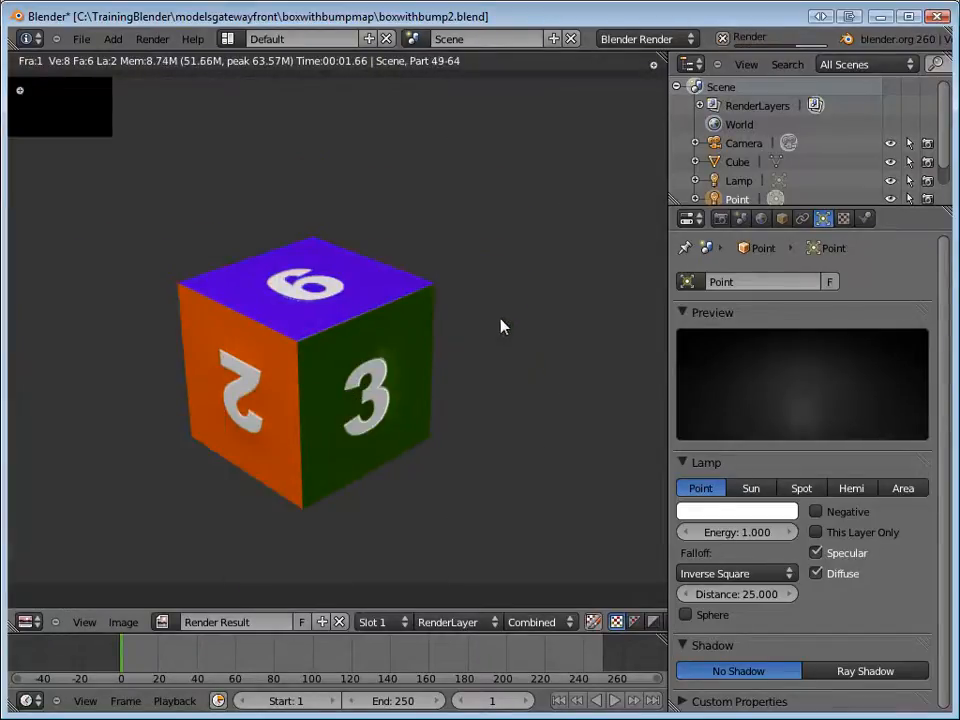
key(F11)
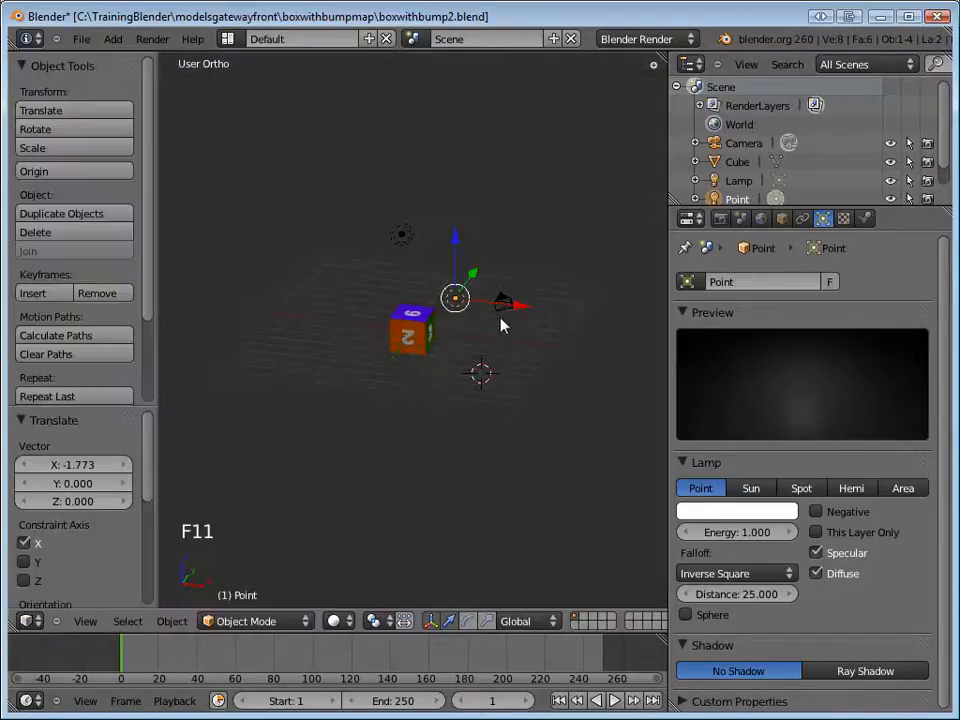
Shift the point lamp slightly and lower it beside the cube's green face, then test-render the scene.
drag(519, 309, 529, 313)
drag(467, 257, 461, 275)
key(F12)
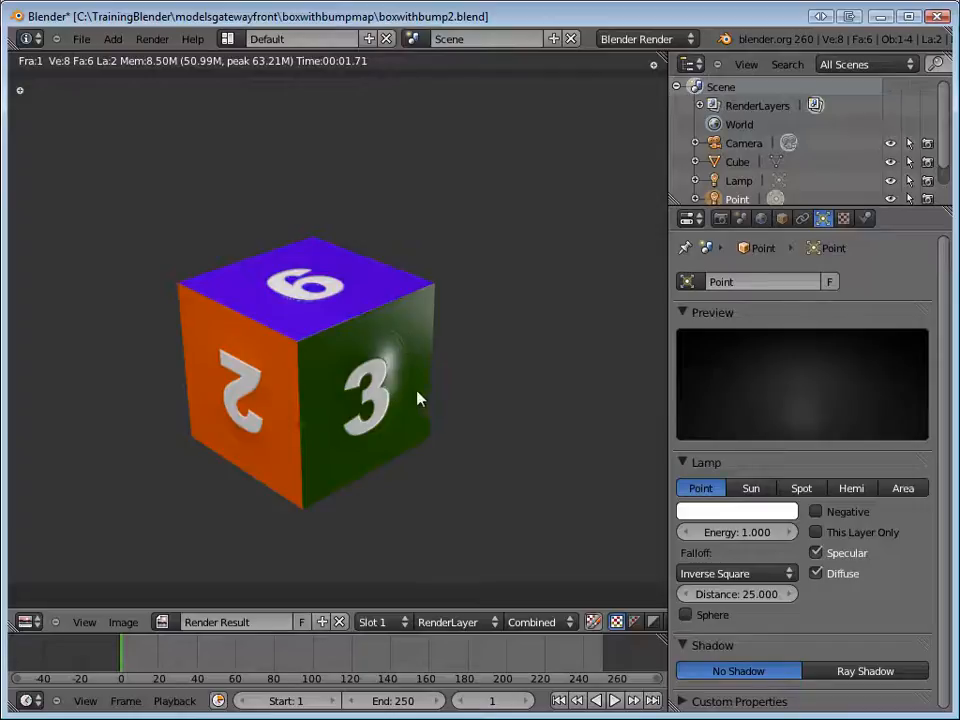
key(F11)
Raise the point lamp about 0.55 units along Z and save over boxwithbump2.blend.
drag(466, 275, 470, 268)
key(ctrl+s)
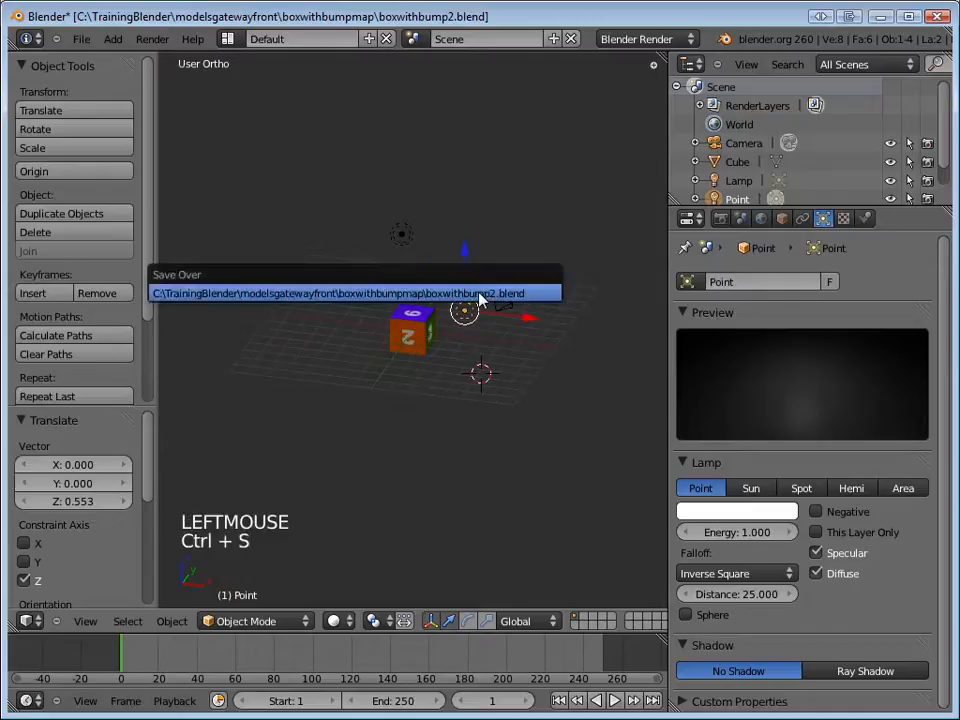
click(478, 296)
Switch to Fireworks and, in boxbump2.jpg, lock the background bitmap and group all the star and dot shapes.
key(alt+Tab)
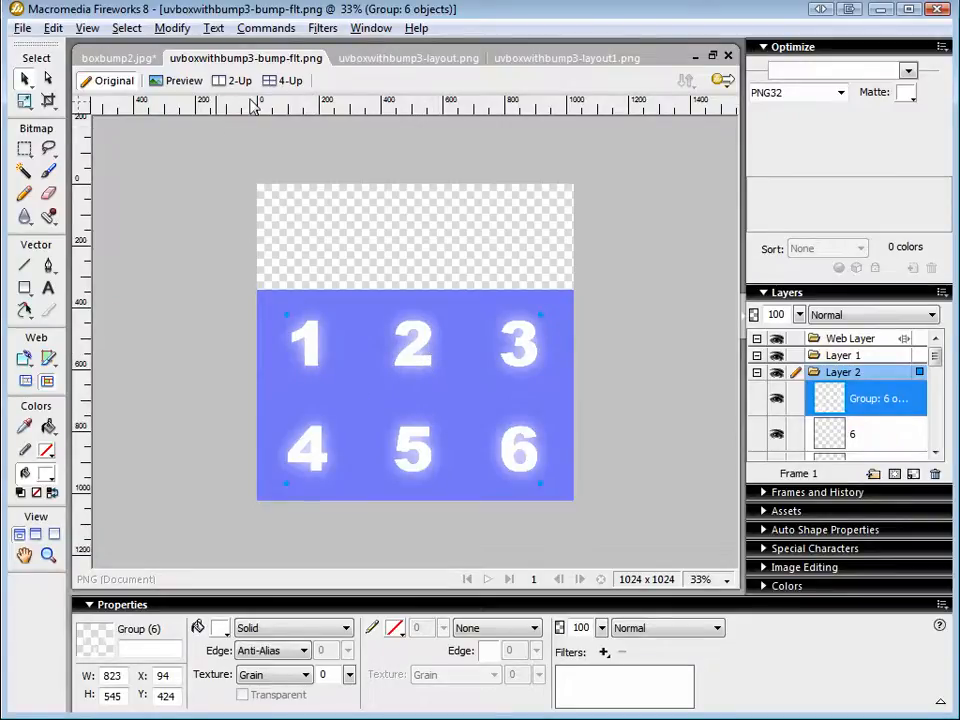
click(128, 58)
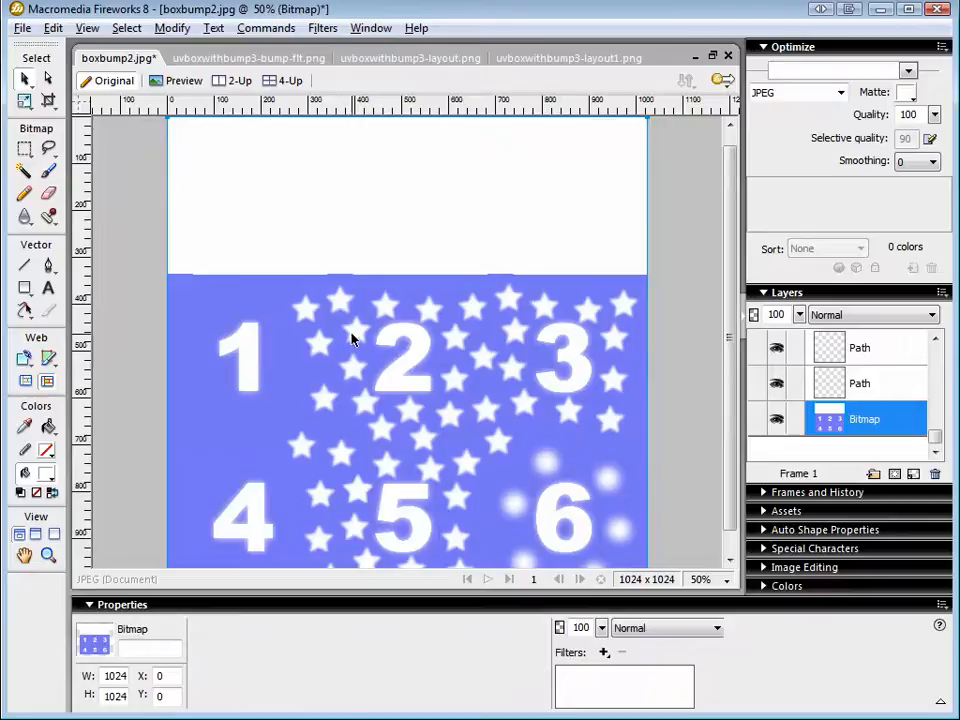
key(ctrl+v)
mouse_move(358, 345)
mouse_down()
mouse_move(375, 330)
mouse_move(357, 342)
mouse_up()
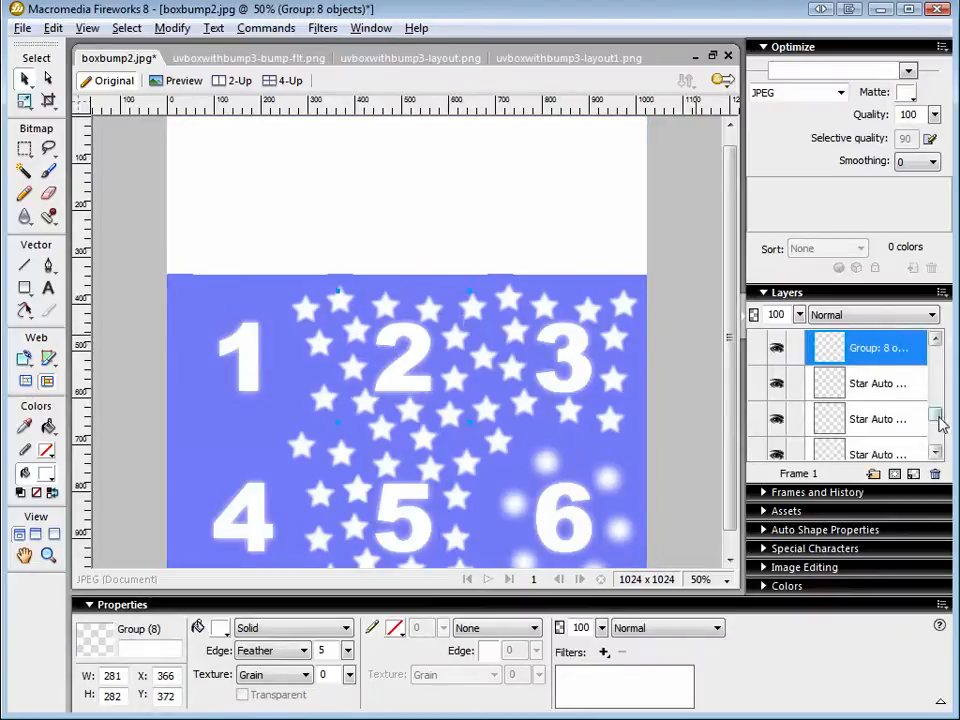
drag(938, 418, 944, 456)
click(795, 420)
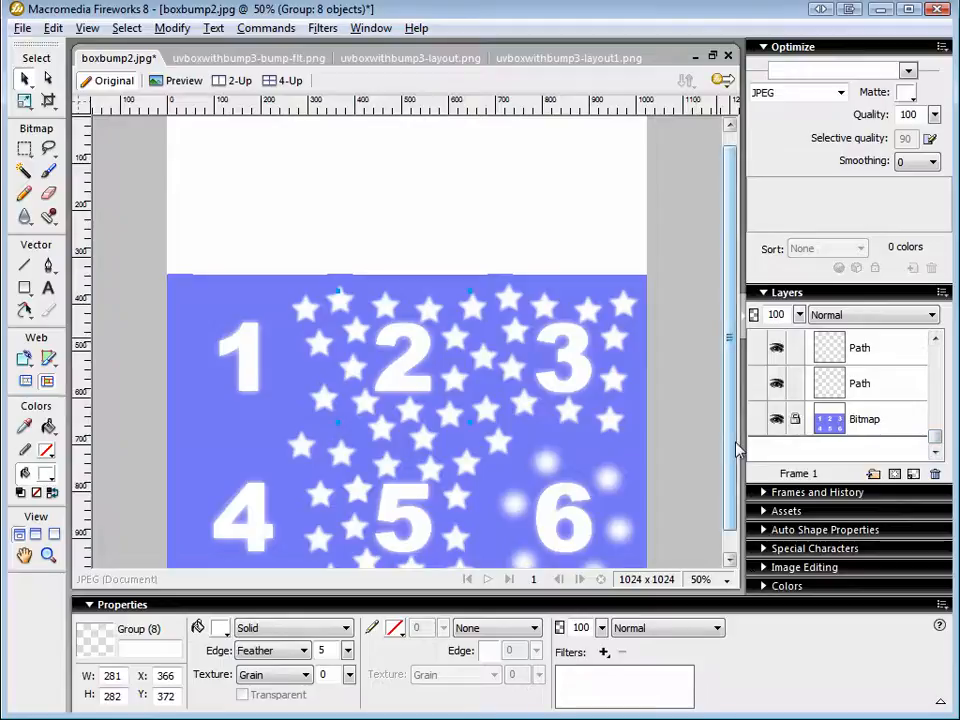
key(ctrl+a)
key(ctrl+g)
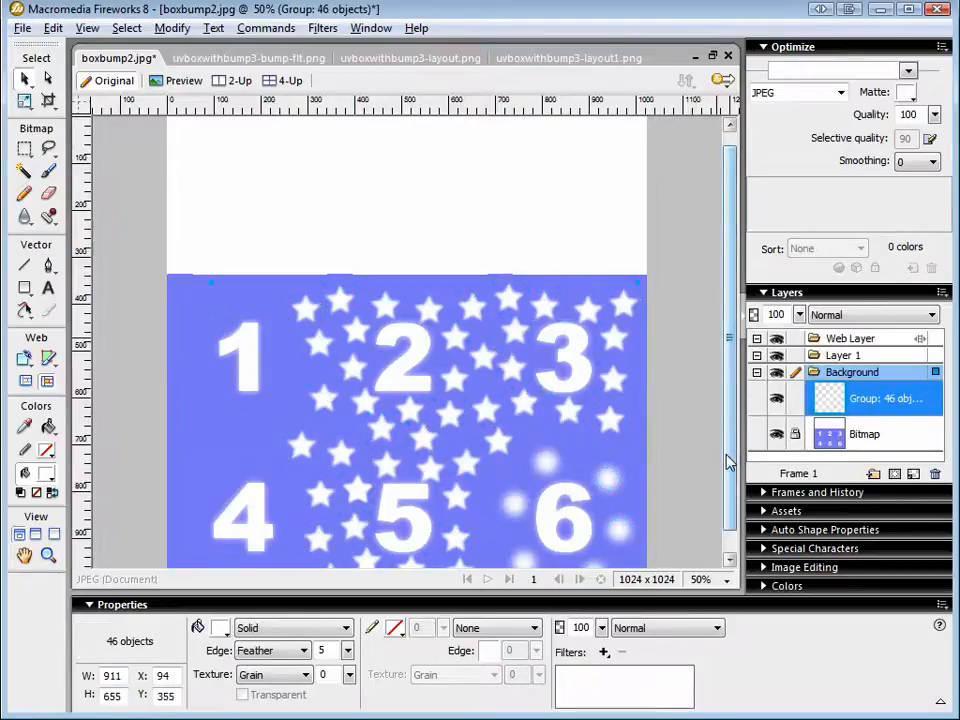
Paste the grouped stars and dots over the numbers in uvboxwithbump3-bump-flt.png and save the file.
click(250, 58)
key(ctrl+v)
click(471, 407)
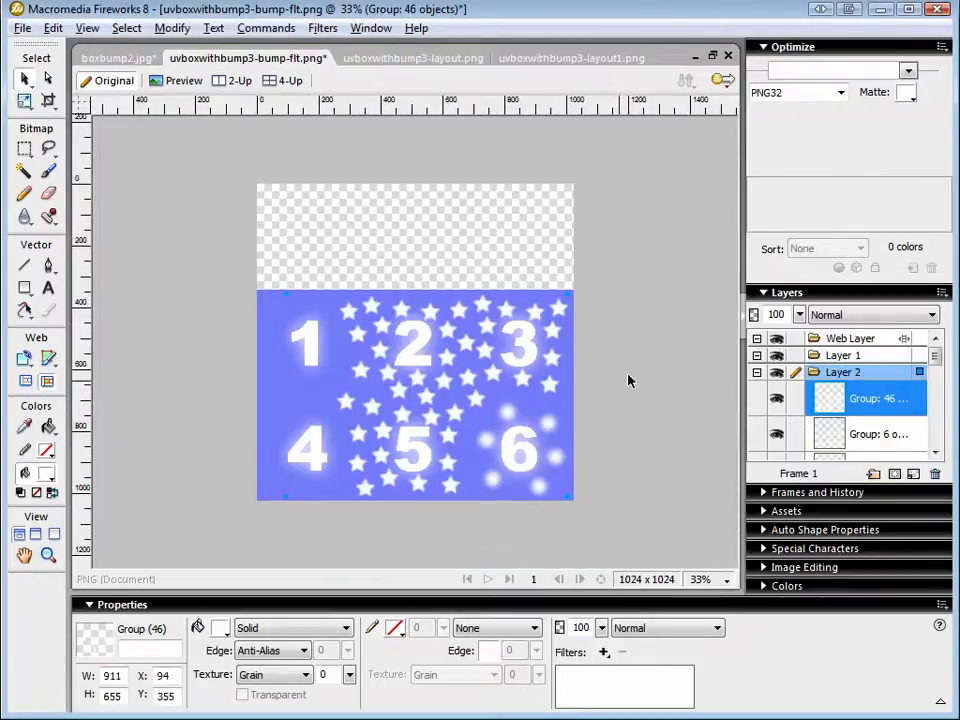
key(ctrl+s)
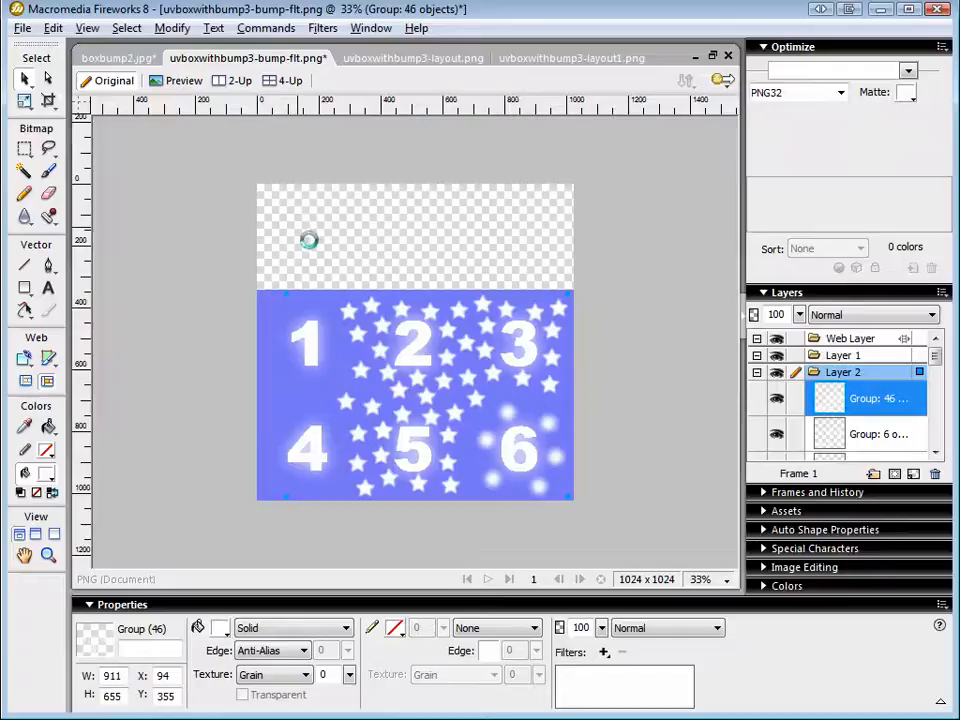
Save the bump image under the name uvboxwithbump3-bump.png as a flattened PNG, replacing the existing file.
key(alt)
click(24, 30)
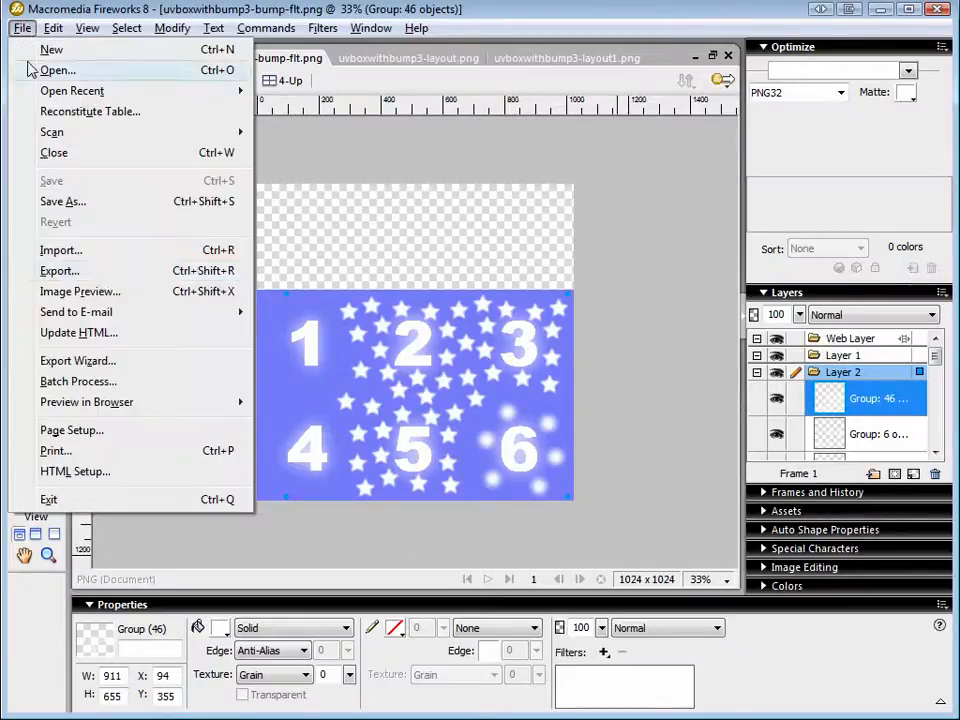
click(93, 201)
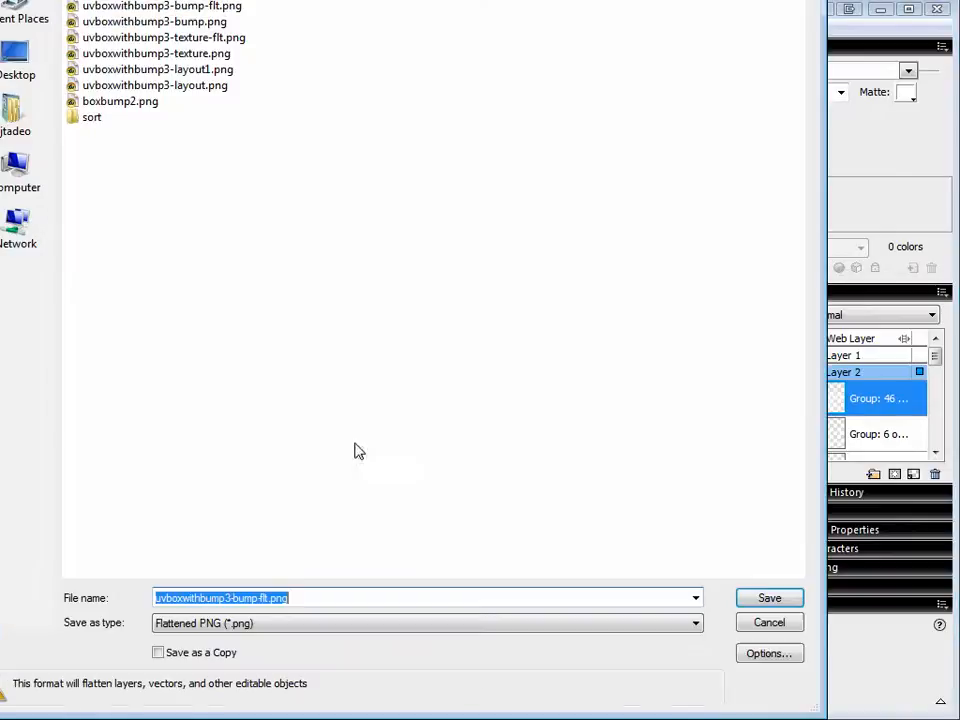
click(268, 598)
key(BackSpace)
key(BackSpace)
key(BackSpace)
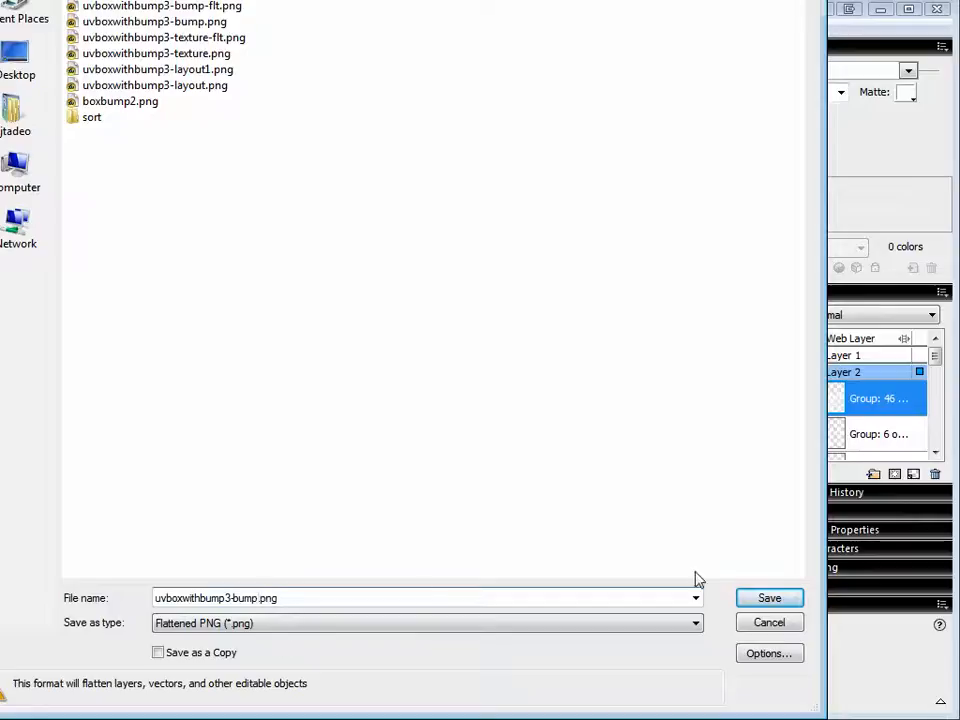
click(762, 598)
click(110, 242)
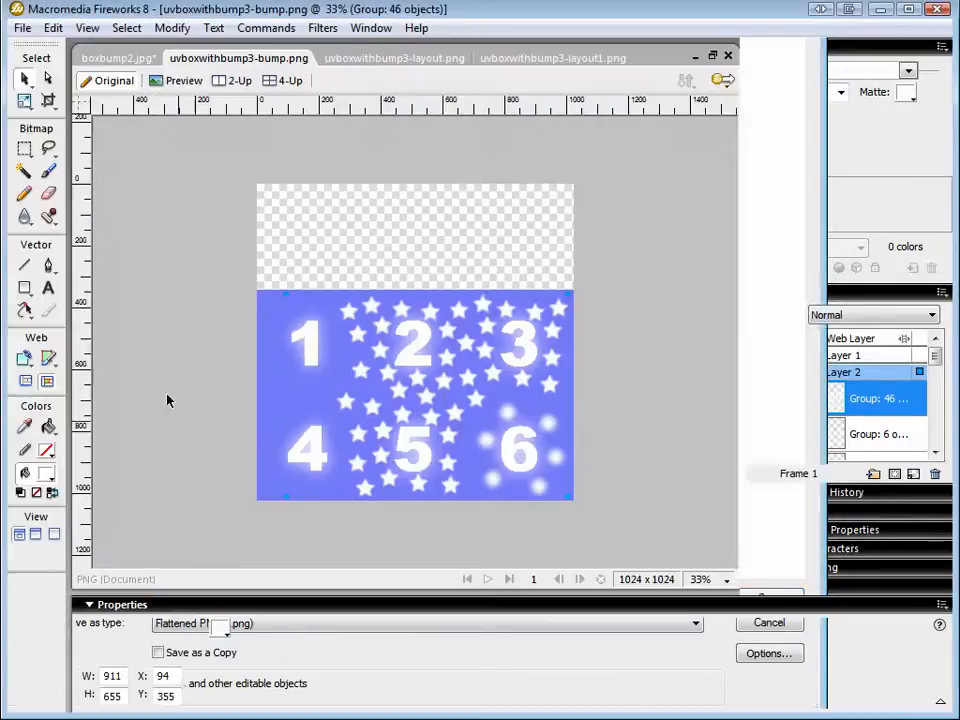
Save the bump image as the JPEG file uvboxwithbump3-bump.jpg.
click(22, 28)
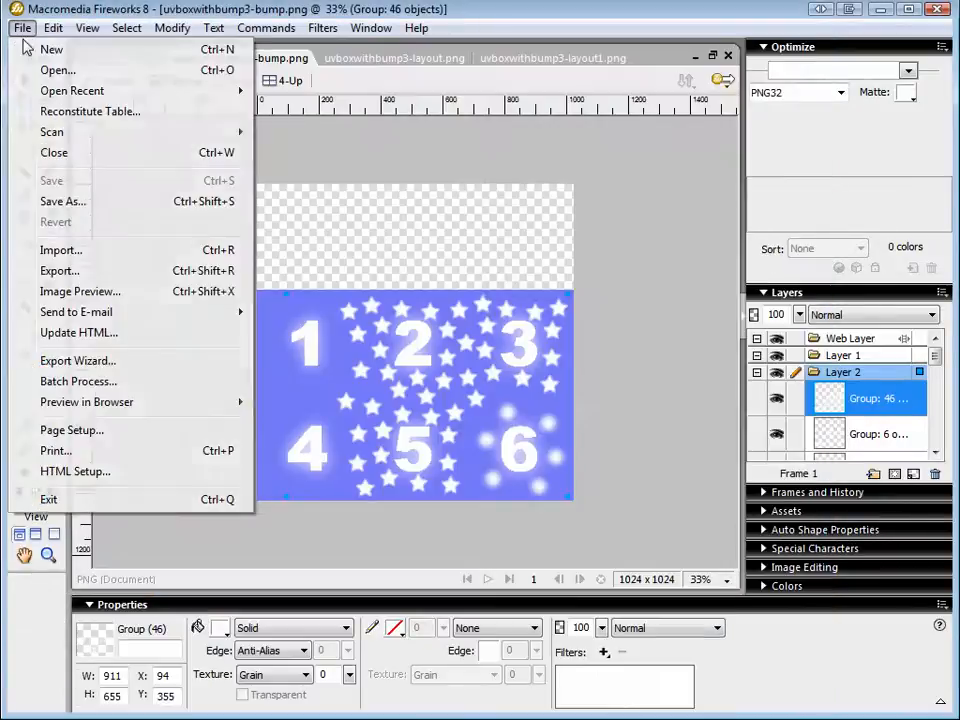
click(70, 201)
click(272, 624)
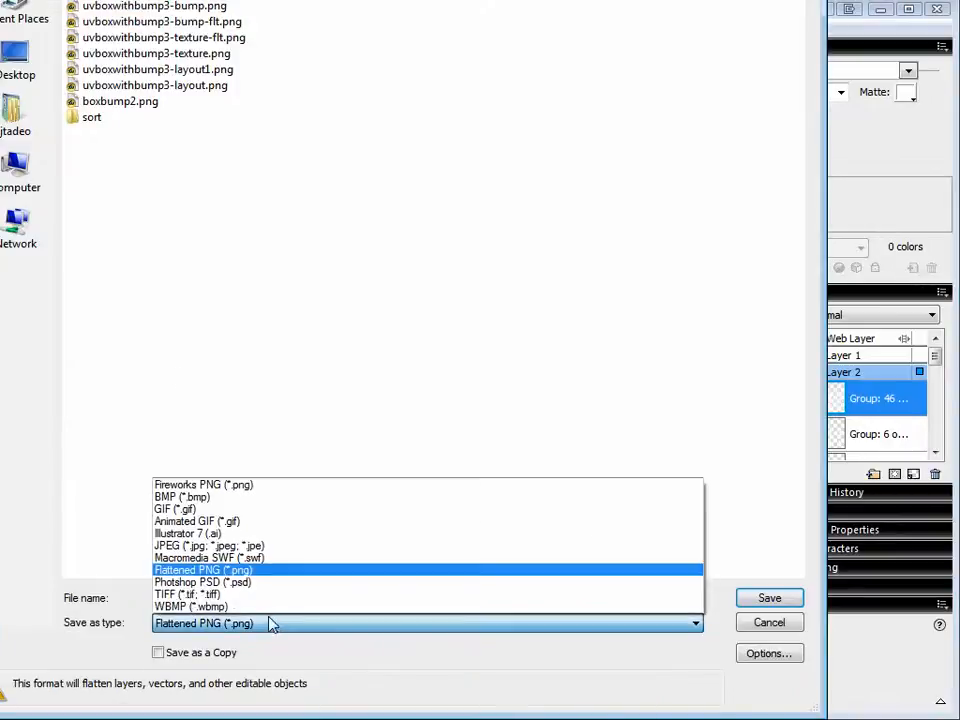
click(238, 546)
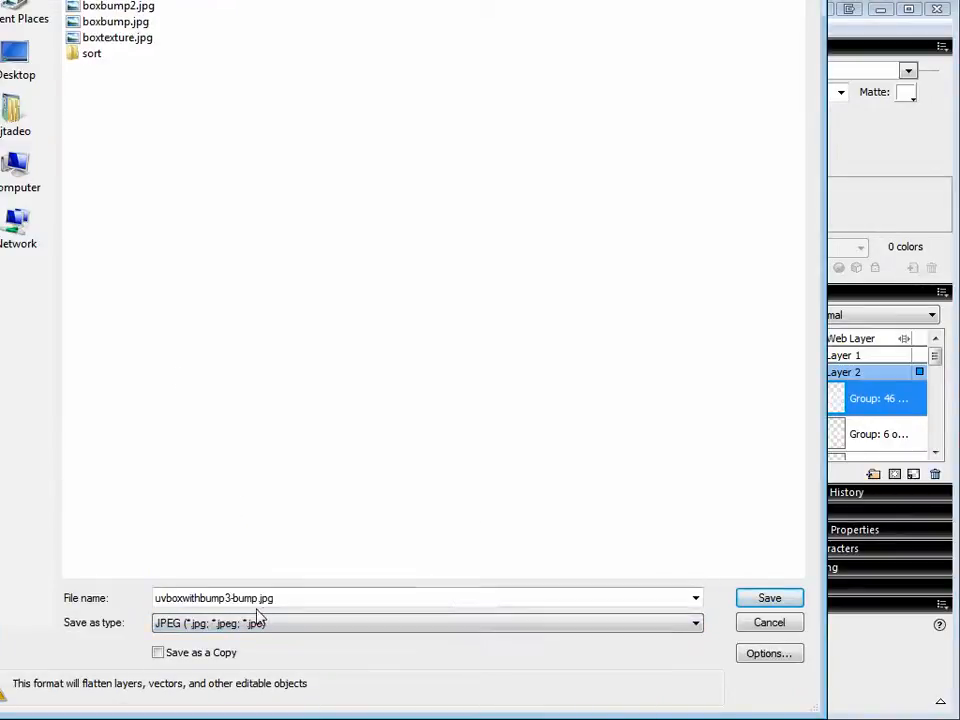
click(770, 600)
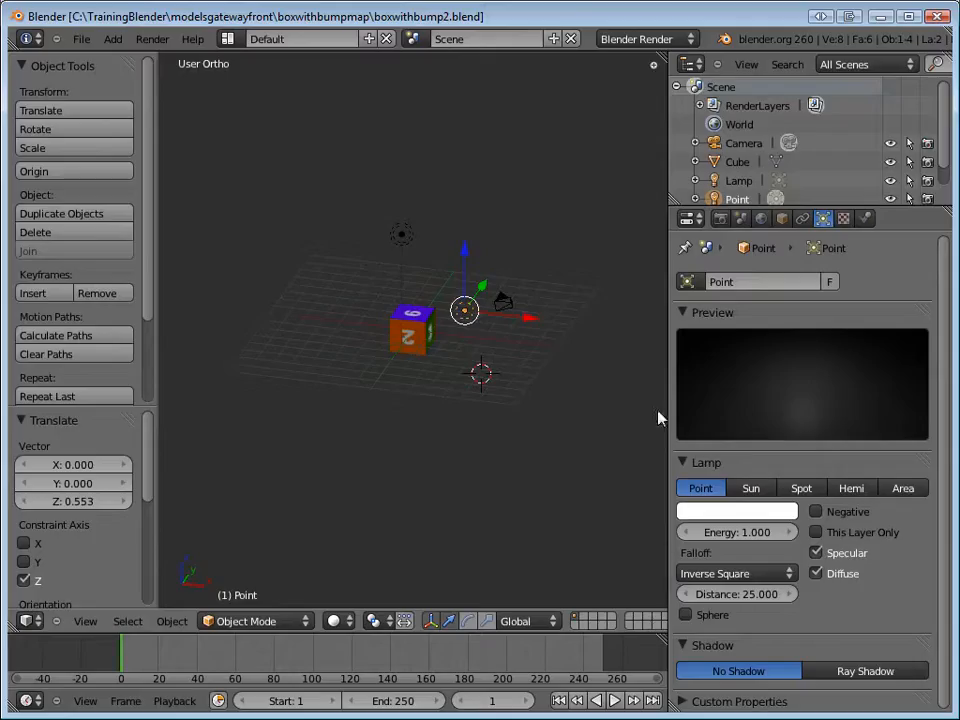
Switch to Blender, select the cube and remove the current image from its bump texture.
right_click(424, 330)
scroll(441, 354, up, 5)
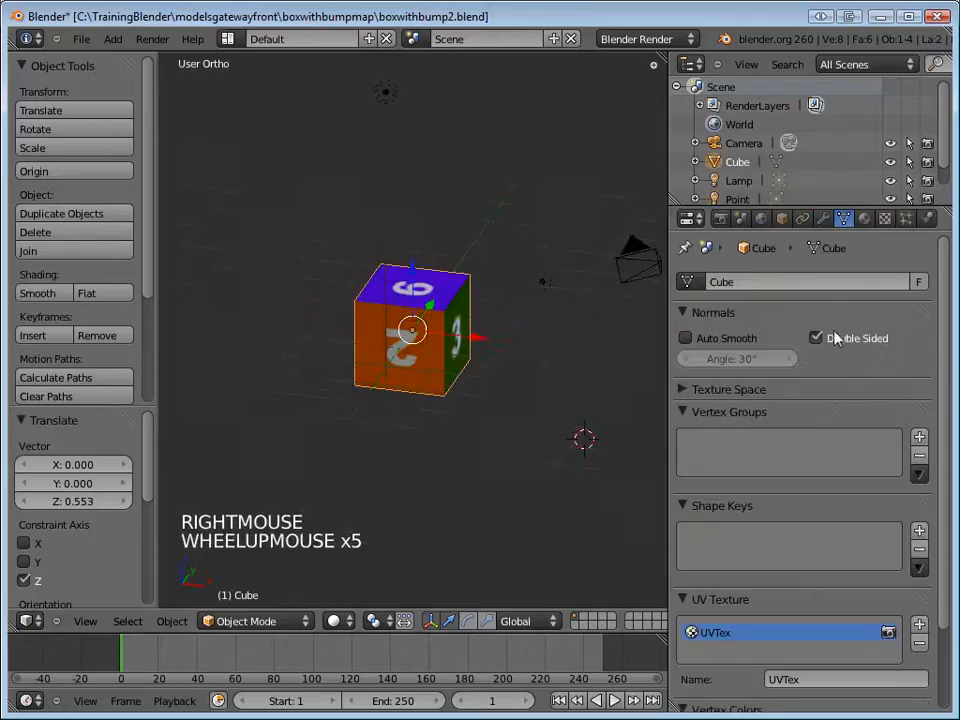
click(884, 218)
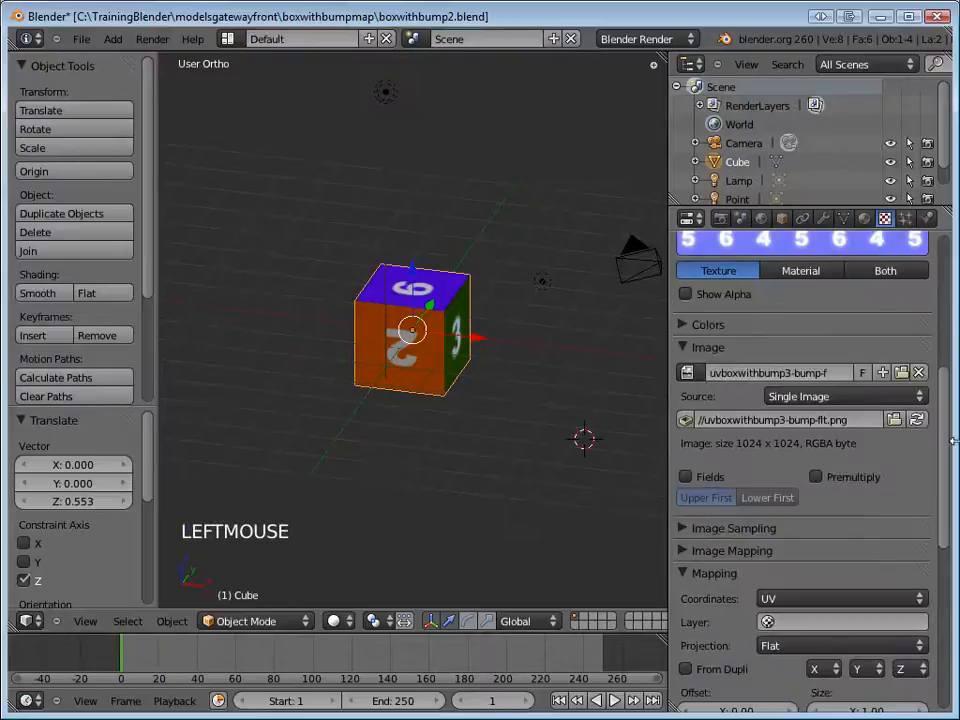
click(917, 373)
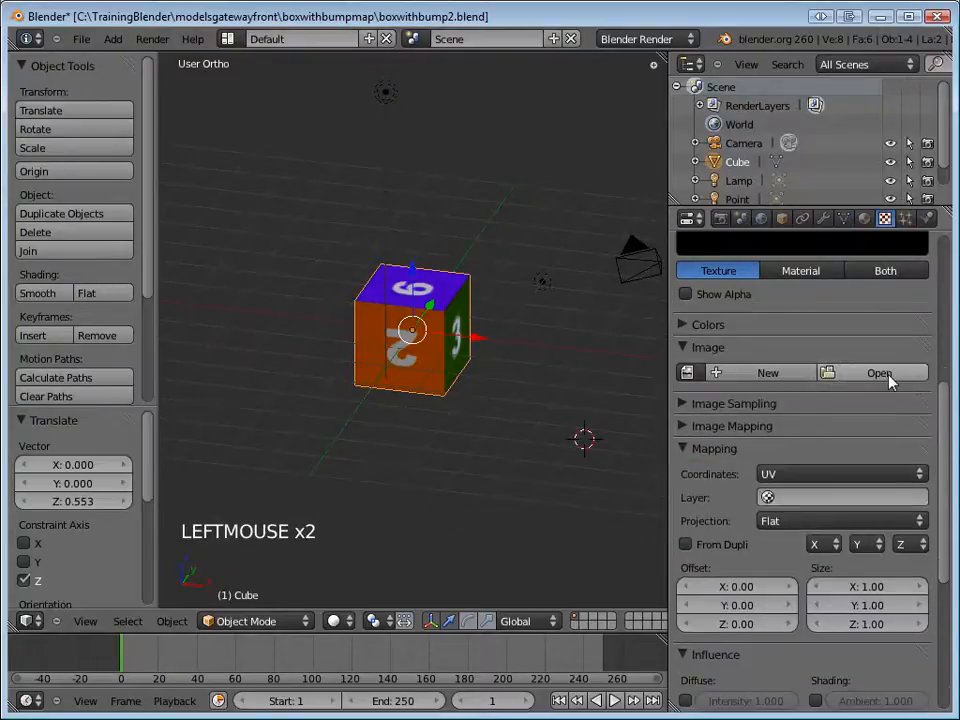
Load uvboxwithbump3-bump.jpg as the bump texture's image and switch the texture preview to the material.
drag(941, 390, 941, 268)
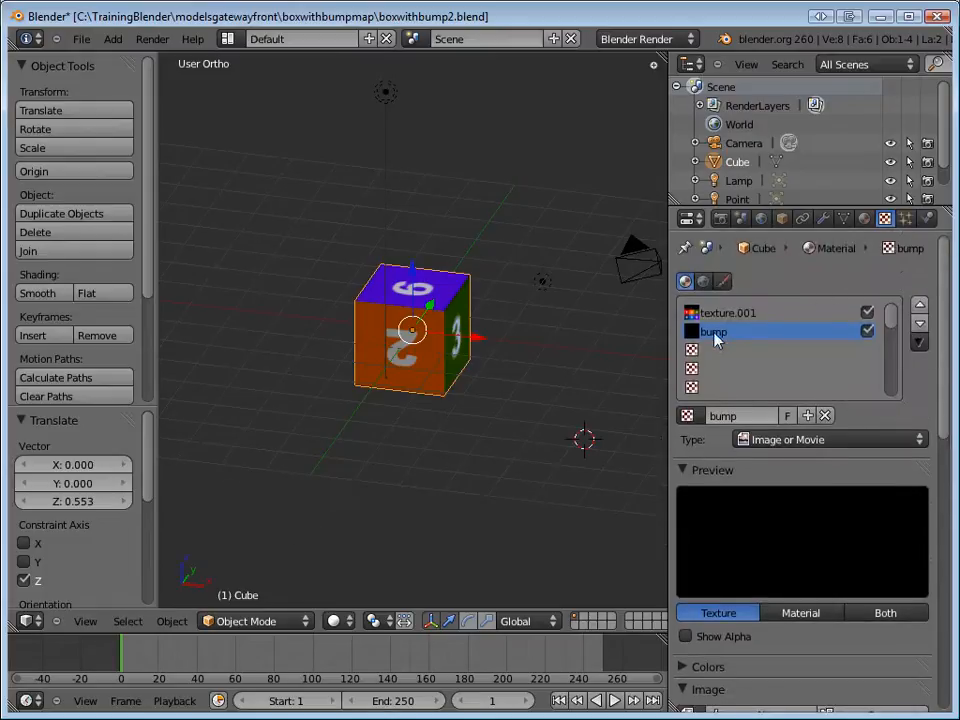
scroll(917, 336, up, 1)
mouse_move(941, 380)
mouse_down()
mouse_move(941, 410)
mouse_move(940, 402)
mouse_up()
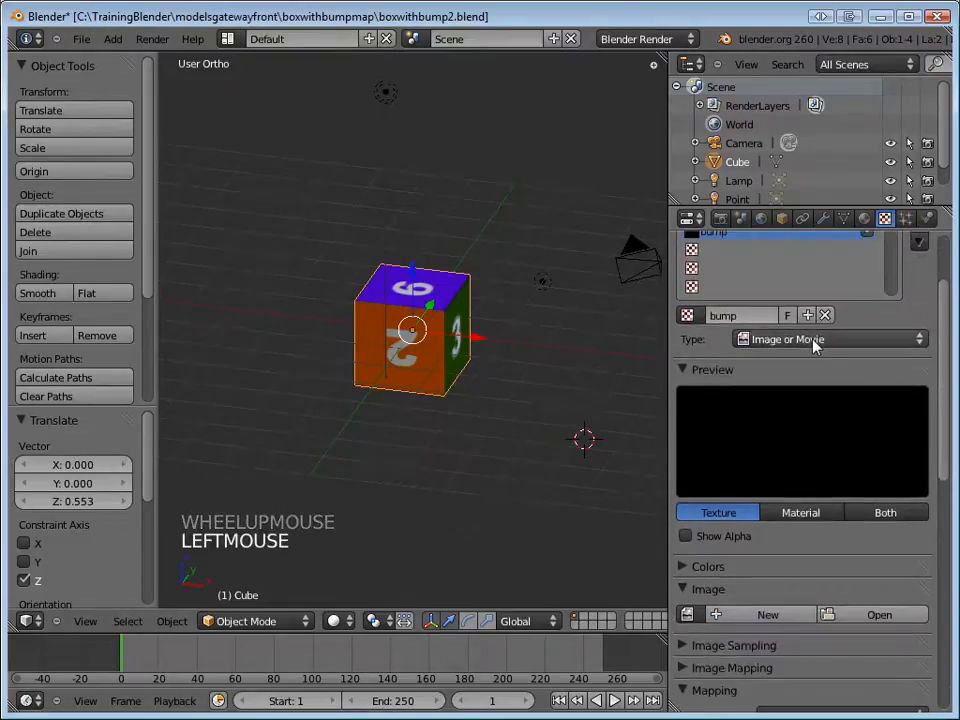
double_click(943, 355)
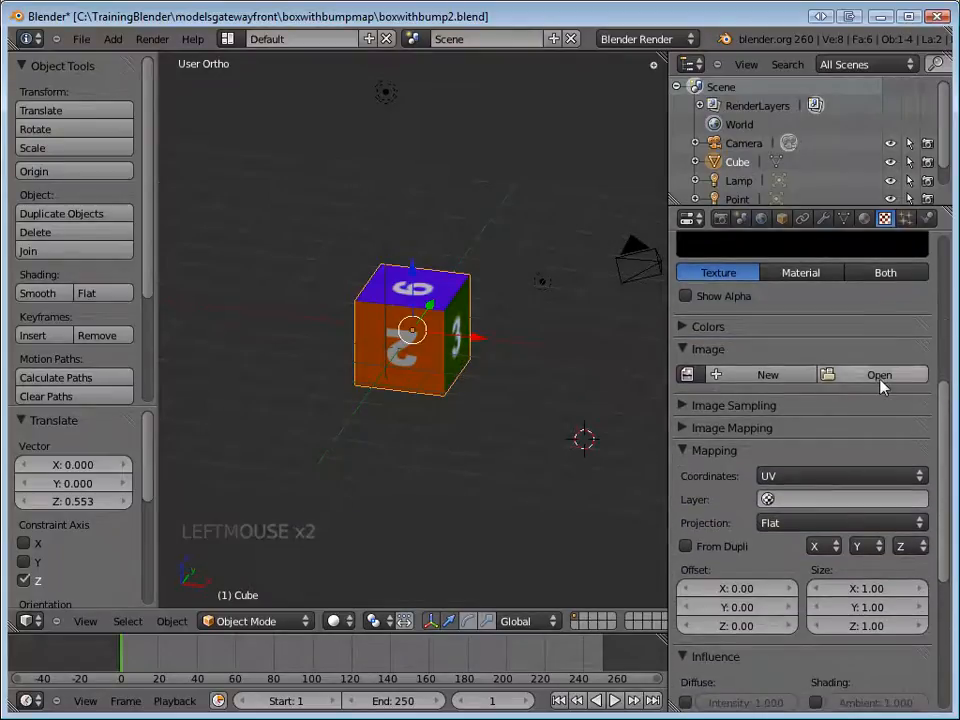
click(879, 376)
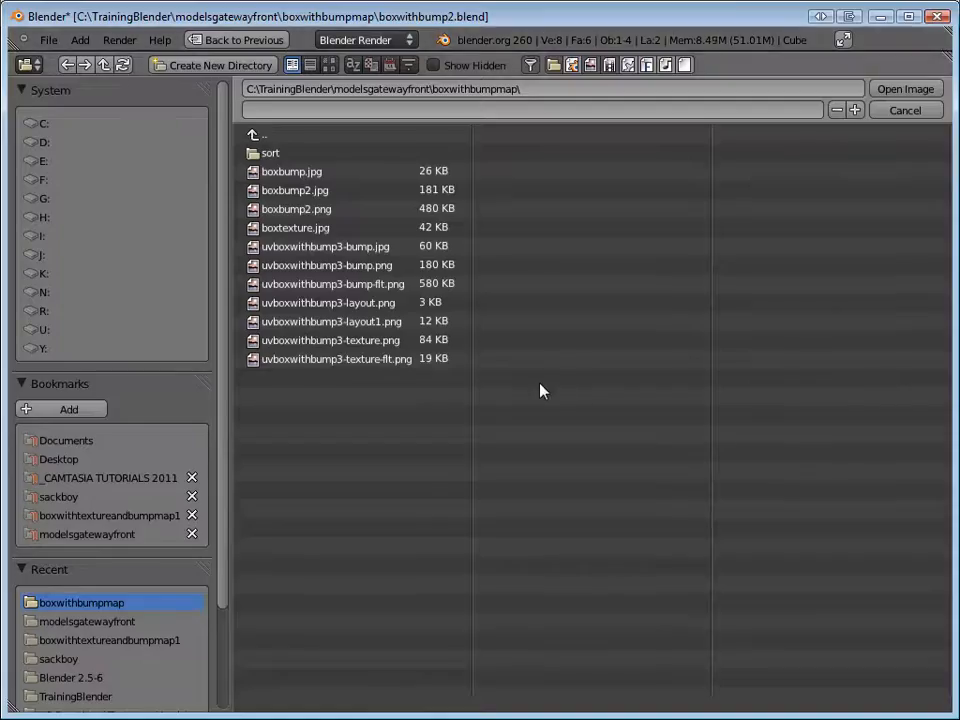
click(350, 250)
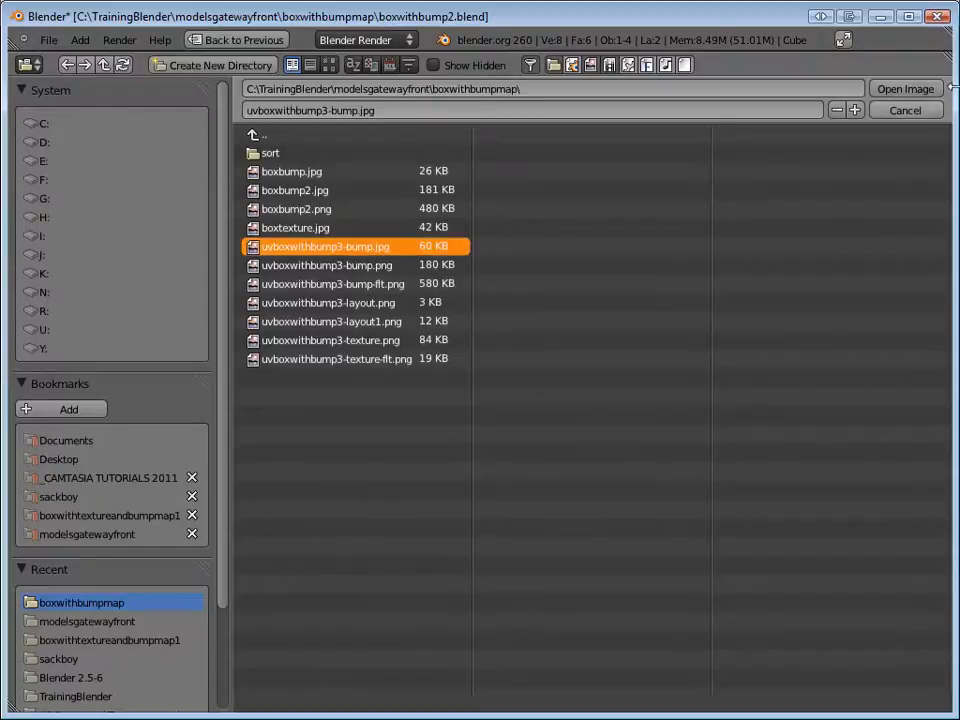
click(900, 89)
scroll(866, 300, up, 2)
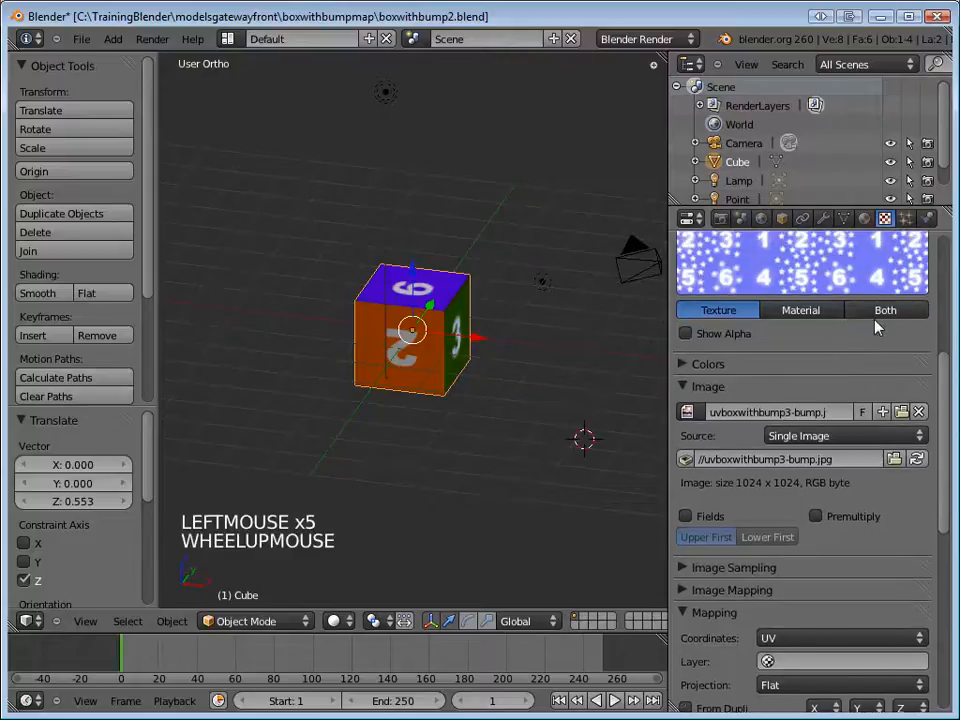
click(808, 350)
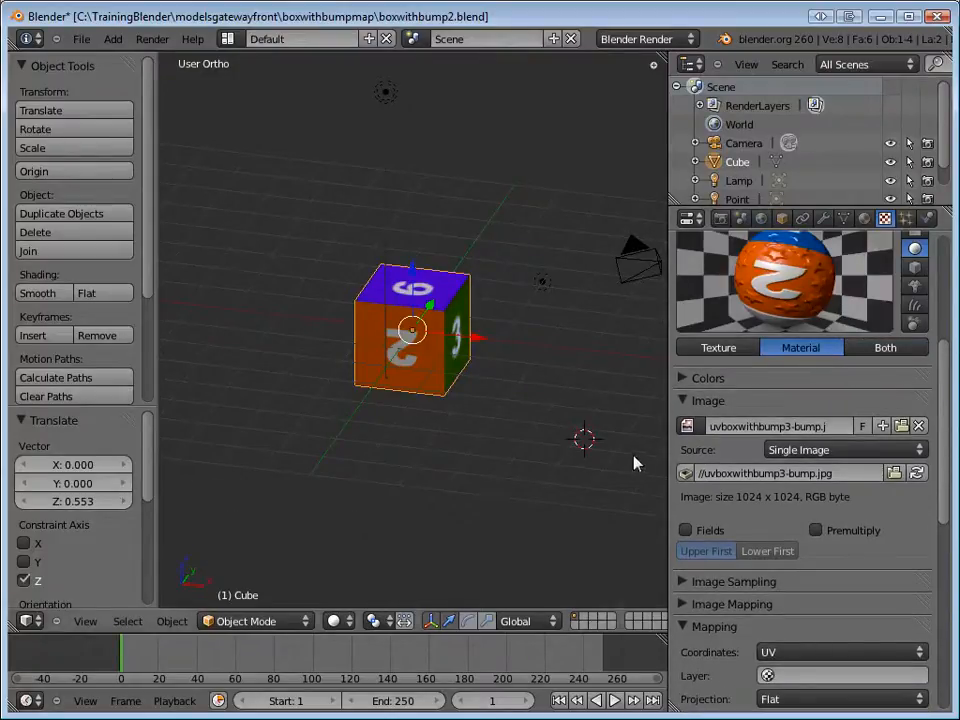
Render the cube with the new bump image and save the project over boxwithbump2.blend.
key(F12)
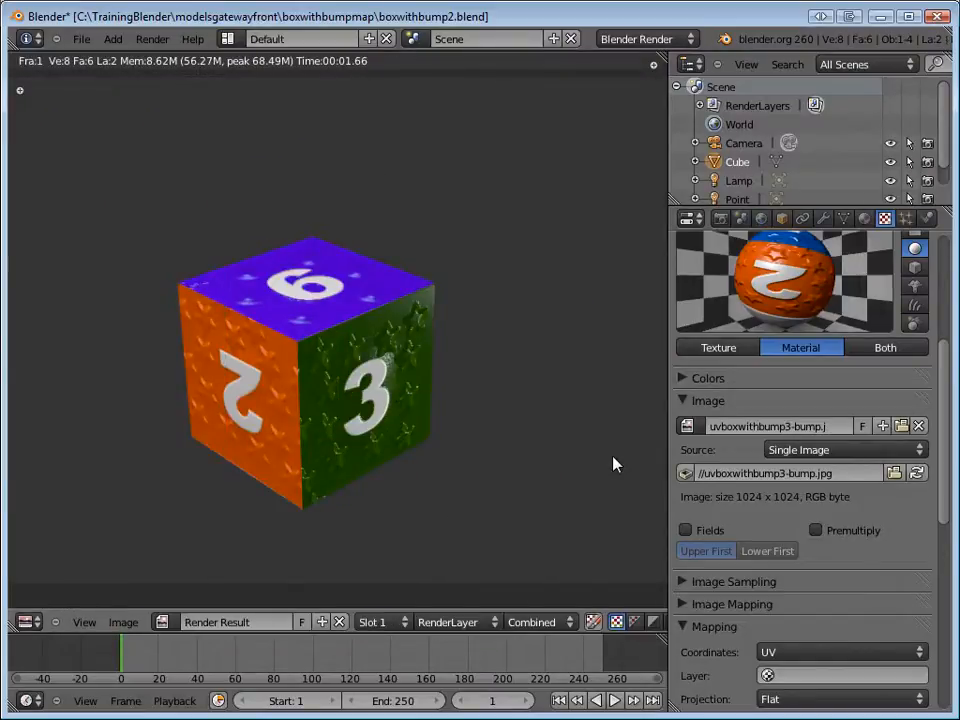
key(ctrl+s)
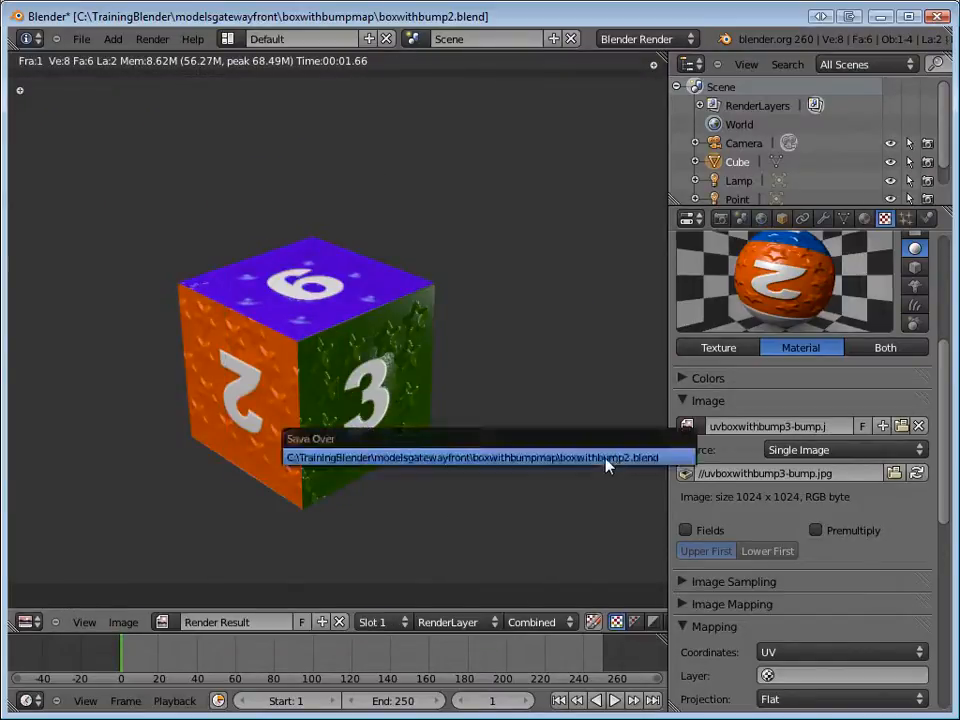
click(606, 463)
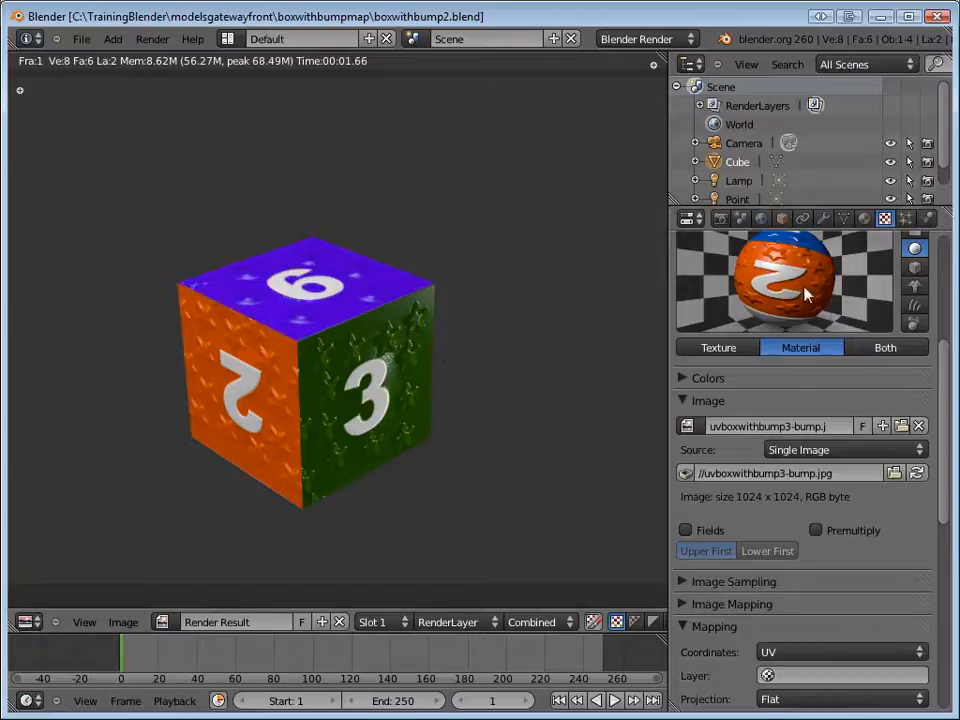
Lower the cube material's specular intensity to 0.159 and render, readjusting it slightly for a second render.
click(864, 220)
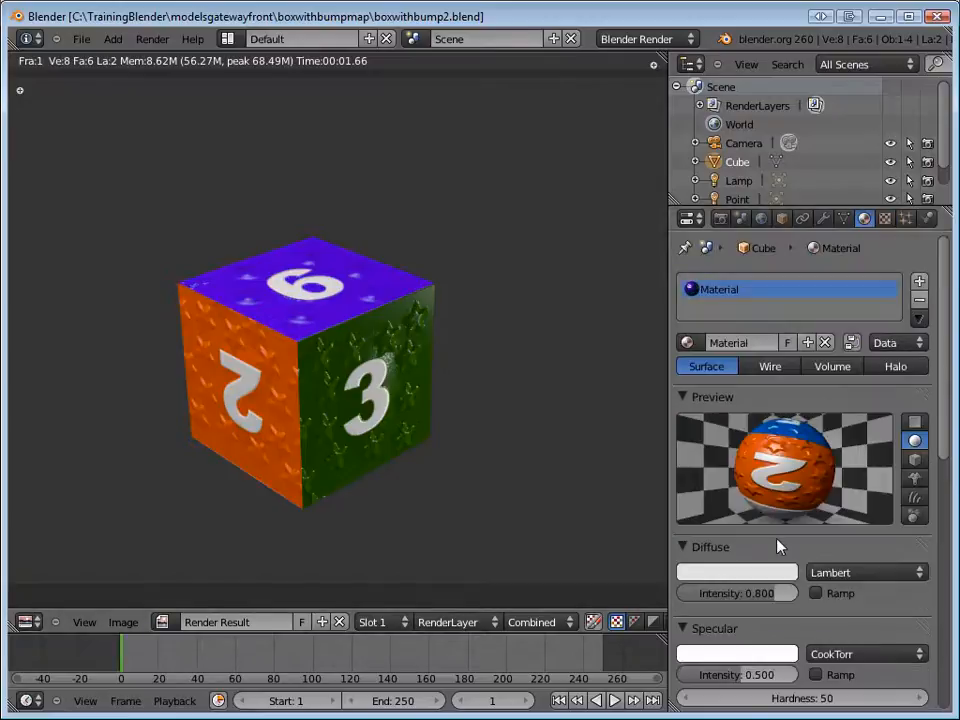
scroll(800, 500, down, 2)
drag(758, 637, 715, 643)
key(F12)
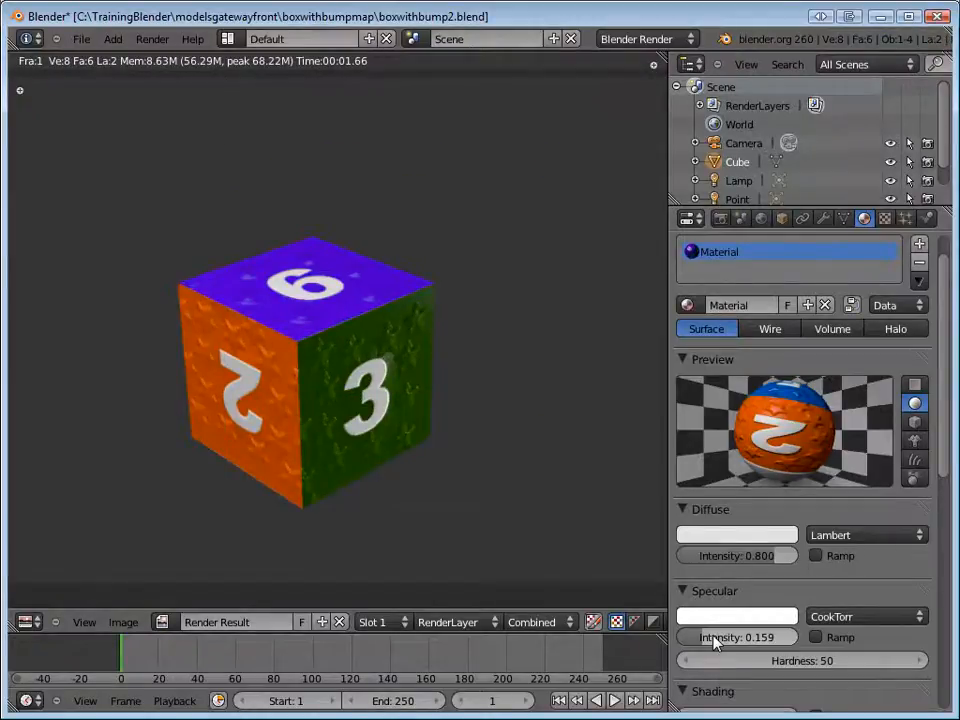
drag(715, 643, 718, 647)
key(F12)
Raise the bump texture's normal influence to 5.000 and render the scene to check the bumps.
scroll(813, 586, down, 10)
scroll(834, 594, down, 1)
scroll(834, 594, up, 1)
scroll(834, 594, down, 1)
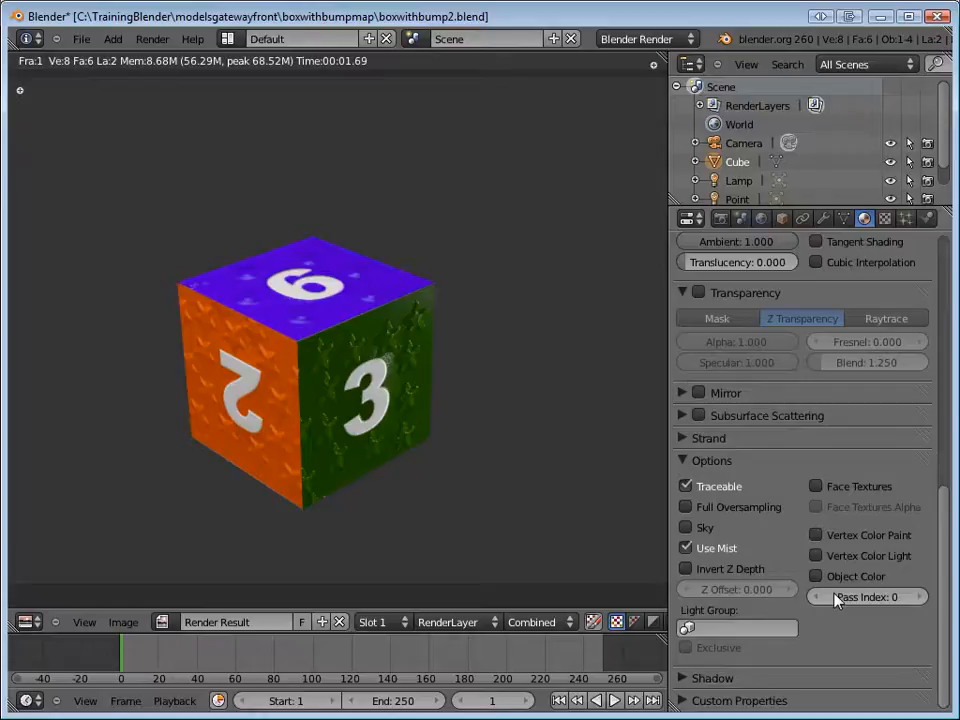
click(884, 218)
scroll(880, 470, up, 2)
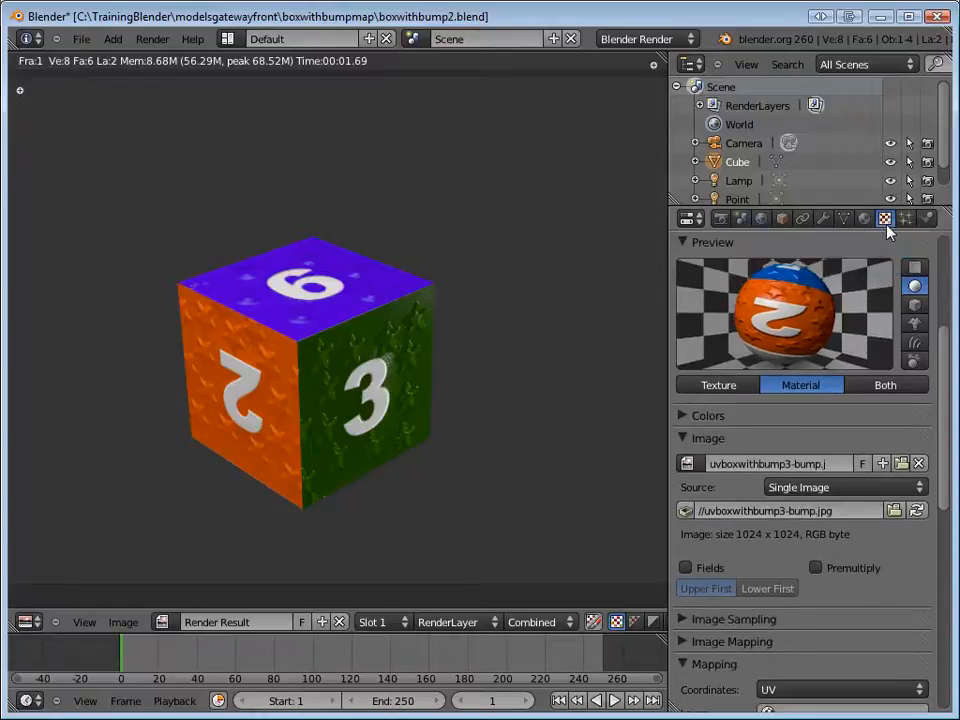
scroll(886, 232, up, 4)
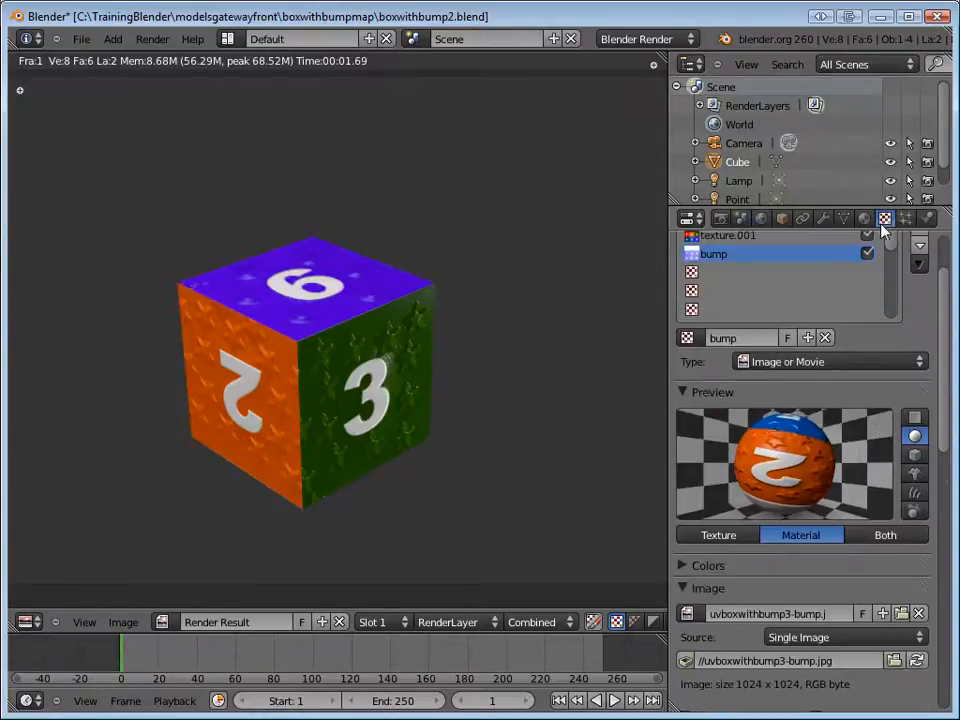
scroll(820, 428, down, 6)
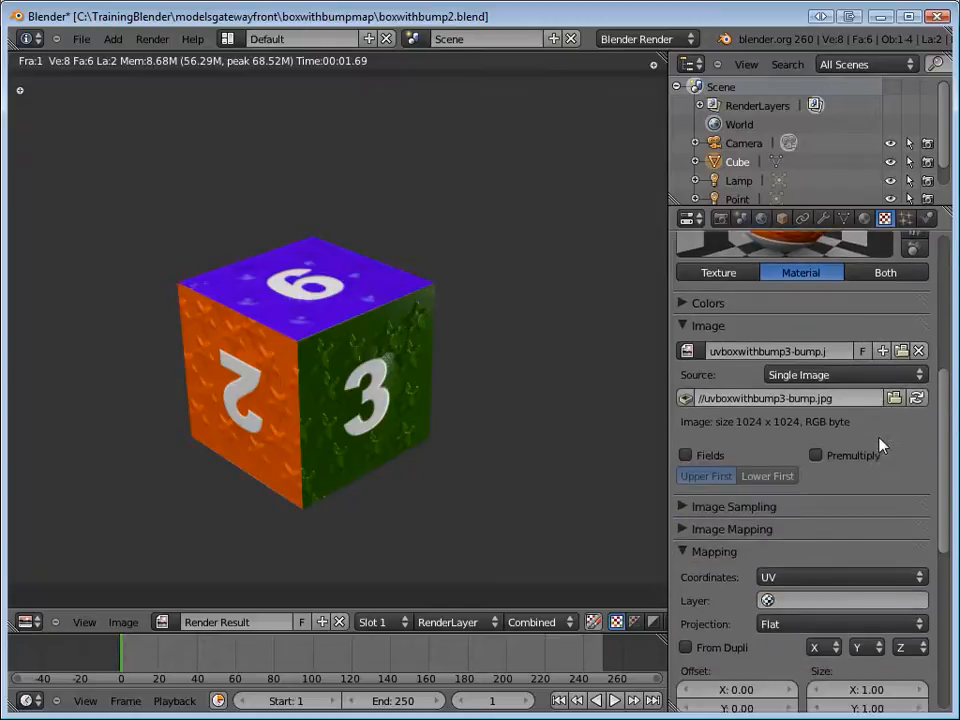
scroll(880, 447, down, 3)
scroll(858, 577, down, 3)
scroll(864, 578, down, 2)
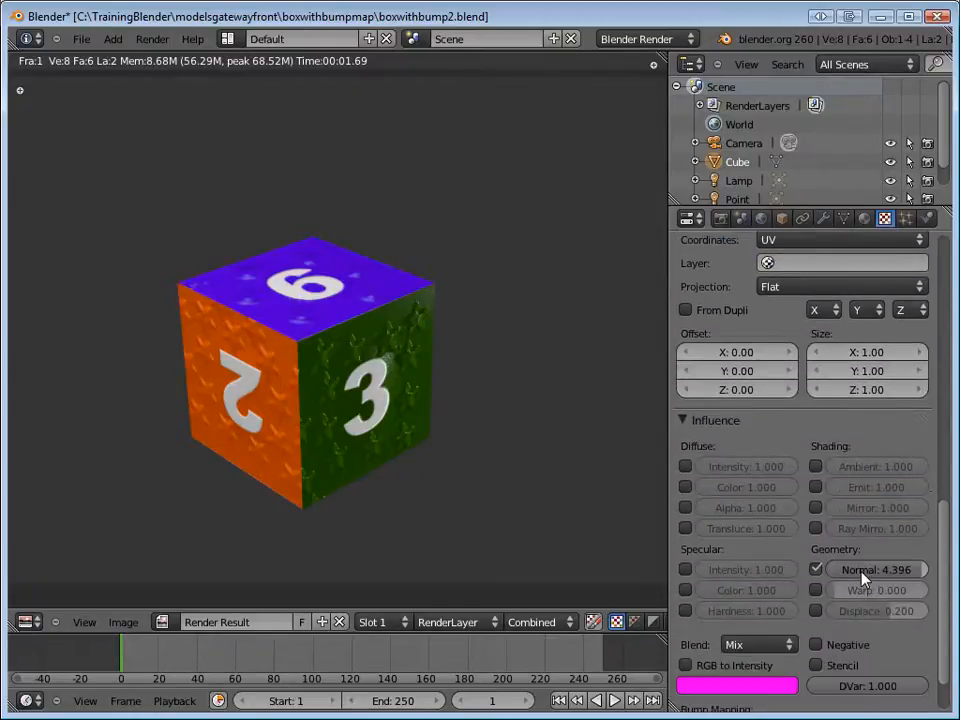
mouse_move(868, 572)
mouse_down()
mouse_move(862, 578)
mouse_move(886, 569)
mouse_up()
key(F12)
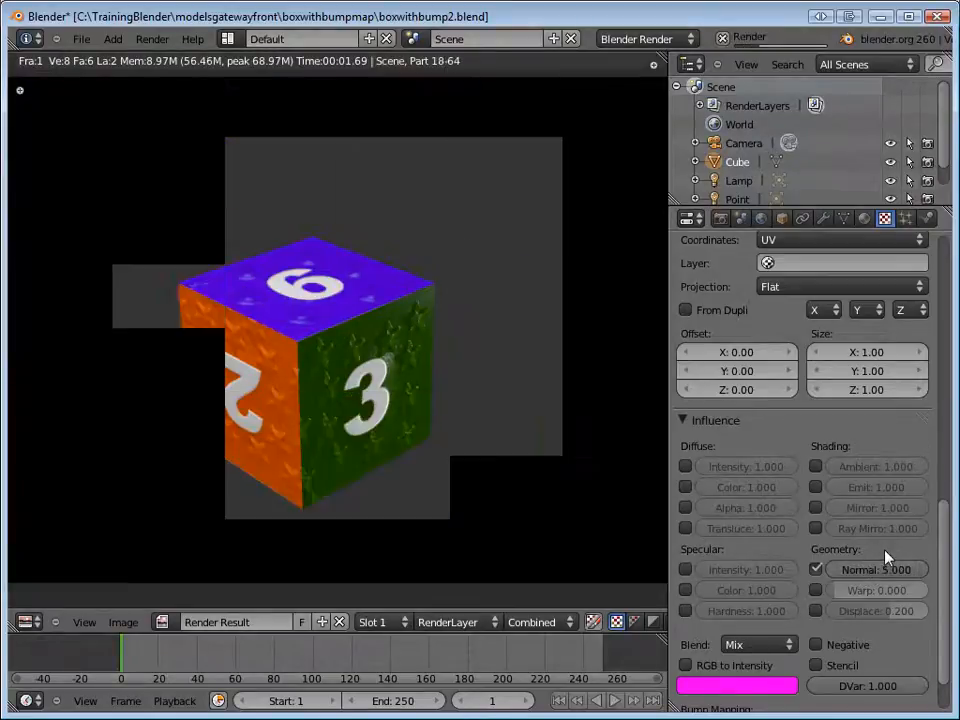
key(F11)
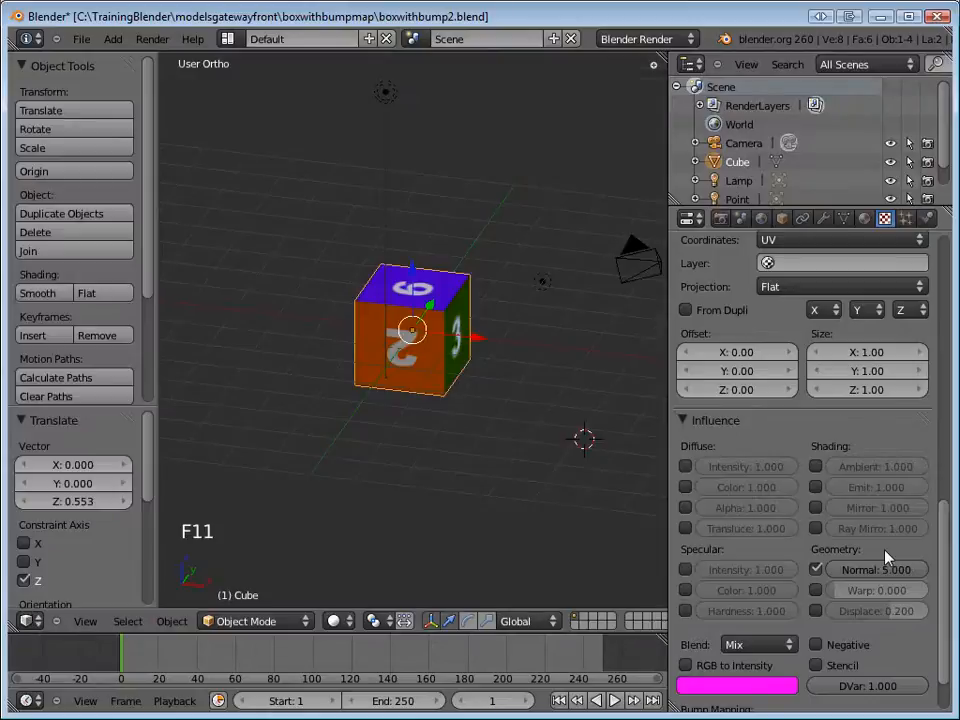
key(F12)
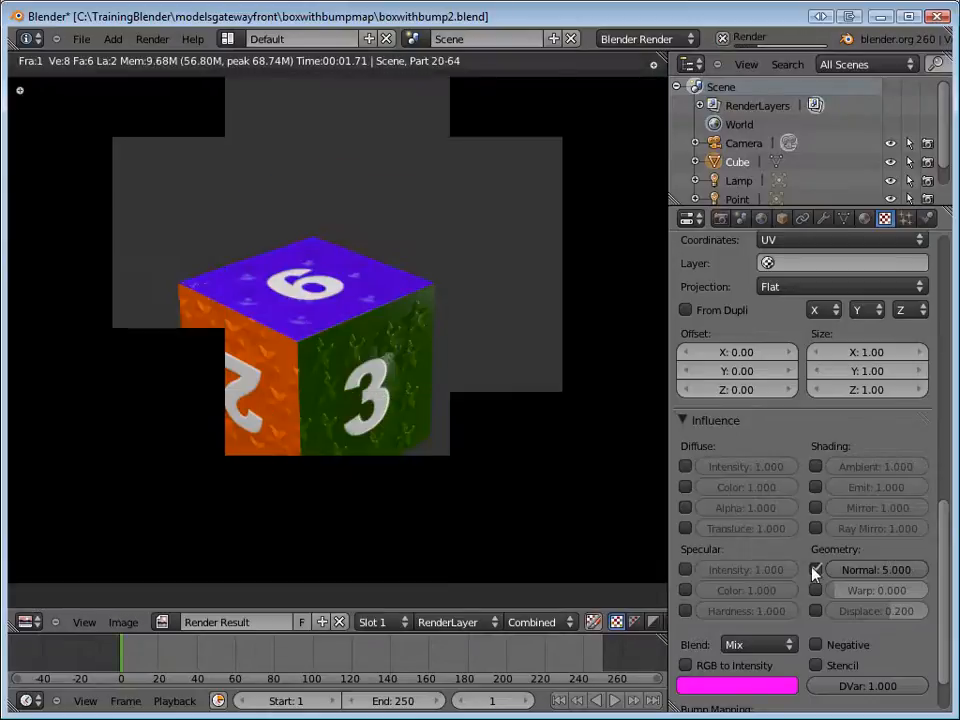
Render the cube with the bump texture's normal influence at 1.415 for comparison, and again with it set to 4.340.
drag(893, 570, 853, 575)
key(F12)
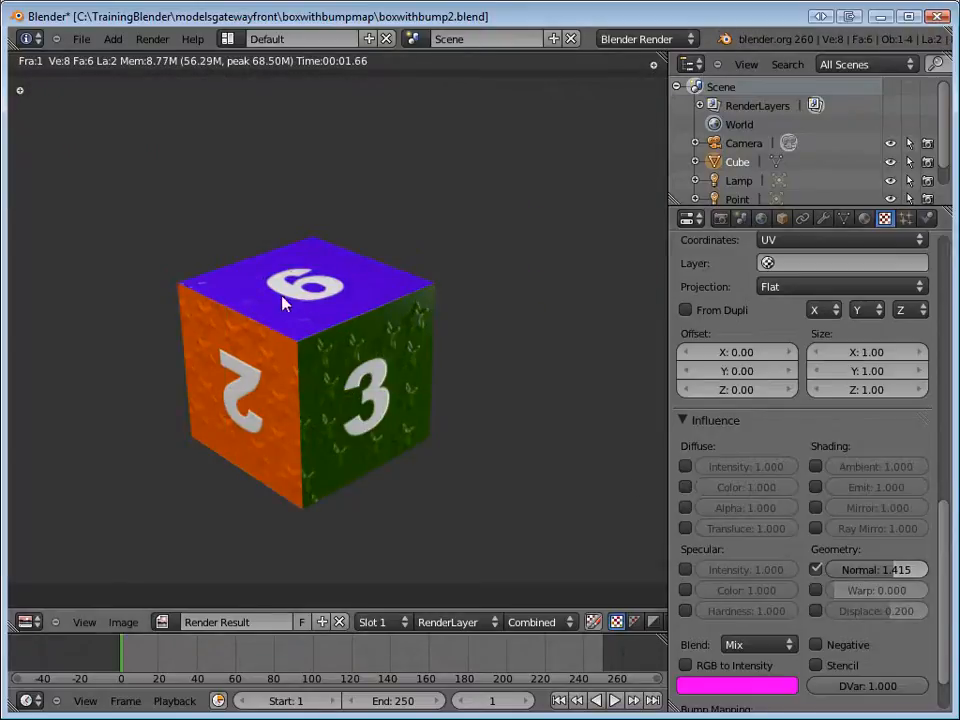
drag(885, 575, 915, 579)
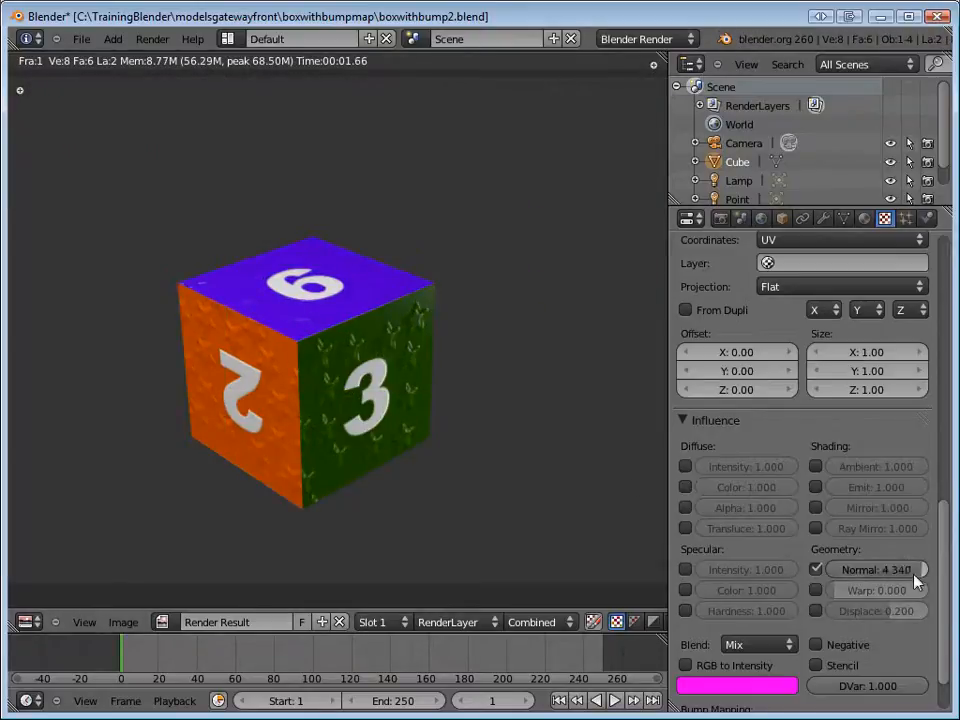
key(F12)
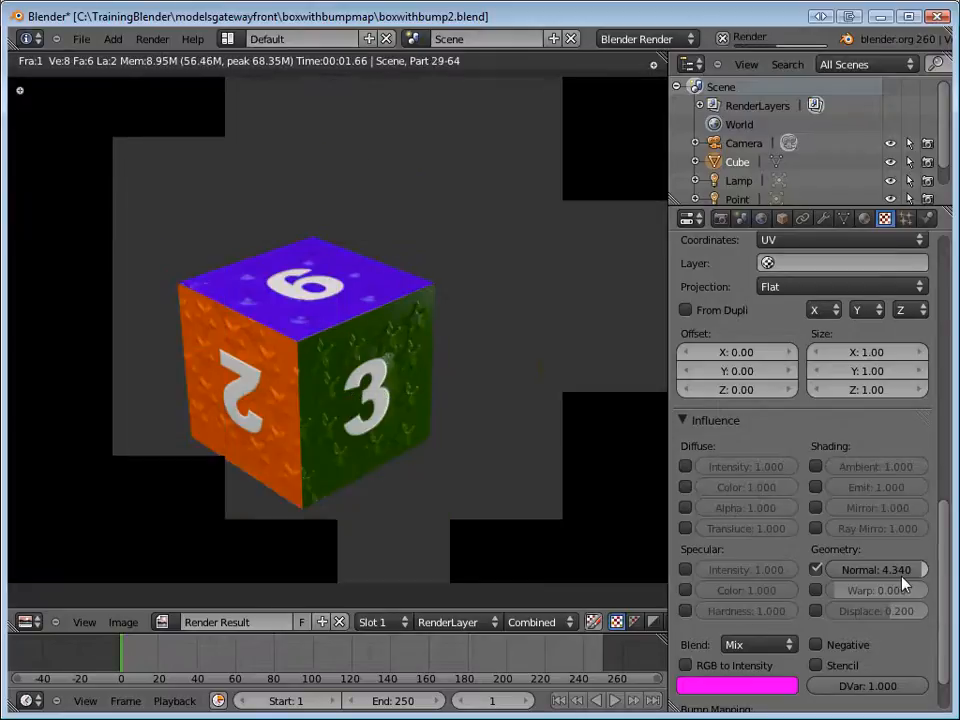